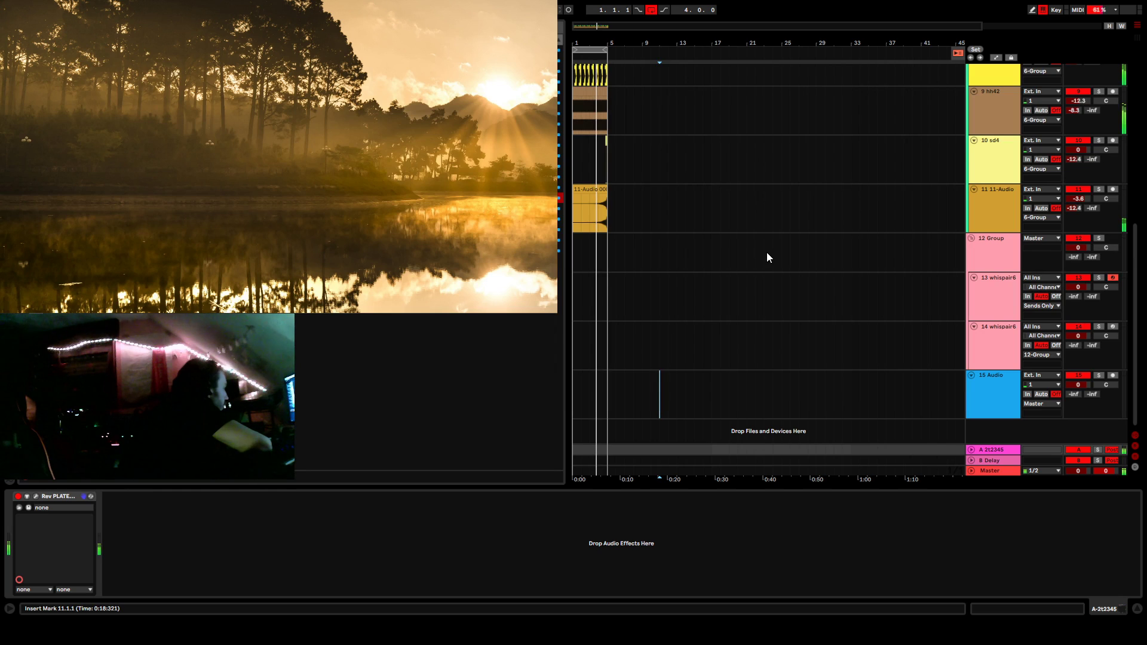
Arm the 15 Audio track with external input 7 and record a short hit over the four-bar loop.
{"action": "left_click", "coordinate": [1112, 375]}
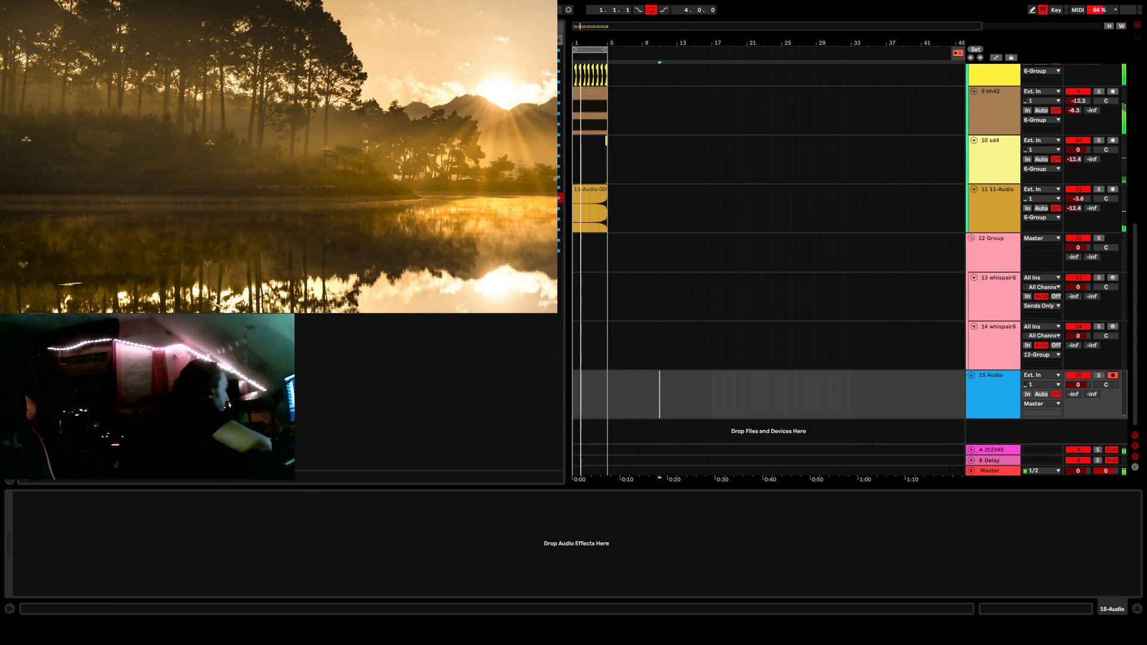
{"action": "key", "text": "F9"}
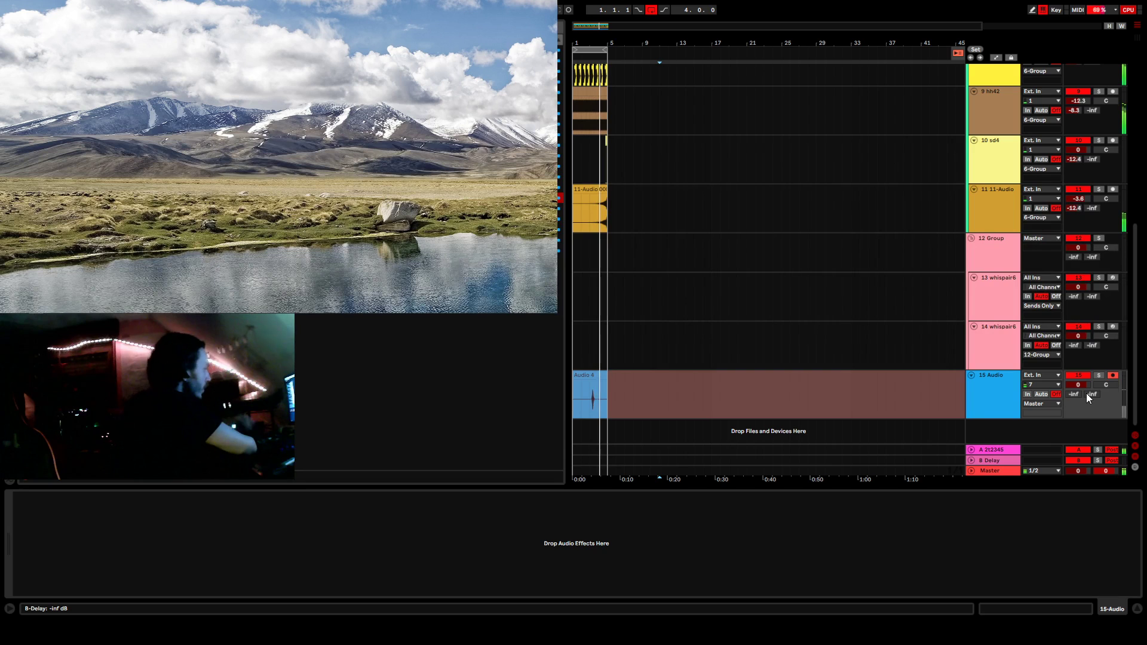
{"action": "key", "text": "space"}
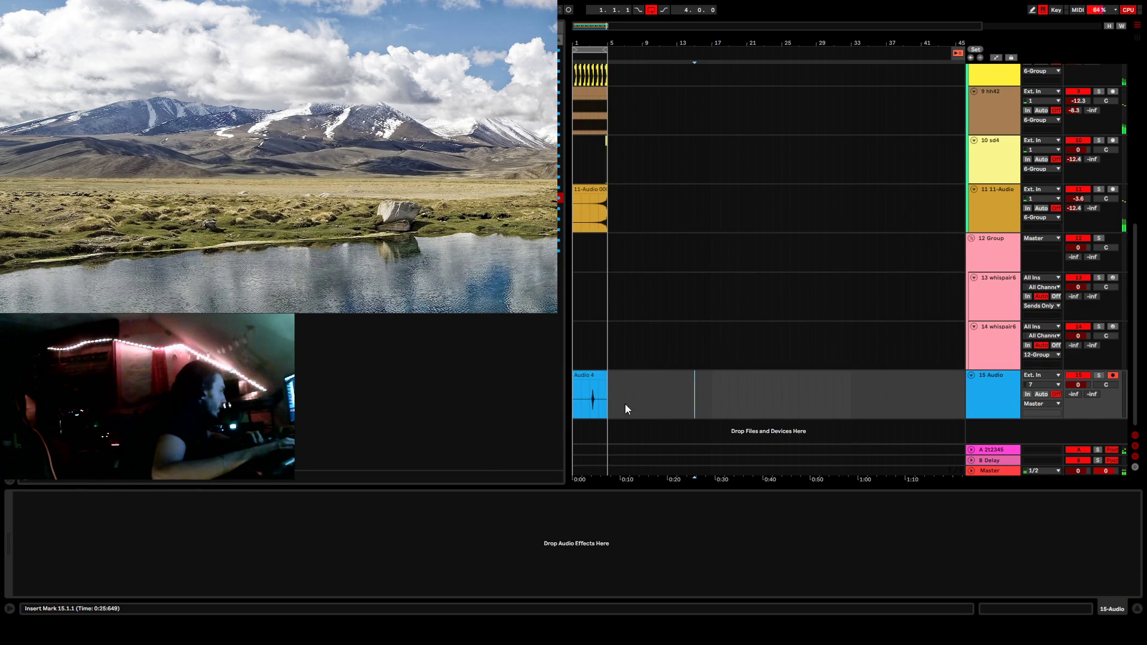
Trim the Audio 4 recording on track 15 down to the single hit and place it at 1.1.1.
{"action": "left_click_drag", "start_coordinate": [592, 26], "coordinate": [595, 233]}
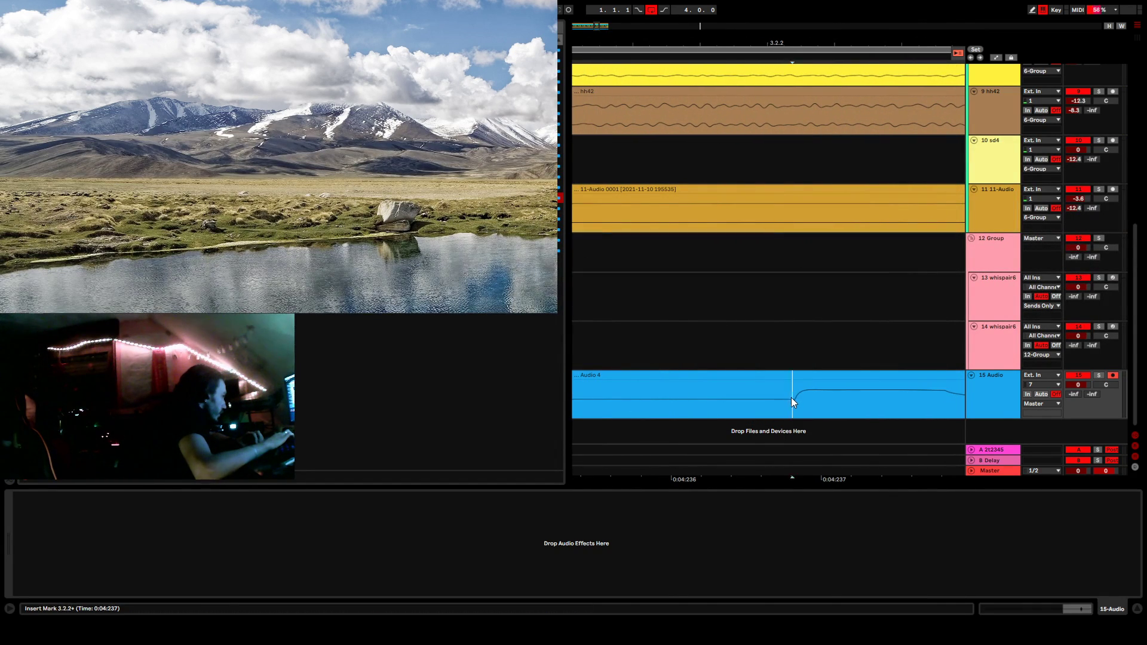
{"action": "key", "text": "Delete"}
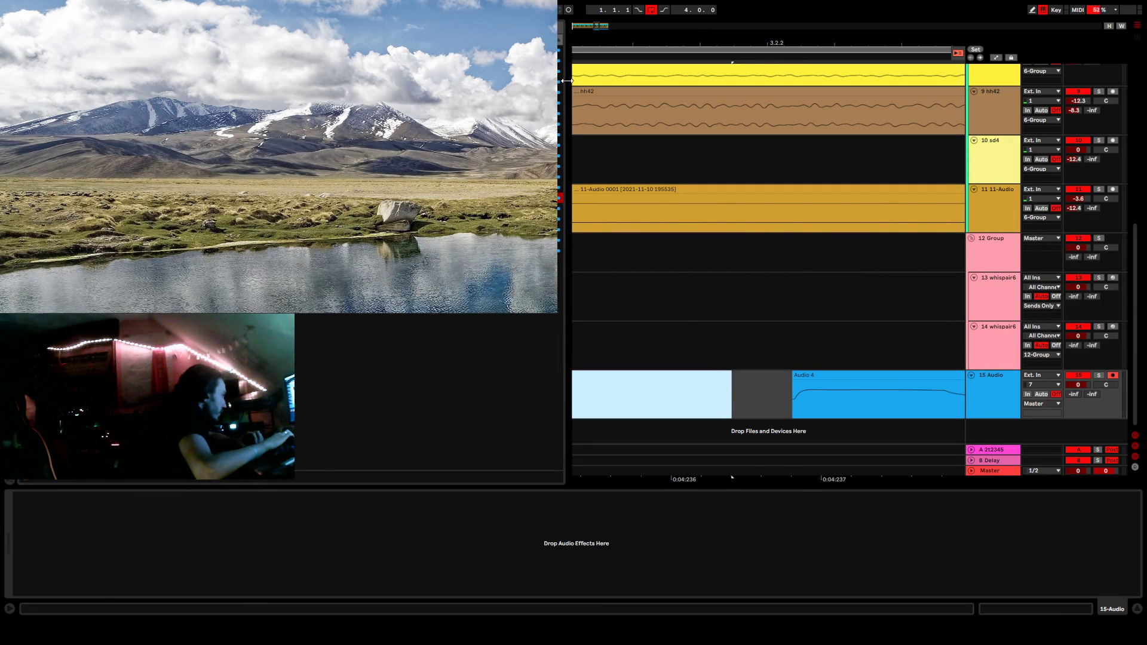
{"action": "left_click_drag", "start_coordinate": [597, 28], "coordinate": [597, 0]}
{"action": "left_click_drag", "start_coordinate": [691, 395], "coordinate": [620, 374]}
{"action": "left_click", "coordinate": [691, 400]}
{"action": "left_click", "coordinate": [611, 399]}
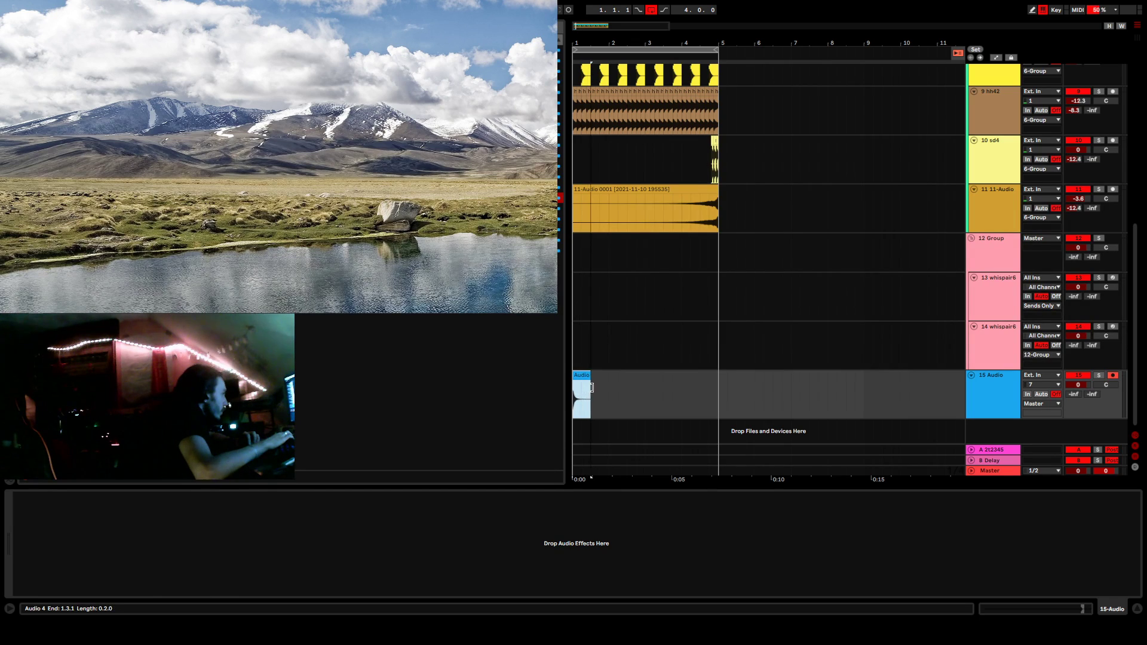
Shorten the hit on track 15 to one beat and duplicate it until it fills the four-bar loop.
{"action": "key", "text": "ctrl+d"}
{"action": "key", "text": "ctrl+d"}
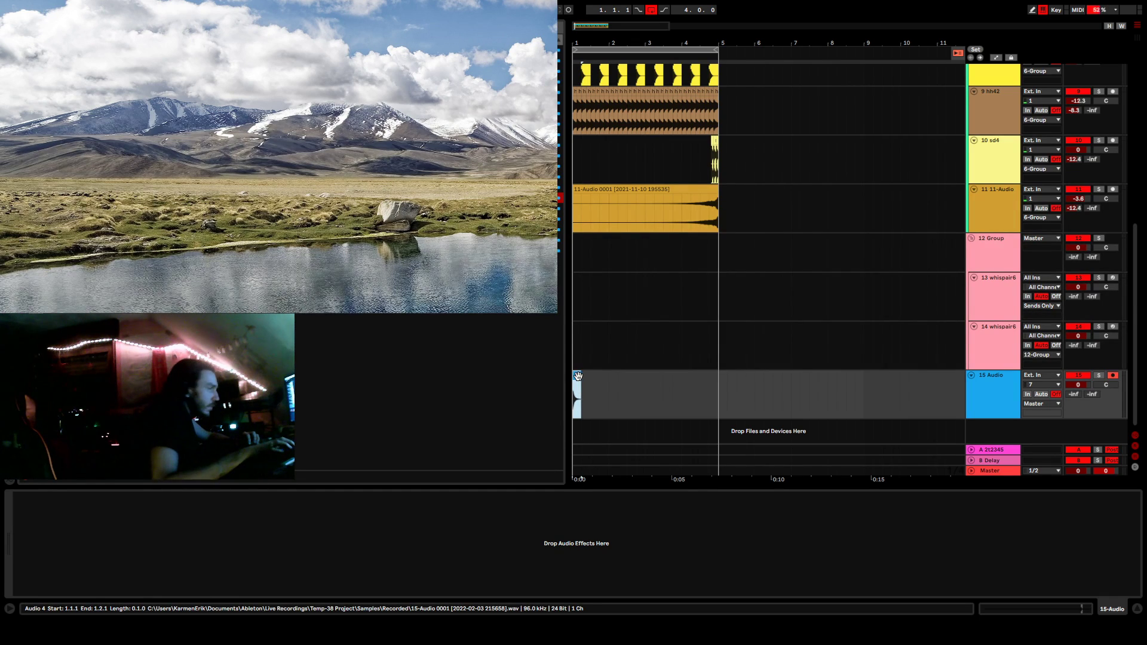
{"action": "key", "text": "ctrl+d"}
{"action": "key", "text": "ctrl+d"}
{"action": "key", "text": "ctrl+d"}
{"action": "key", "text": "ctrl+d"}
{"action": "key", "text": "ctrl+d"}
{"action": "key", "text": "ctrl+d"}
{"action": "key", "text": "ctrl+d"}
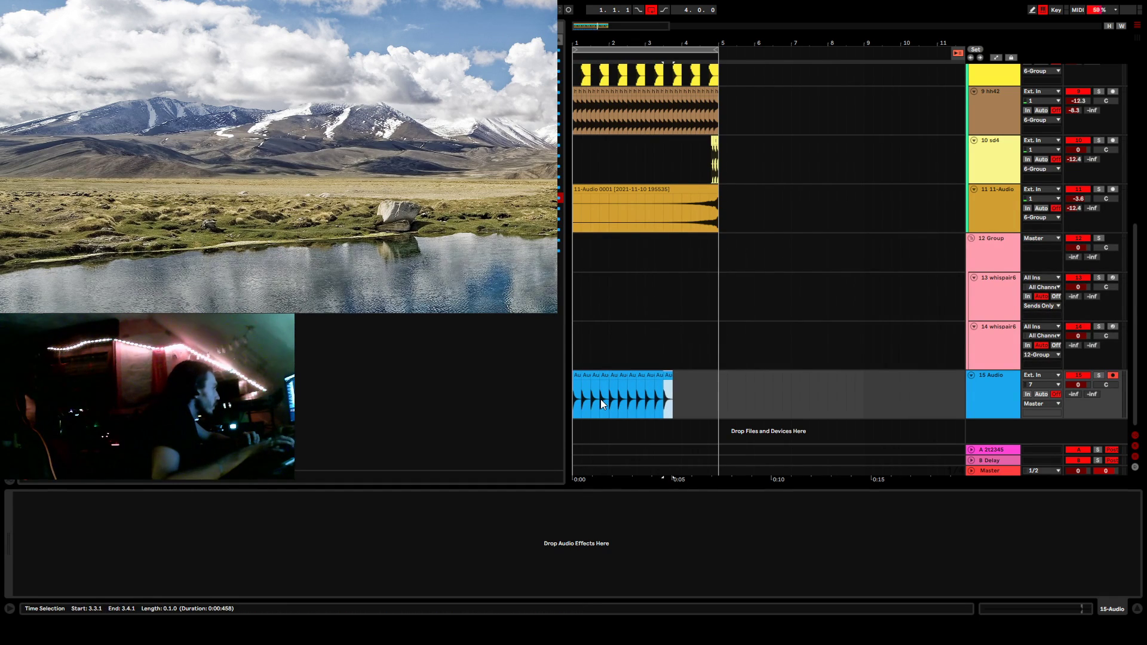
{"action": "key", "text": "ctrl+d"}
{"action": "key", "text": "ctrl+d"}
{"action": "key", "text": "ctrl+d"}
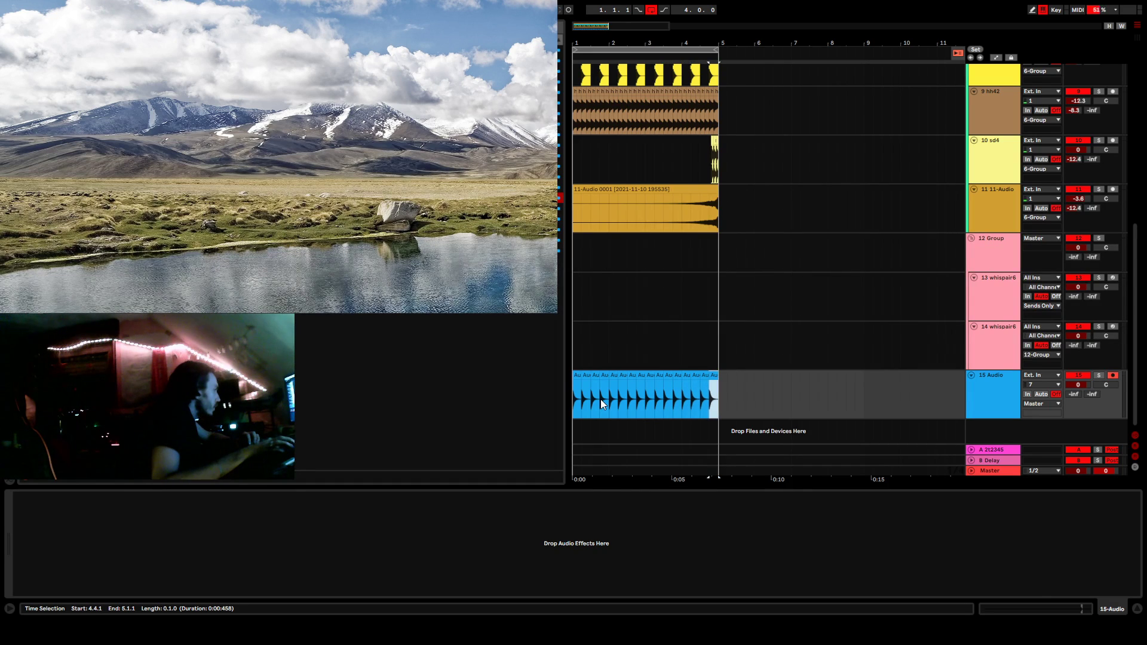
Play the loop from the start, disarm track 15, and set its monitoring to Auto and its input to No Input.
{"action": "left_click", "coordinate": [572, 396]}
{"action": "key", "text": "space"}
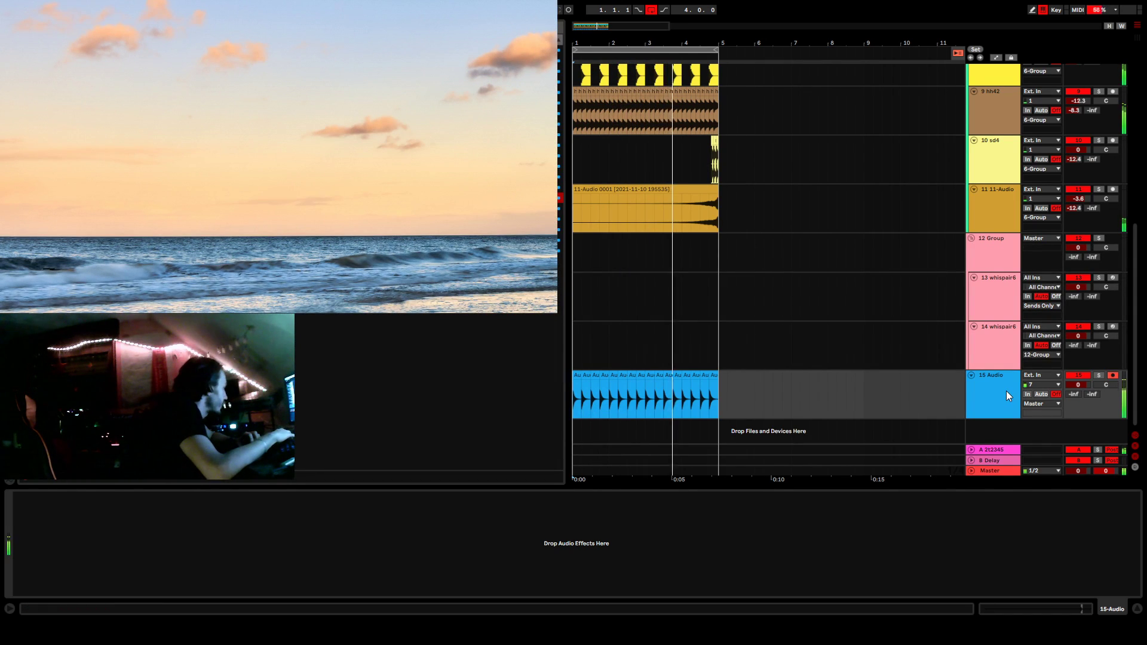
{"action": "left_click", "coordinate": [1113, 377]}
{"action": "left_click", "coordinate": [1041, 394]}
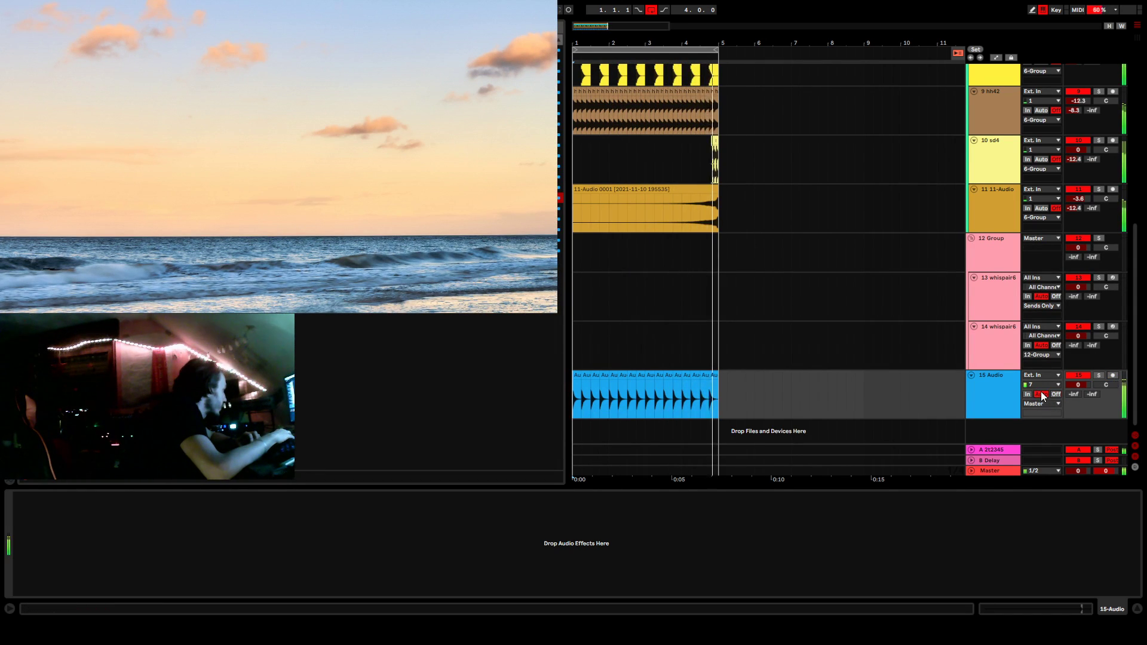
{"action": "left_click", "coordinate": [997, 382]}
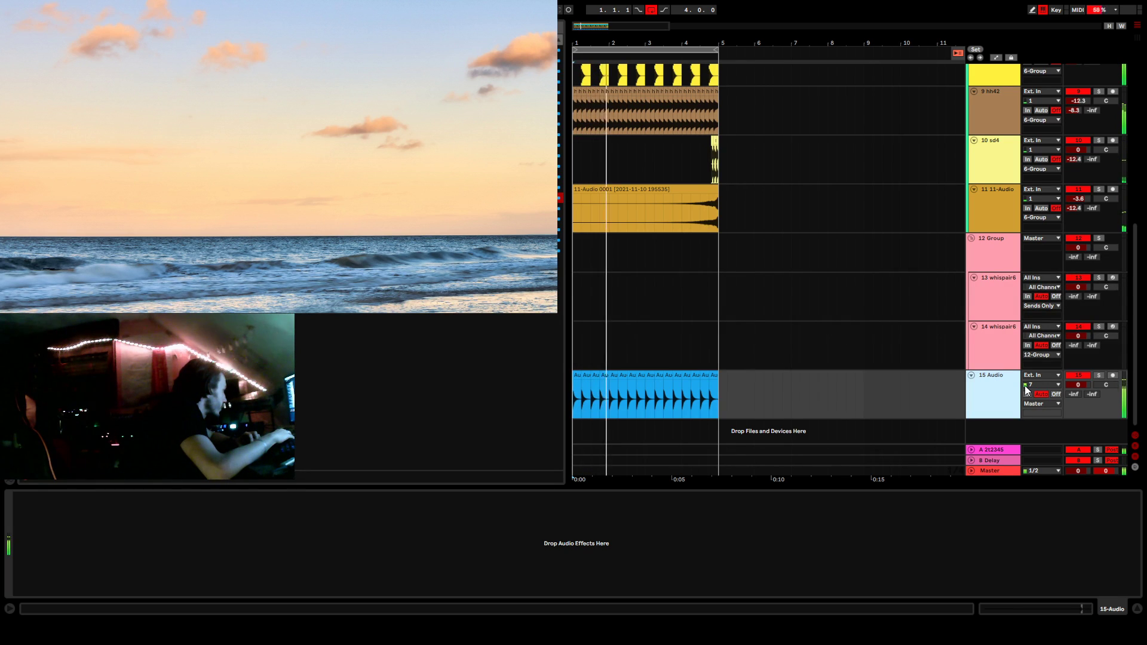
{"action": "left_click", "coordinate": [1043, 376]}
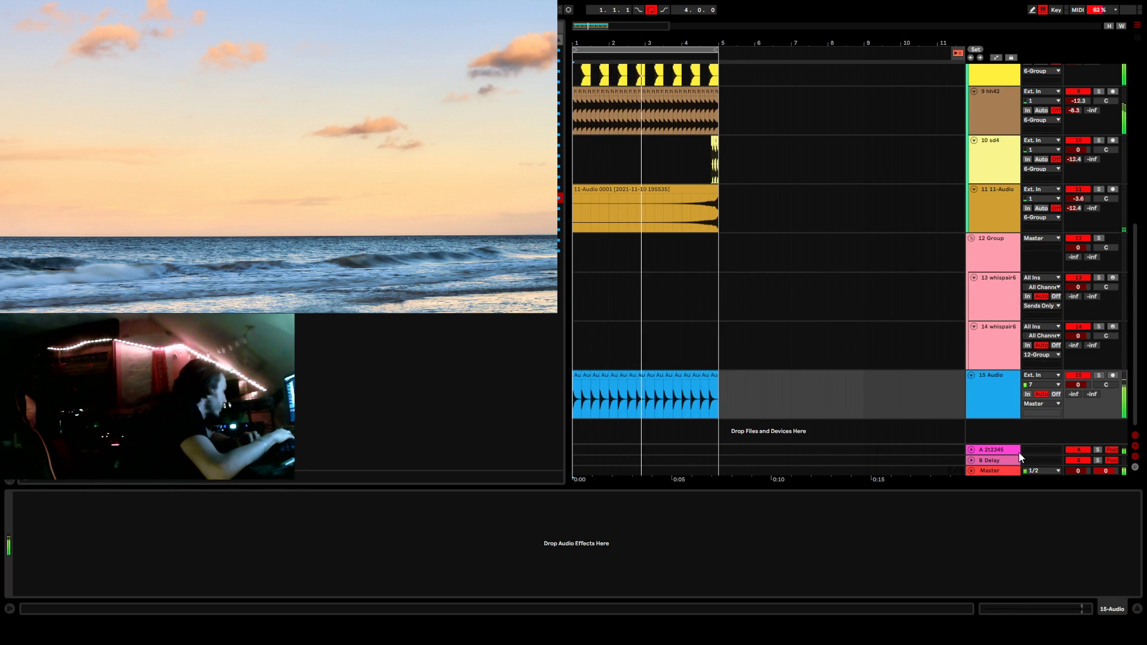
{"action": "left_click", "coordinate": [1001, 382]}
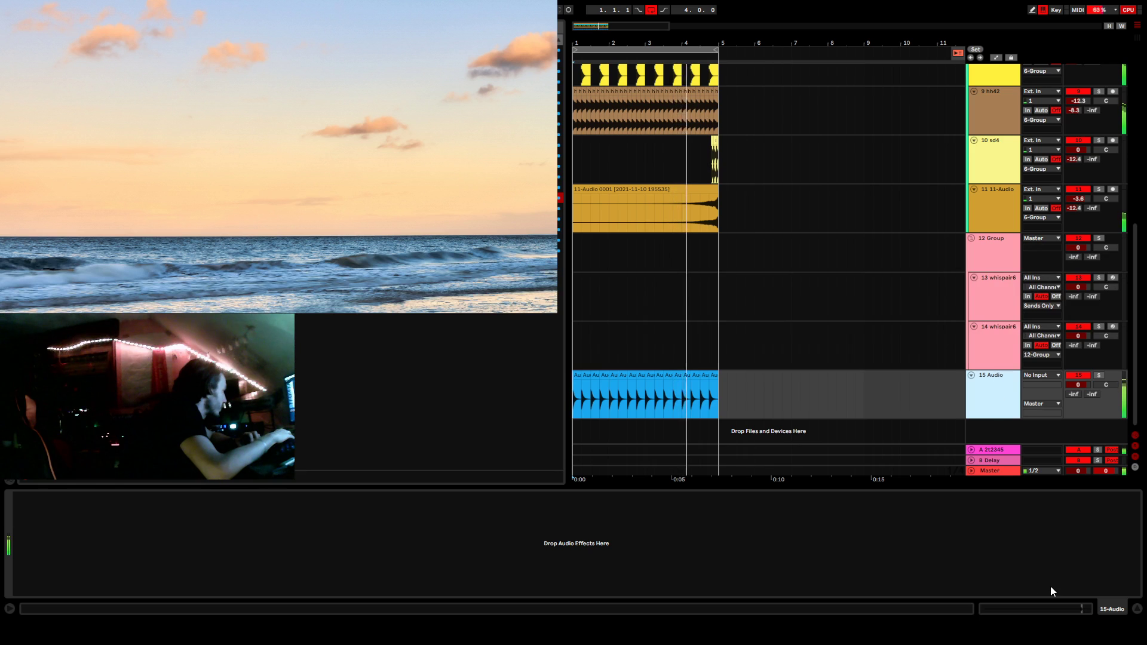
Solo track 15 and add the Rare equalizer to its device chain, moving the plug-in window out of the way.
{"action": "left_click", "coordinate": [1100, 376]}
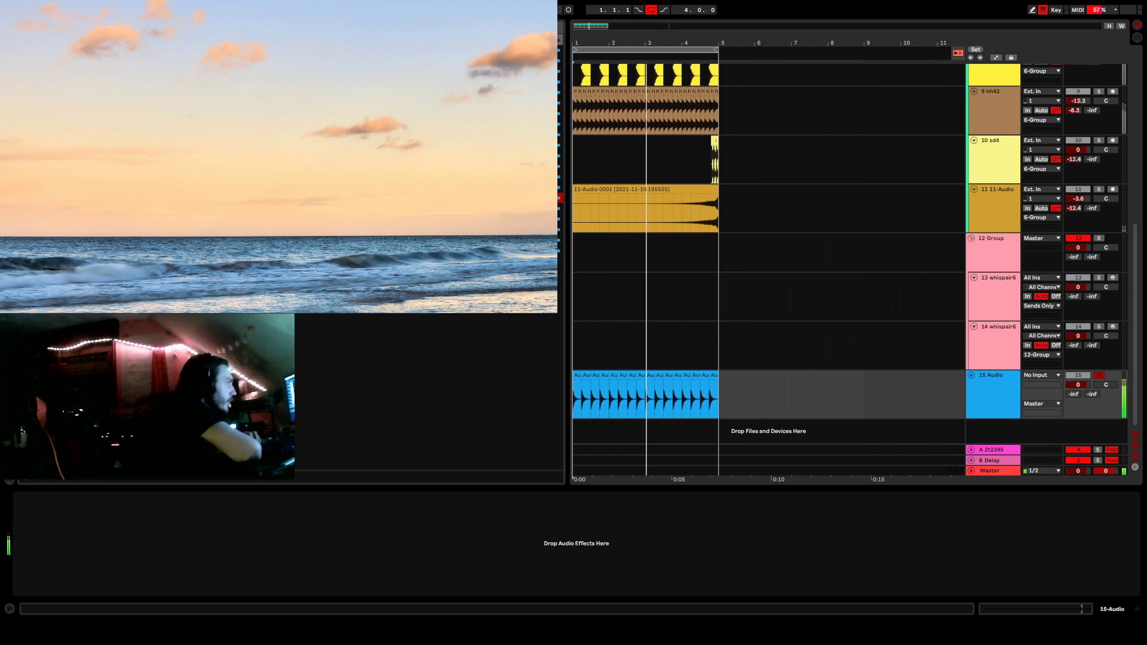
{"action": "left_click", "coordinate": [299, 497]}
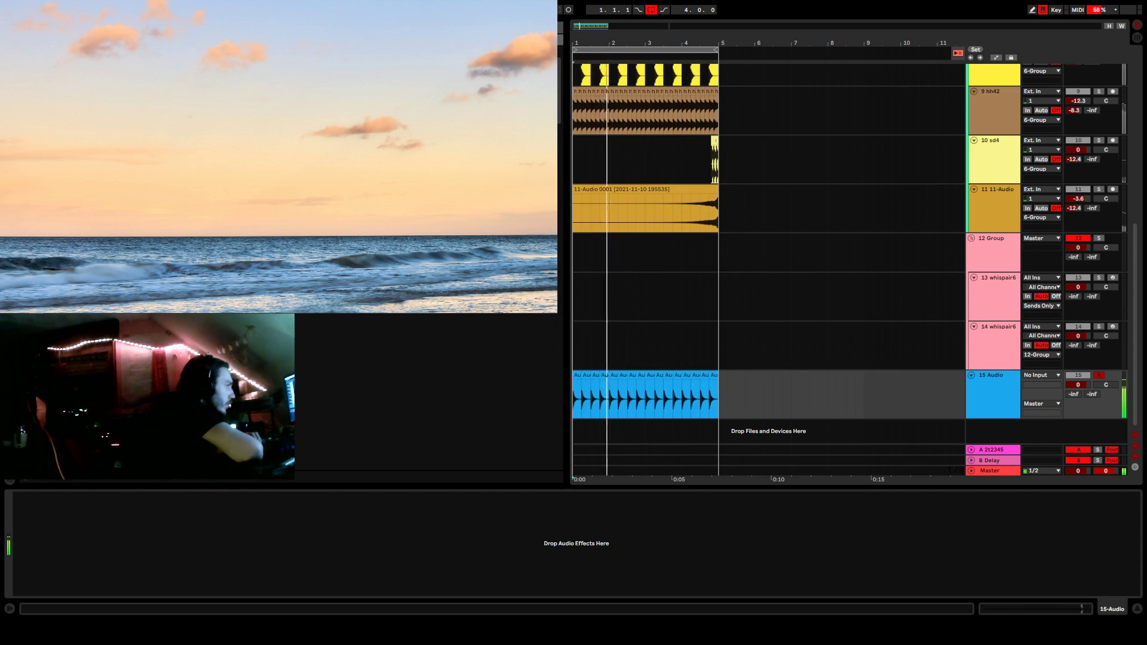
{"action": "left_click_drag", "start_coordinate": [830, 406], "coordinate": [826, 398]}
{"action": "left_click_drag", "start_coordinate": [520, 57], "coordinate": [115, 16]}
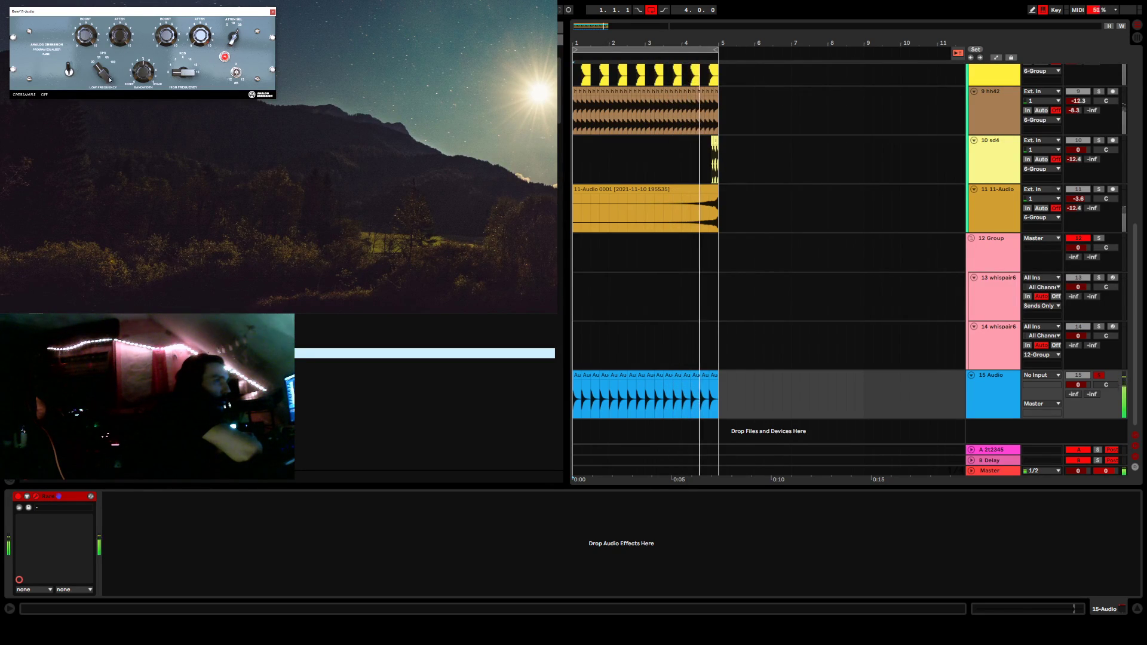
Adjust the Rare equalizer's low-frequency control and audition its neighbouring switch and oversampling setting on track 15.
{"action": "mouse_move", "coordinate": [111, 78]}
{"action": "left_mouse_down"}
{"action": "mouse_move", "coordinate": [110, 94]}
{"action": "mouse_move", "coordinate": [104, 62]}
{"action": "left_mouse_up"}
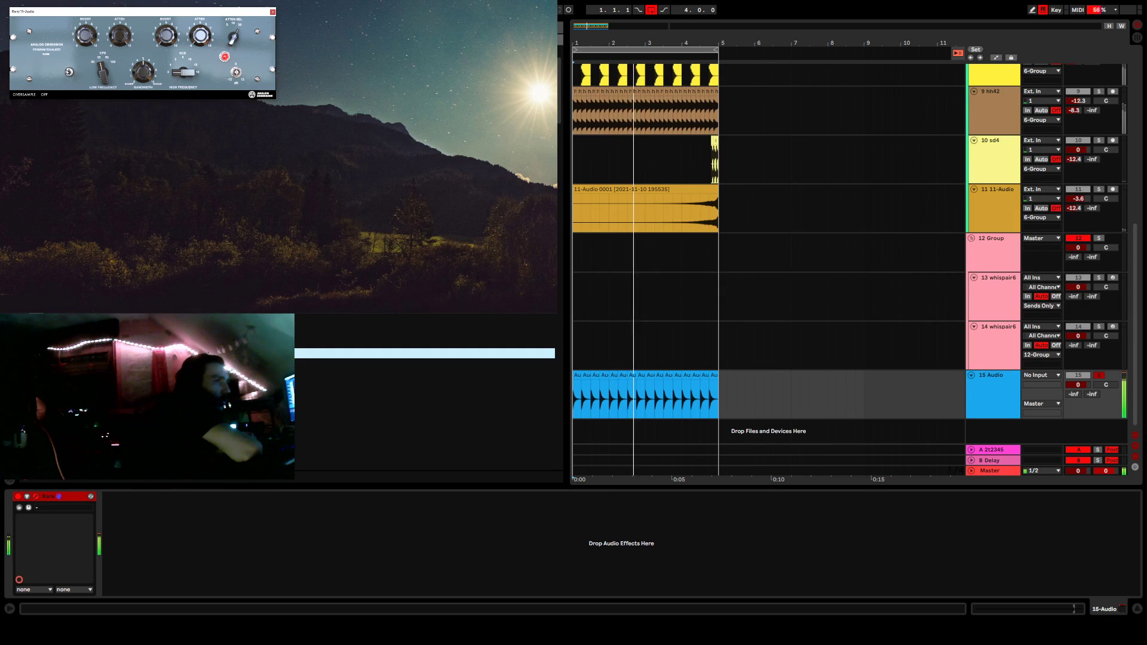
{"action": "left_click", "coordinate": [70, 74]}
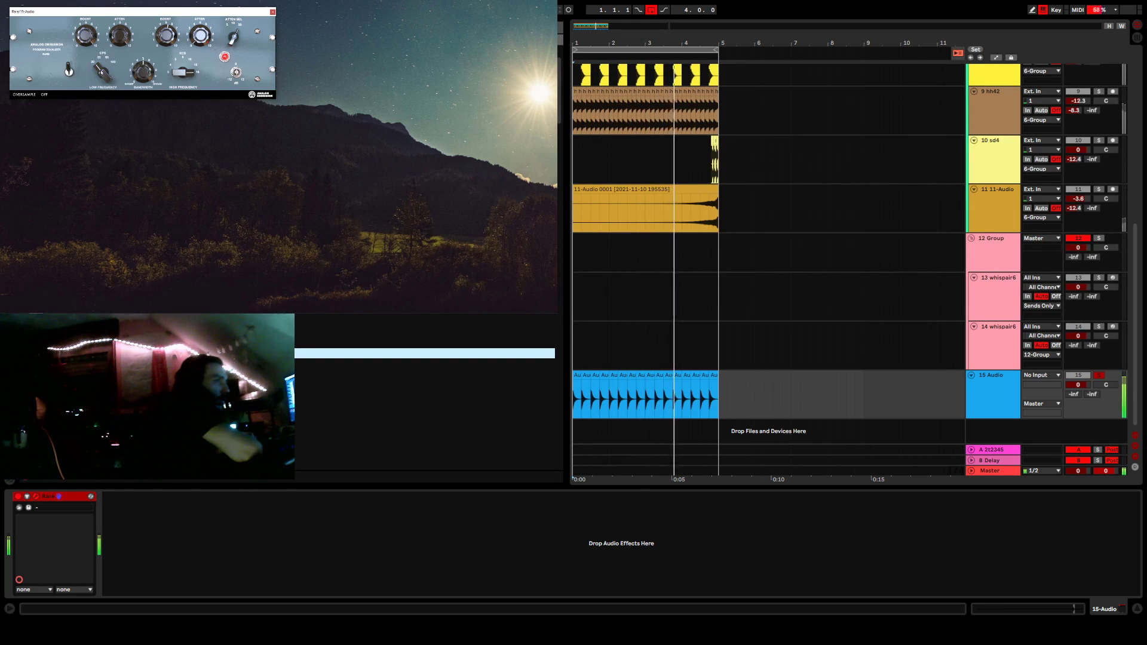
{"action": "left_click", "coordinate": [44, 94]}
{"action": "left_click", "coordinate": [44, 95]}
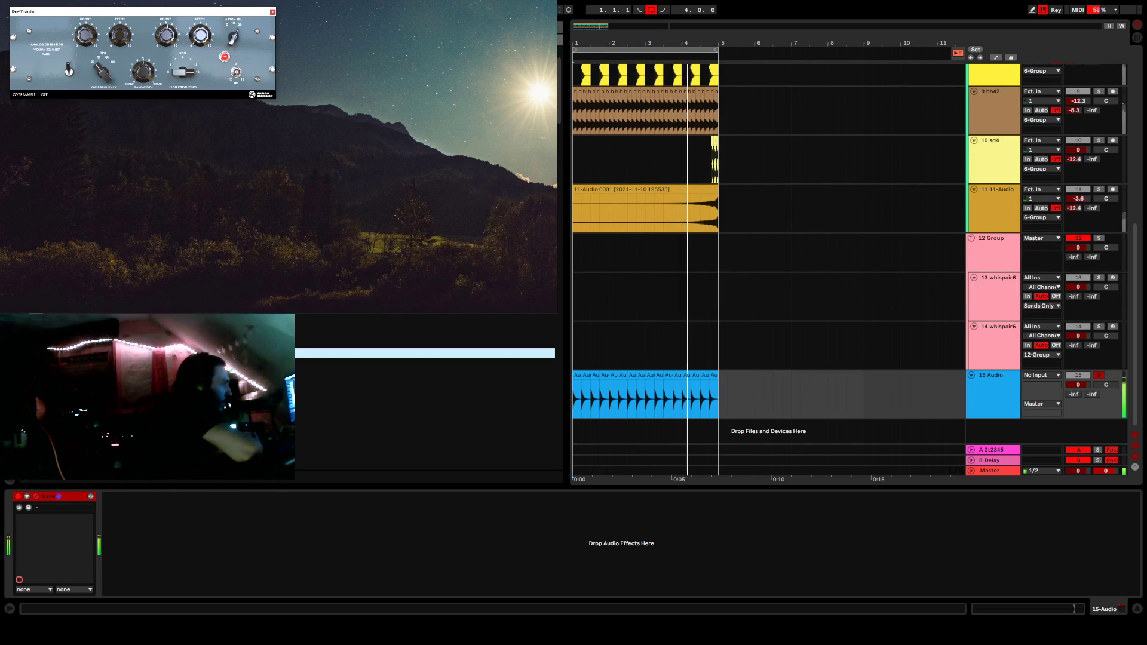
Add the Harqules equalizer and the Molot compressor after Rare on track 15 and arrange their plug-in windows.
{"action": "left_click_drag", "start_coordinate": [203, 251], "coordinate": [241, 525]}
{"action": "left_click_drag", "start_coordinate": [157, 34], "coordinate": [163, 121]}
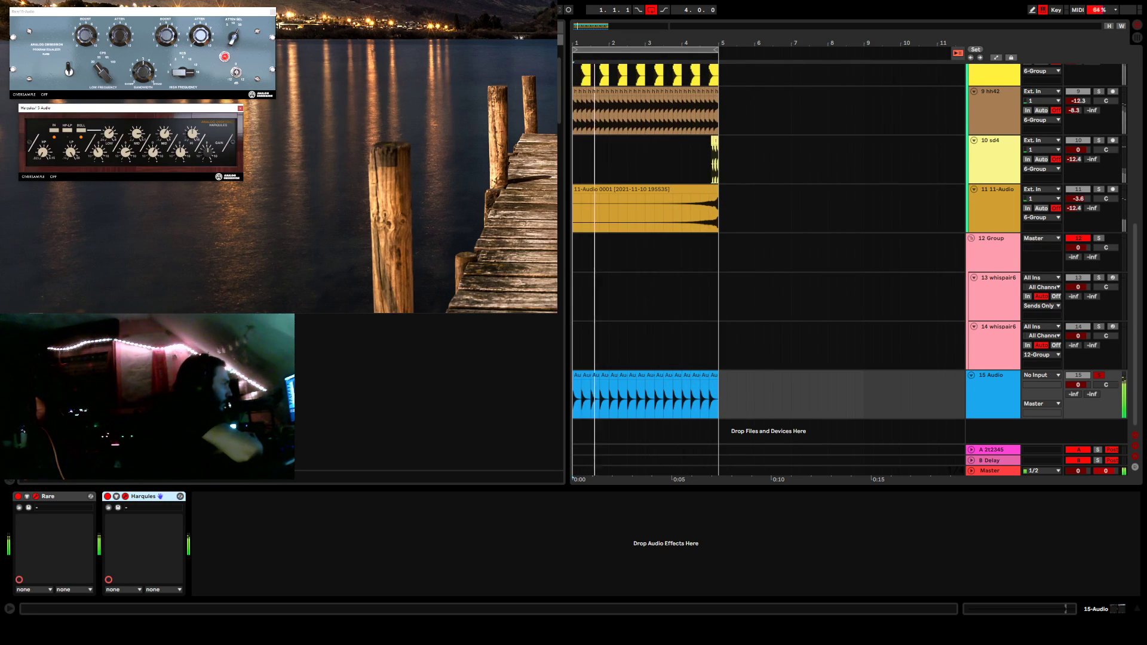
{"action": "left_click", "coordinate": [429, 356]}
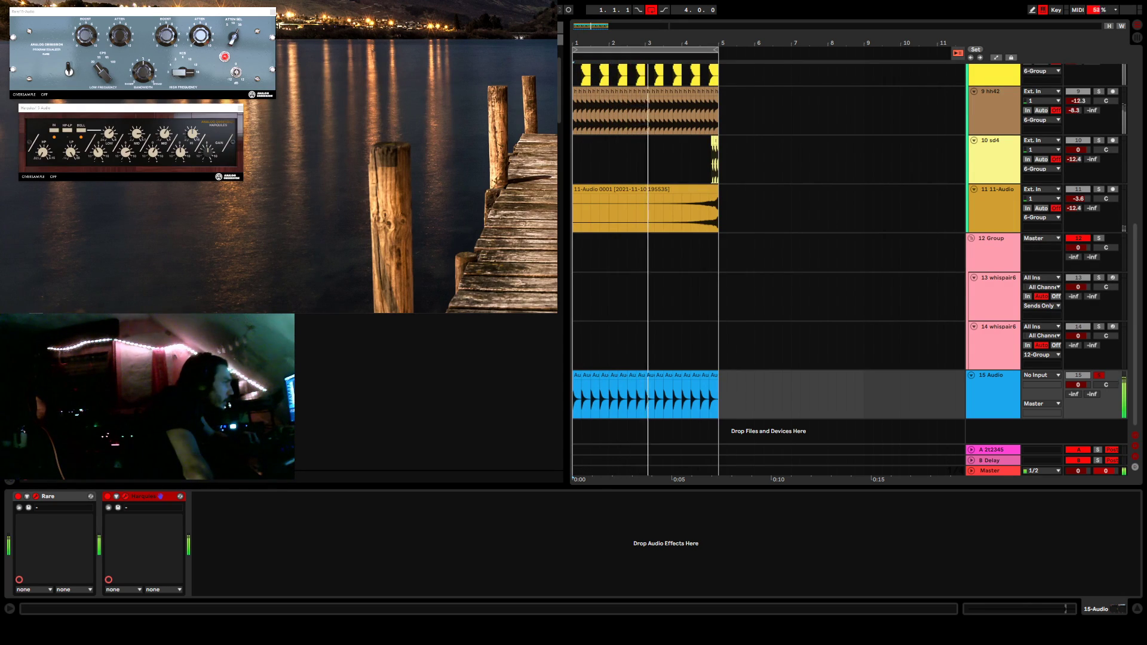
{"action": "left_click_drag", "start_coordinate": [180, 395], "coordinate": [258, 541]}
{"action": "left_click_drag", "start_coordinate": [172, 117], "coordinate": [438, 22]}
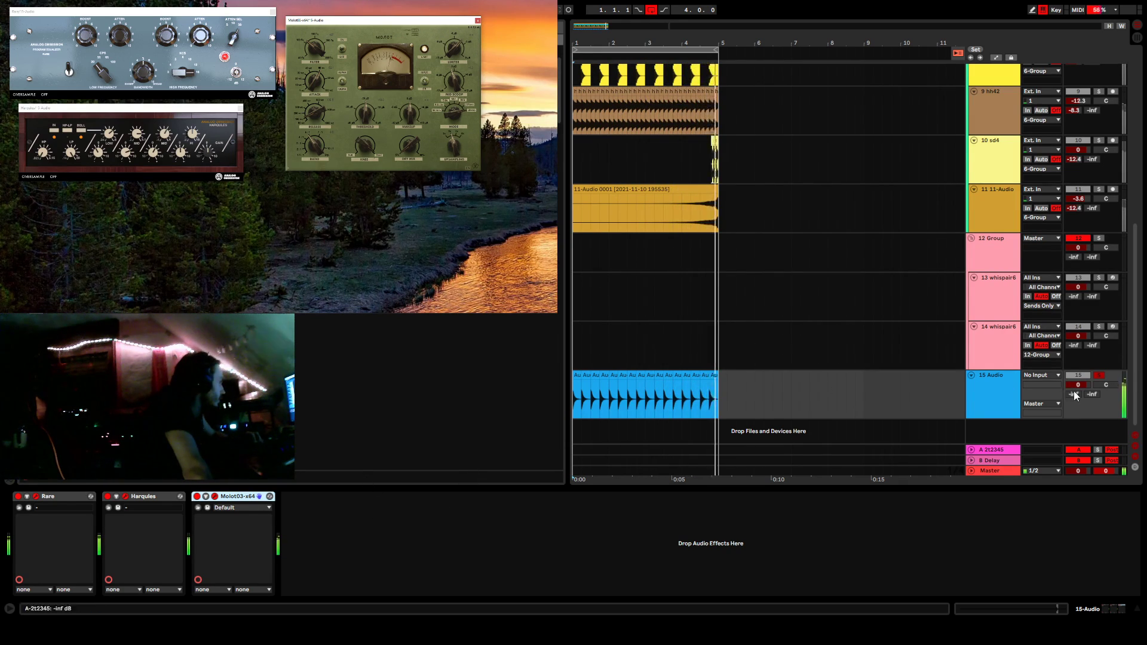
Set send A of track 15 to -23.7 dB and take the track out of solo.
{"action": "mouse_move", "coordinate": [1073, 396]}
{"action": "left_mouse_down"}
{"action": "mouse_move", "coordinate": [1074, 379]}
{"action": "mouse_move", "coordinate": [1074, 392]}
{"action": "left_mouse_up"}
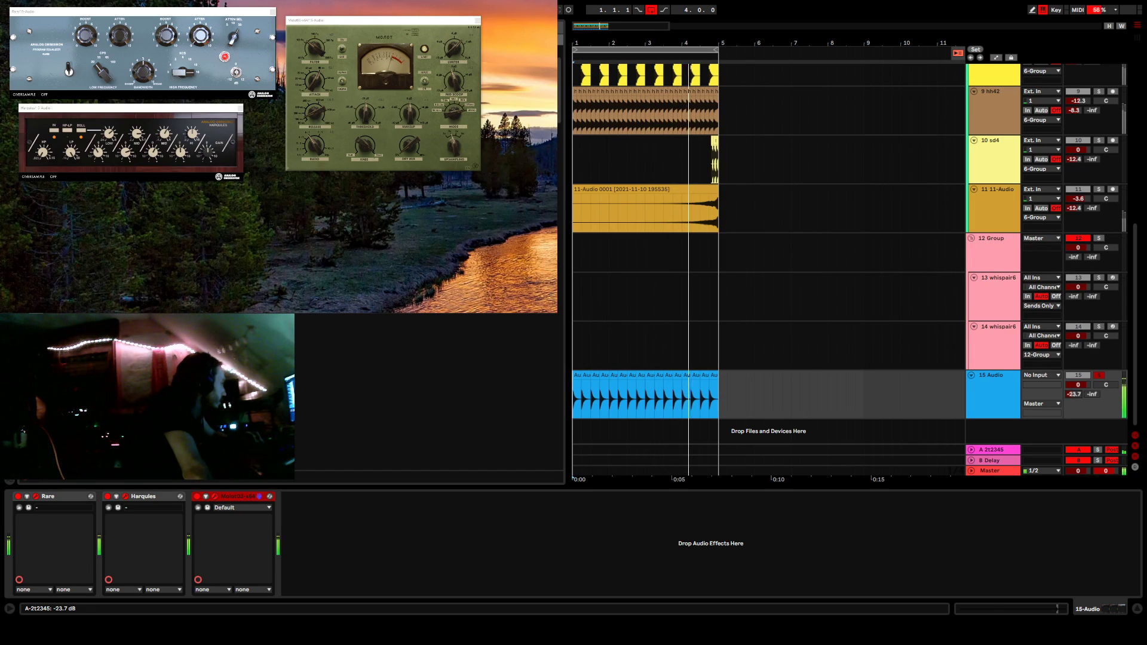
{"action": "left_click", "coordinate": [1100, 375]}
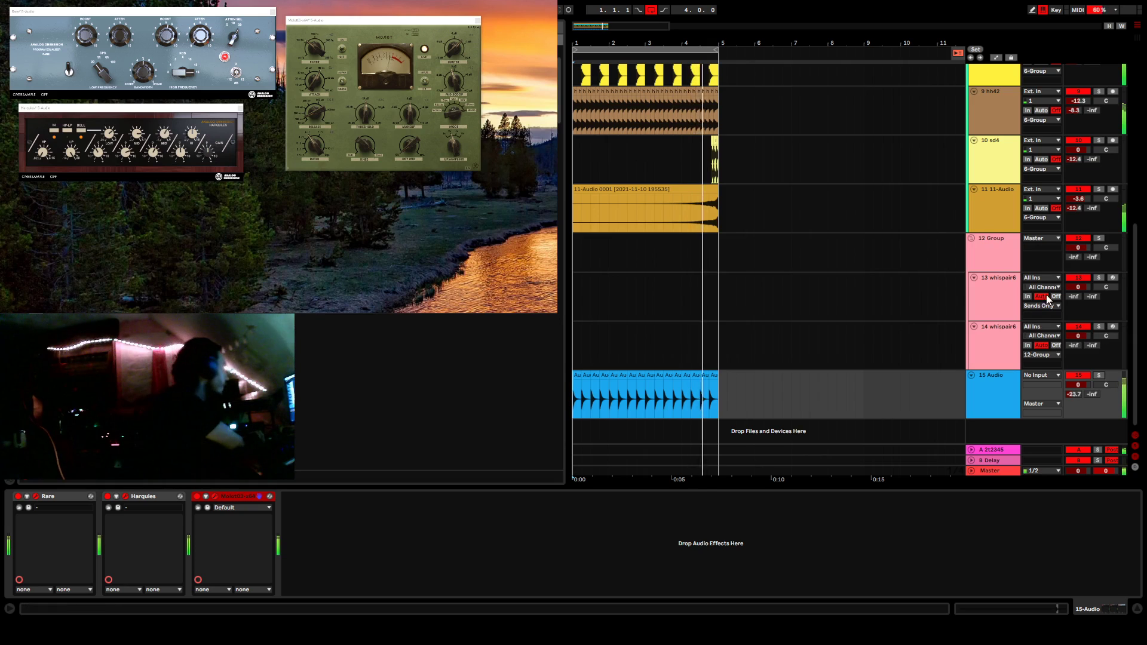
Set send A of the Sends Only PG-8X track to -21.0 dB and delete that track.
{"action": "scroll", "coordinate": [955, 263], "scroll_direction": "up", "scroll_amount": 10}
{"action": "scroll", "coordinate": [955, 263], "scroll_direction": "up", "scroll_amount": 2}
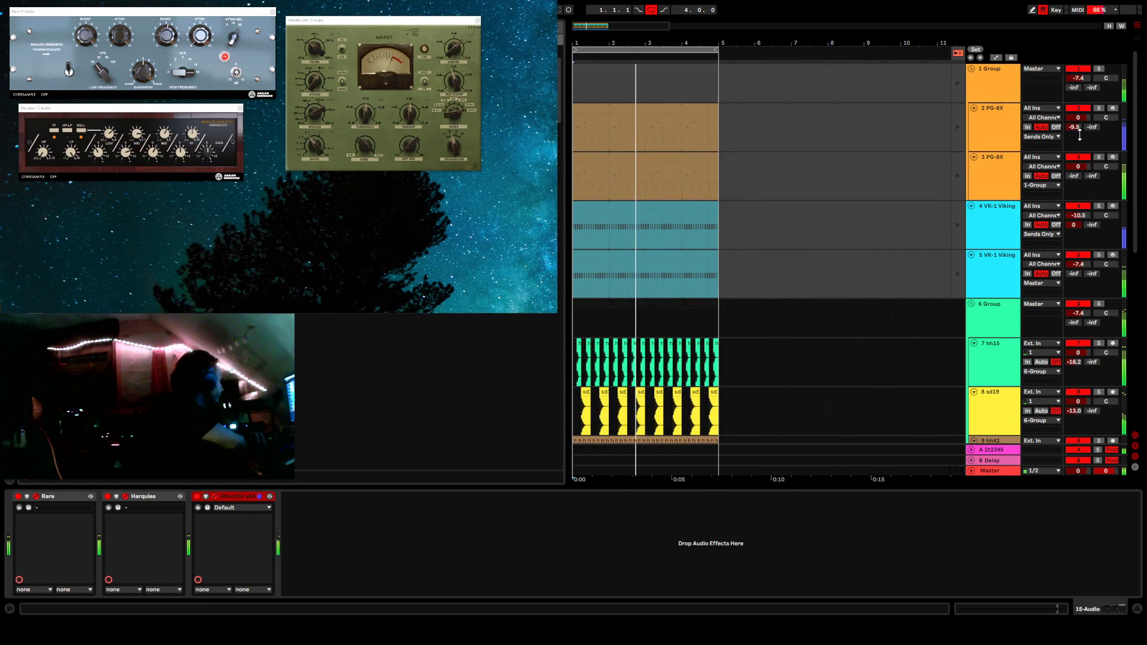
{"action": "left_click_drag", "start_coordinate": [1074, 128], "coordinate": [1073, 173]}
{"action": "mouse_move", "coordinate": [1074, 127]}
{"action": "left_mouse_down"}
{"action": "mouse_move", "coordinate": [1074, 110]}
{"action": "mouse_move", "coordinate": [1074, 132]}
{"action": "left_mouse_up"}
{"action": "left_click", "coordinate": [1015, 113]}
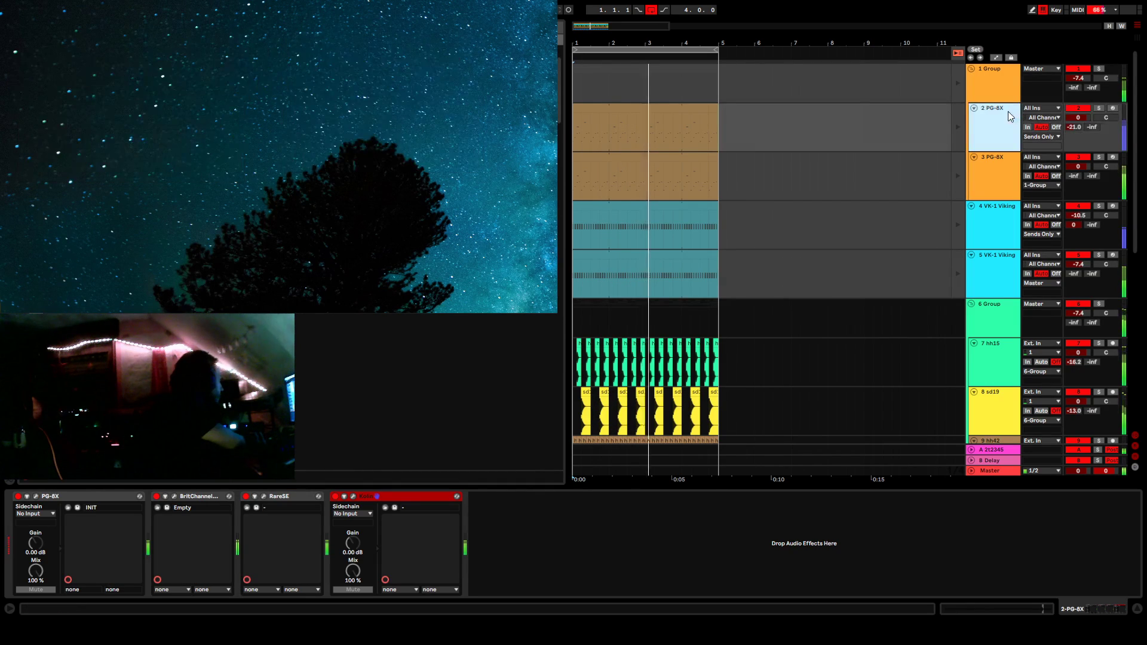
{"action": "key", "text": "Delete"}
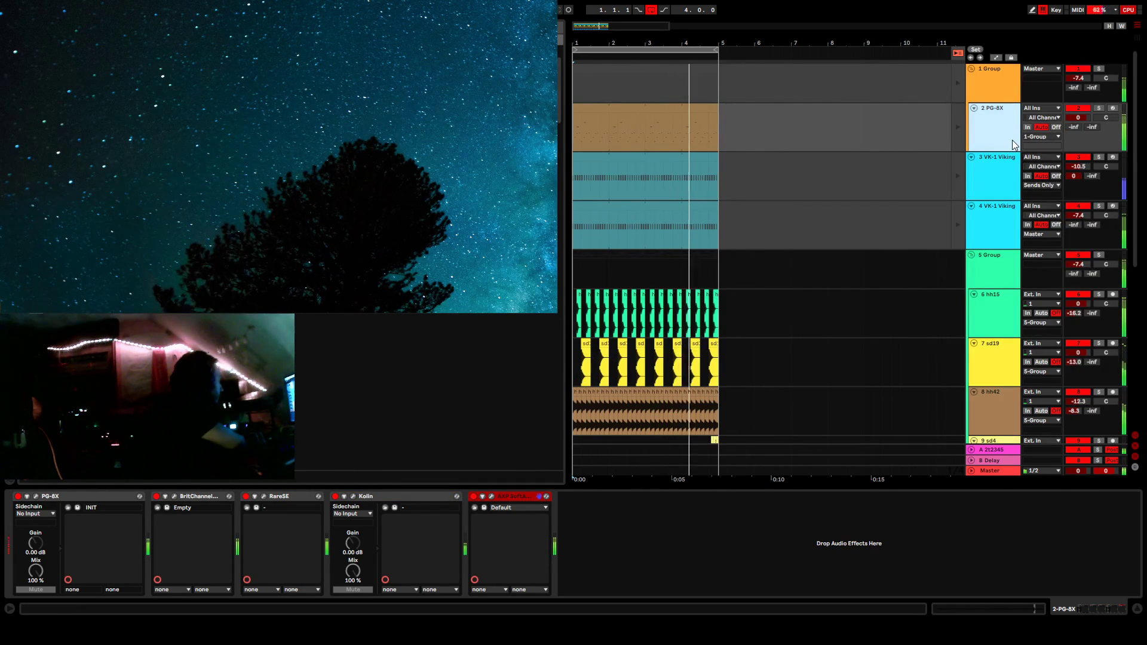
Set send A of the Sends Only VK-1 Viking track to -9.4 dB and delete that track.
{"action": "left_click", "coordinate": [1008, 183]}
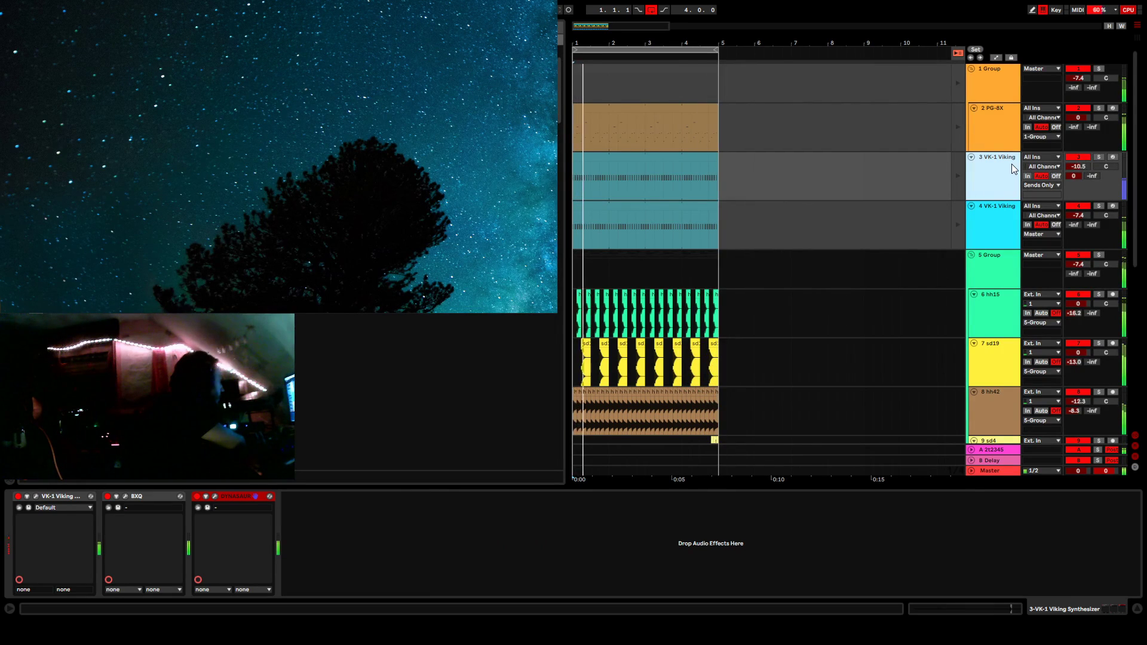
{"action": "mouse_move", "coordinate": [1074, 176]}
{"action": "left_mouse_down"}
{"action": "mouse_move", "coordinate": [1074, 192]}
{"action": "mouse_move", "coordinate": [1074, 161]}
{"action": "mouse_move", "coordinate": [1073, 180]}
{"action": "left_mouse_up"}
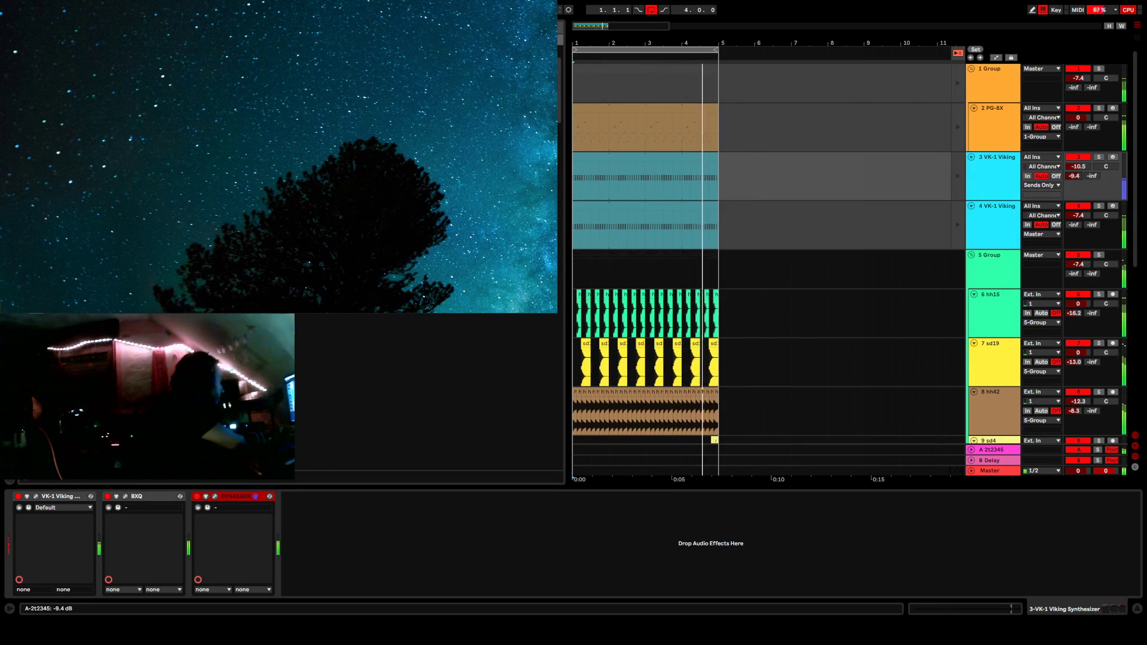
{"action": "left_click", "coordinate": [1002, 159]}
{"action": "key", "text": "Delete"}
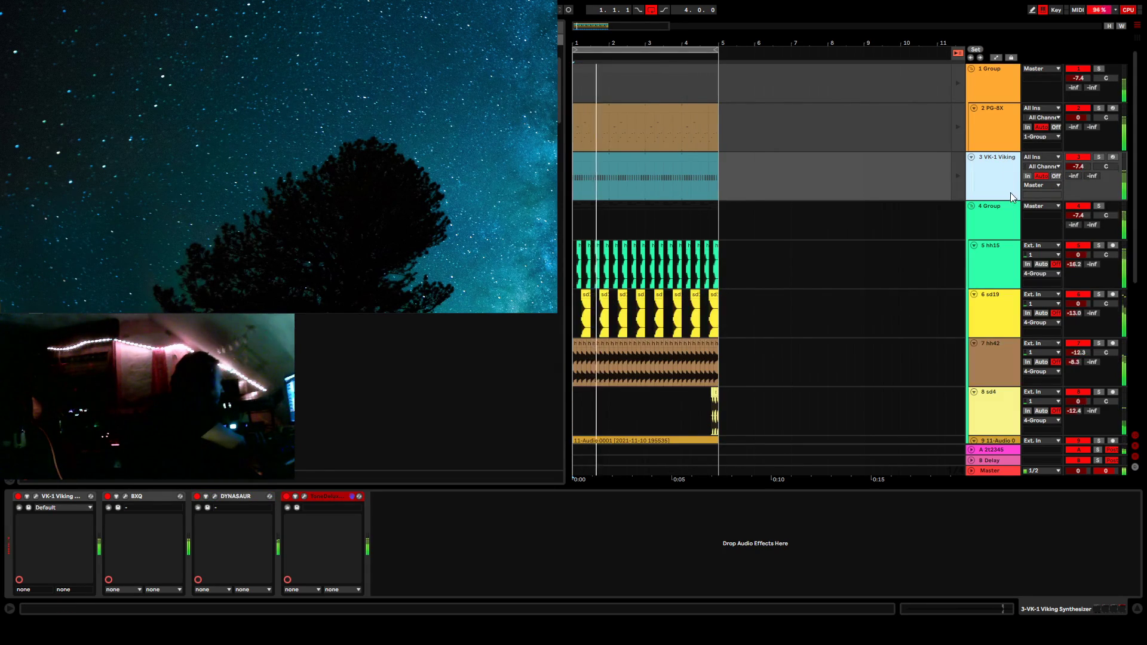
Select the remaining PG-8X track and open the Fm25 amp plug-in at the end of its device chain.
{"action": "left_click", "coordinate": [1006, 127]}
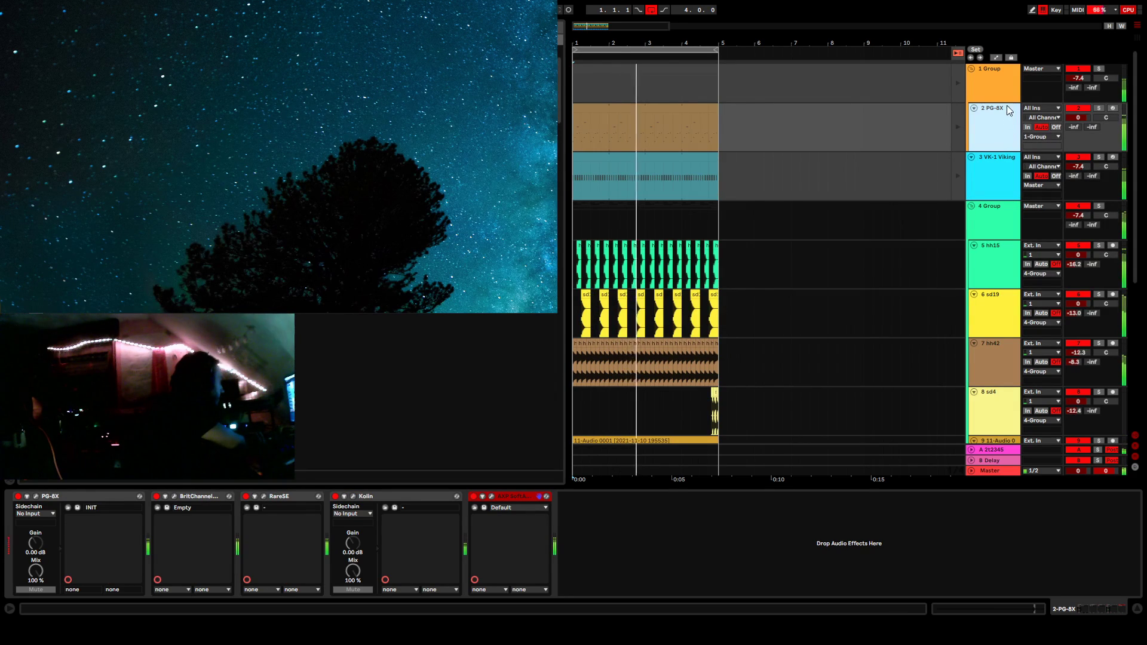
{"action": "left_click", "coordinate": [1006, 95]}
{"action": "left_click", "coordinate": [986, 127]}
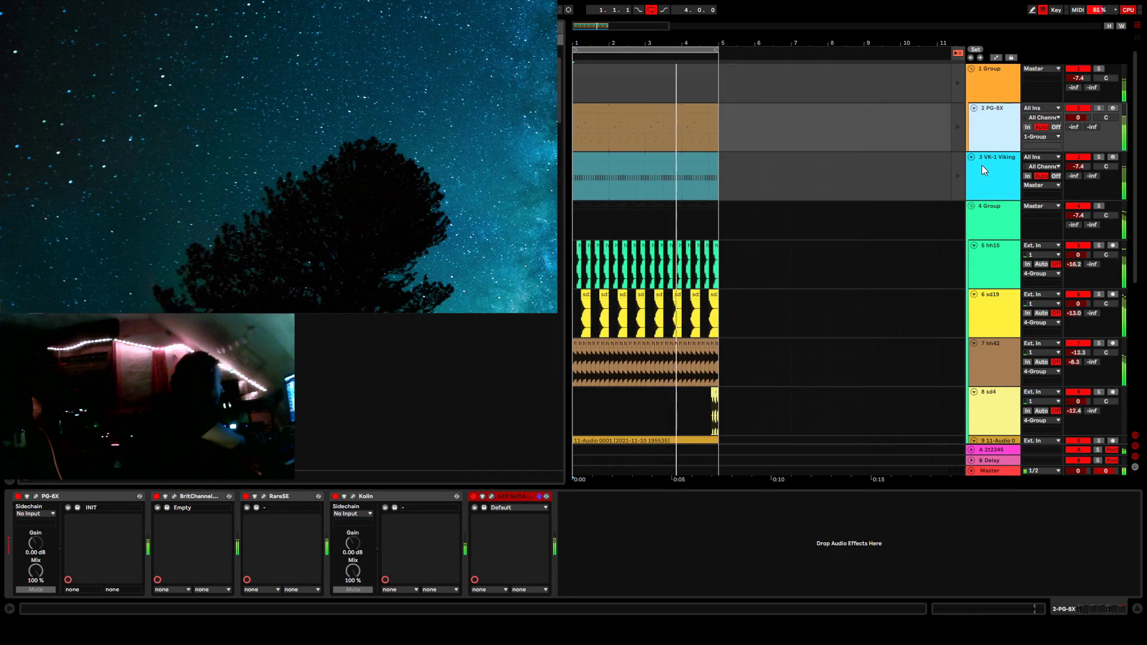
{"action": "left_click", "coordinate": [489, 498]}
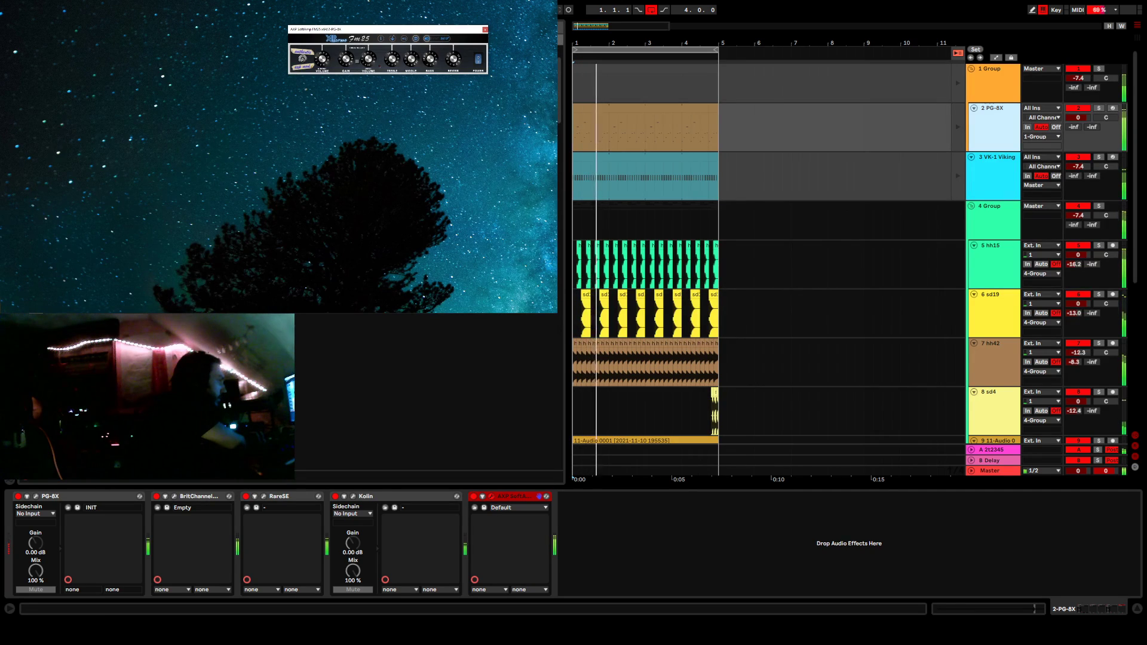
Add the Blue Cat's Triple EQ plug-in at the end of the PG-8X device chain and place its window below the Fm25 amp.
{"action": "left_click", "coordinate": [424, 323]}
{"action": "left_click", "coordinate": [424, 344]}
{"action": "left_click", "coordinate": [425, 356]}
{"action": "left_click", "coordinate": [424, 315]}
{"action": "left_click", "coordinate": [425, 301]}
{"action": "left_click", "coordinate": [424, 323]}
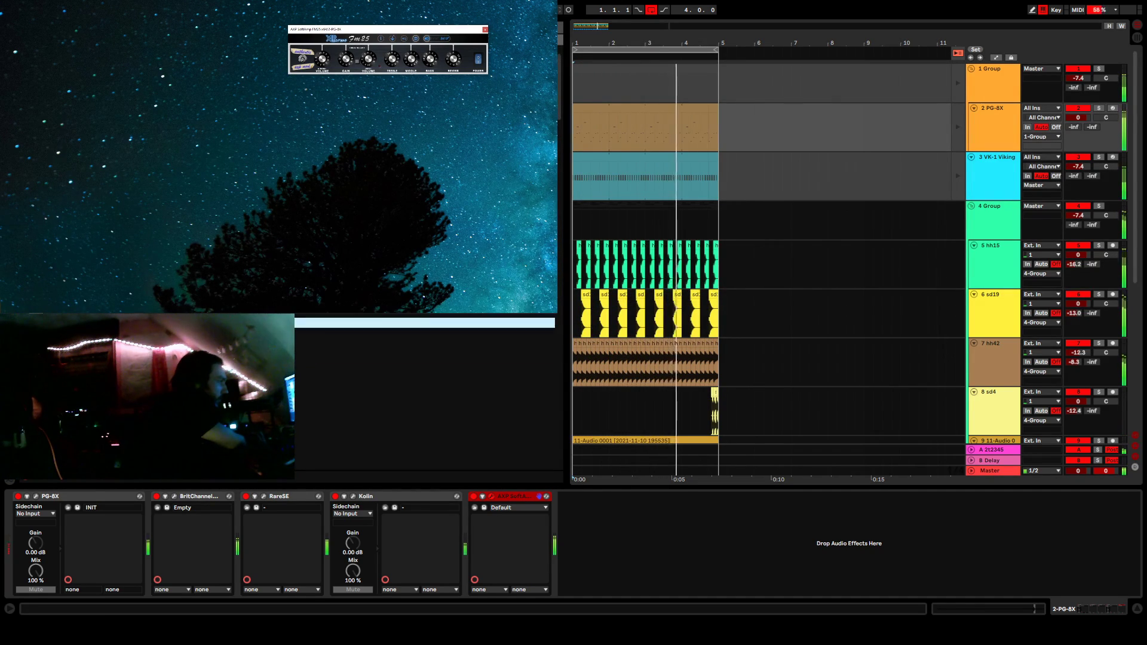
{"action": "scroll", "coordinate": [425, 356], "scroll_direction": "up", "scroll_amount": 1}
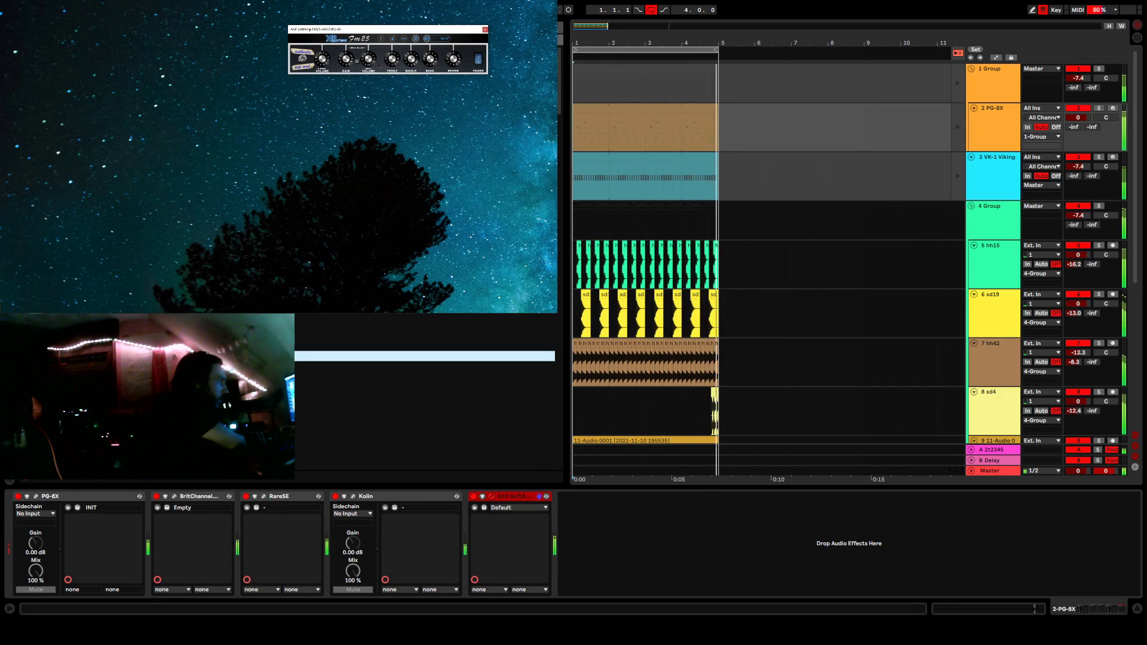
{"action": "left_click", "coordinate": [425, 239]}
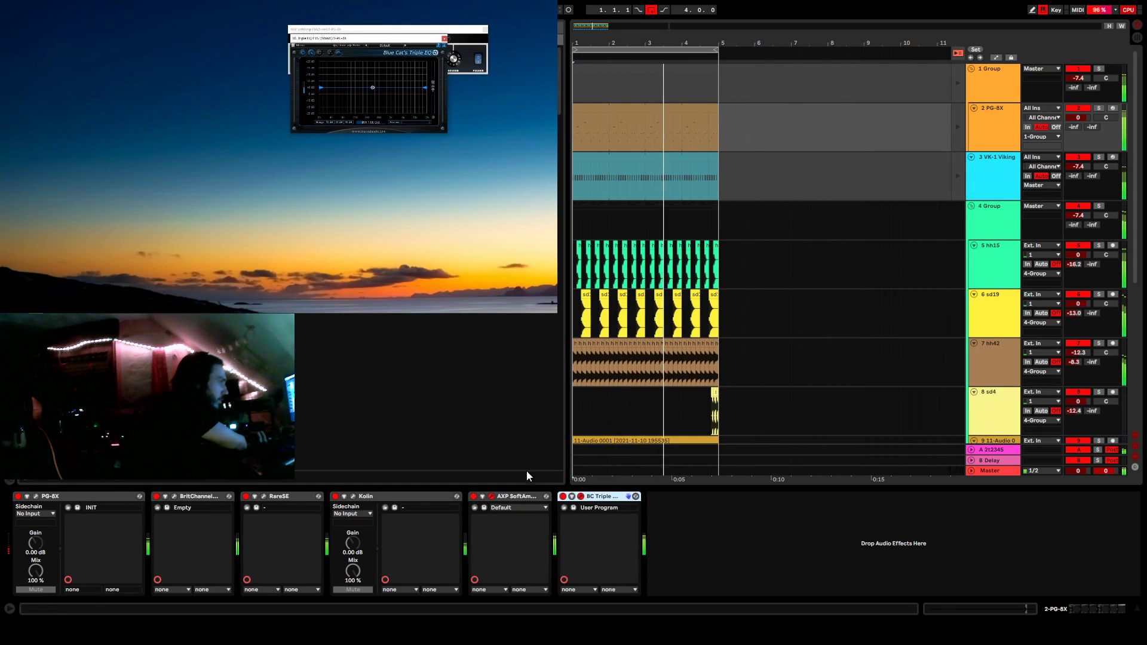
{"action": "left_click_drag", "start_coordinate": [387, 30], "coordinate": [396, 95]}
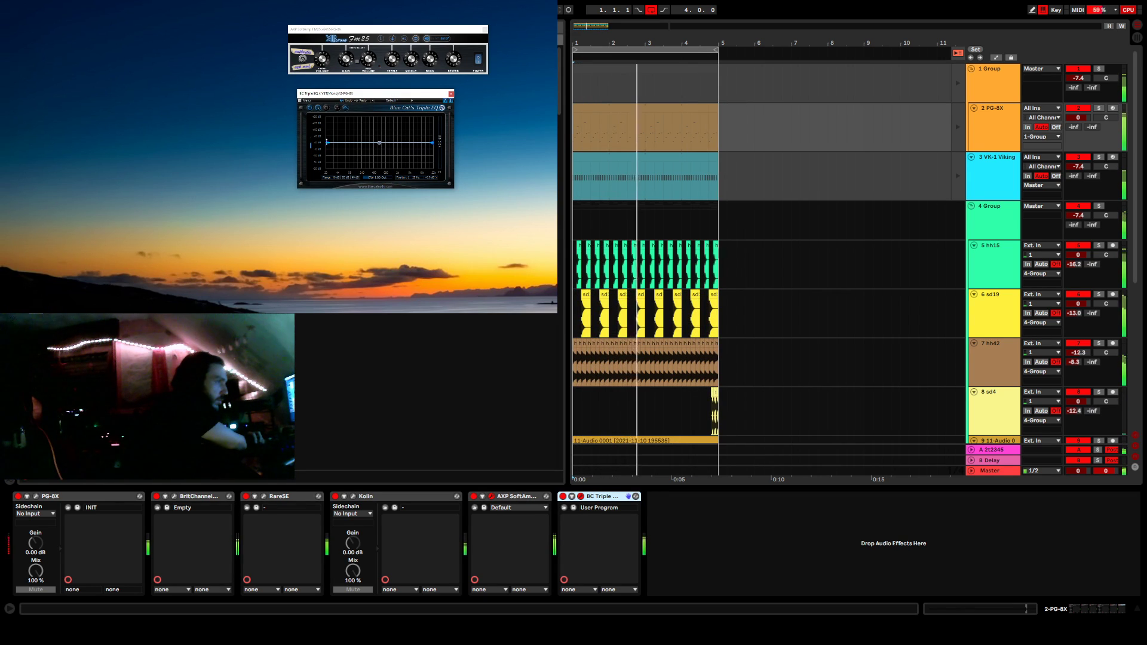
Try a slight low-band cut in the Triple EQ and remove the plug-in from the PG-8X chain.
{"action": "left_click", "coordinate": [345, 109]}
{"action": "left_click", "coordinate": [344, 109]}
{"action": "left_click", "coordinate": [337, 109]}
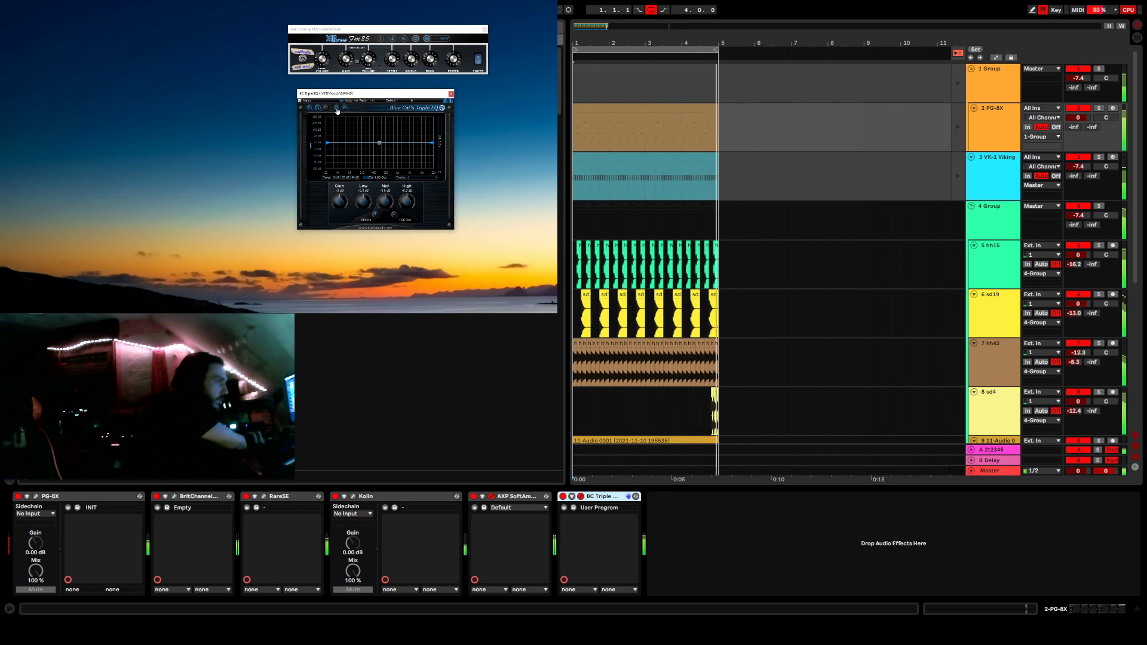
{"action": "left_click", "coordinate": [337, 109]}
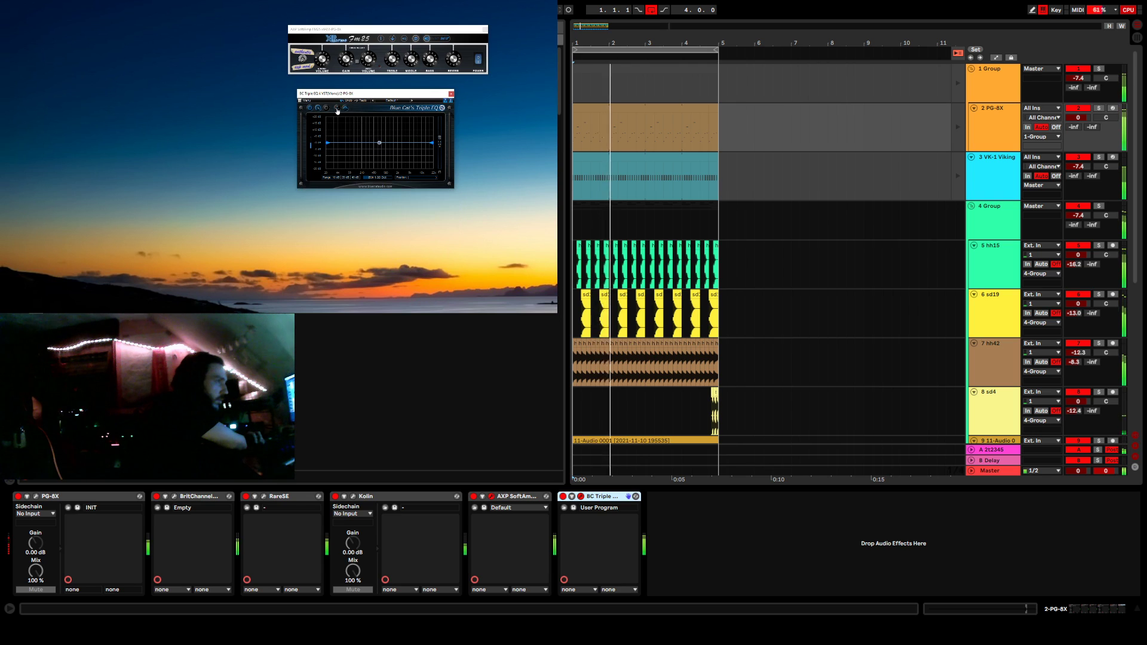
{"action": "left_click_drag", "start_coordinate": [327, 142], "coordinate": [328, 146]}
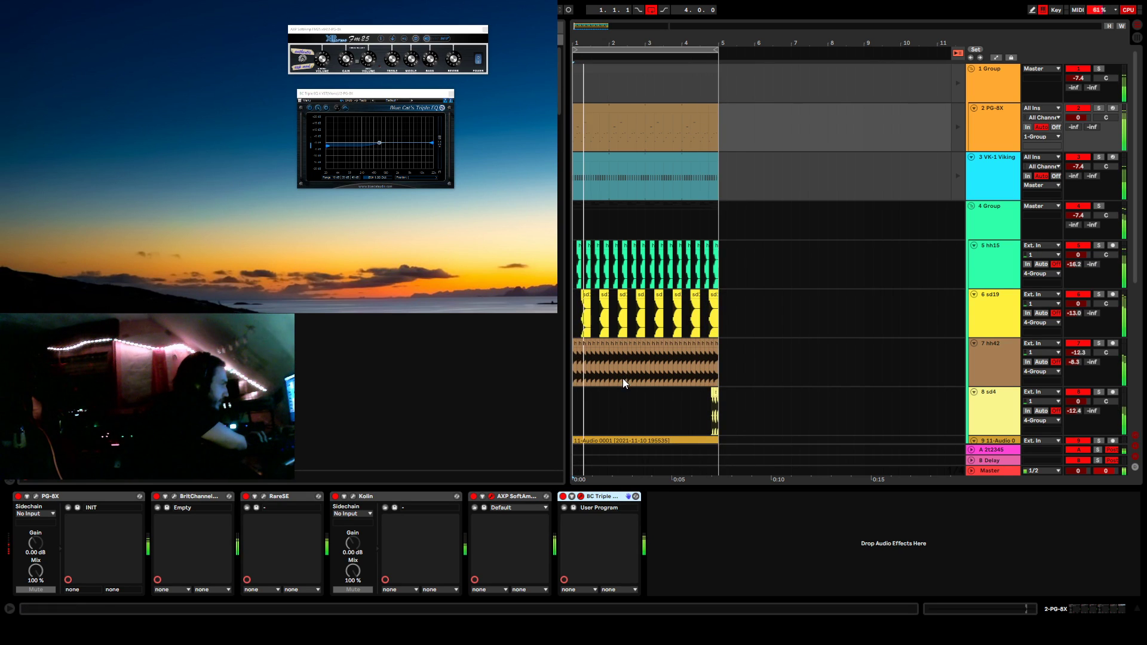
{"action": "key", "text": "Delete"}
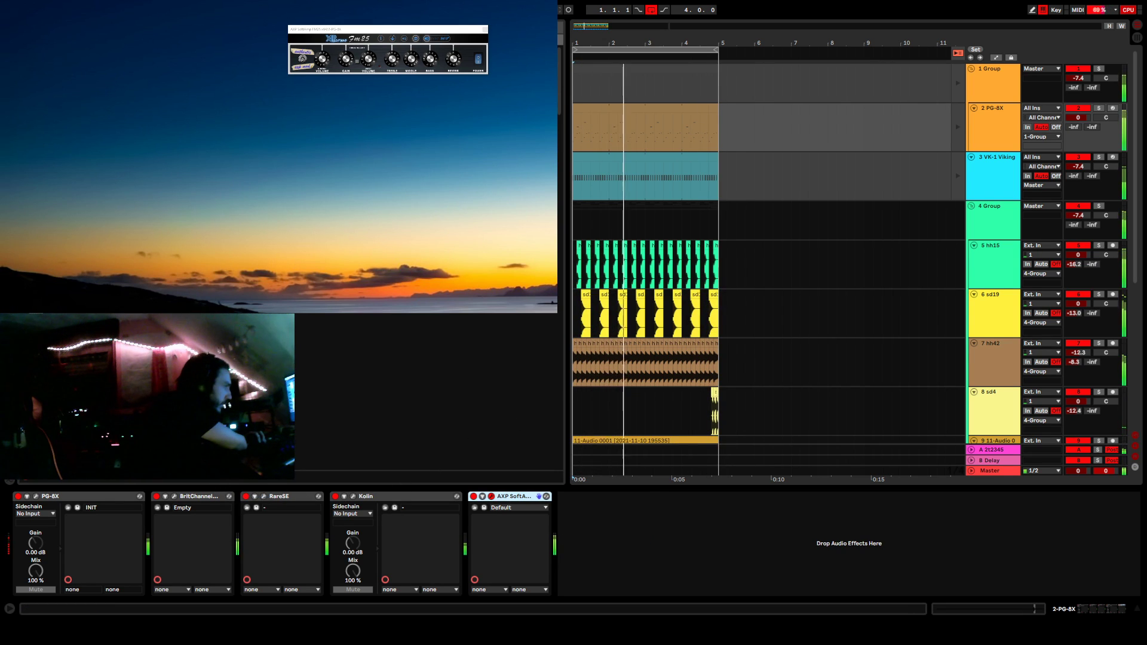
Add the FILTEQ equalizer and the Molot compressor at the end of the PG-8X device chain, with the Molot window beside FILTEQ.
{"action": "left_click_drag", "start_coordinate": [359, 179], "coordinate": [625, 549]}
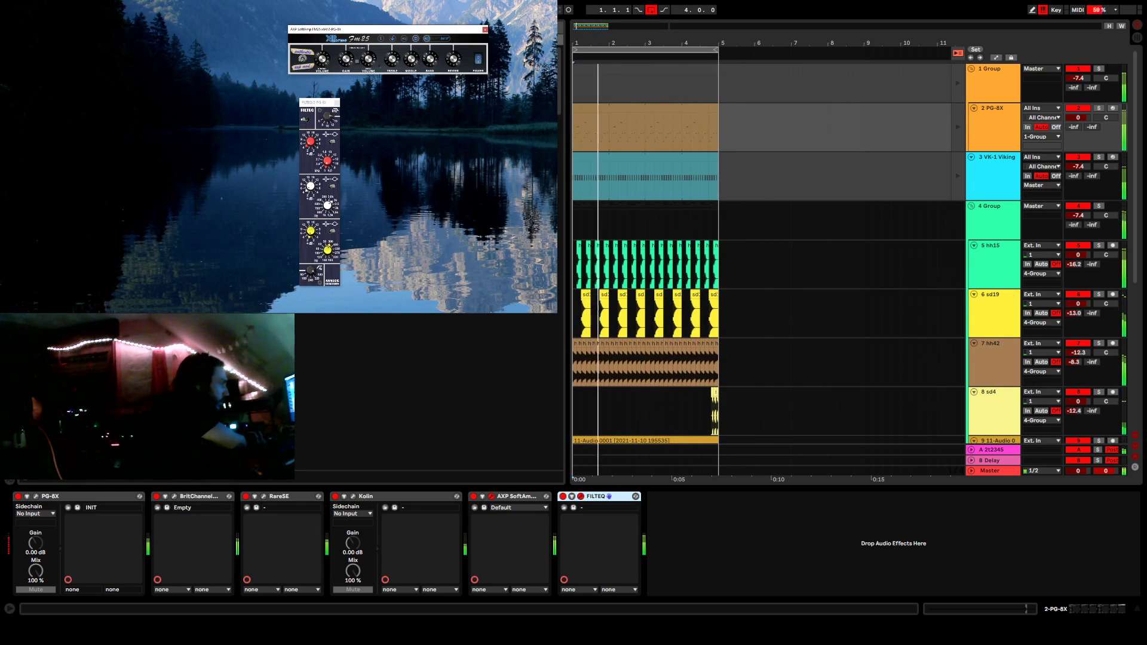
{"action": "left_click", "coordinate": [596, 496]}
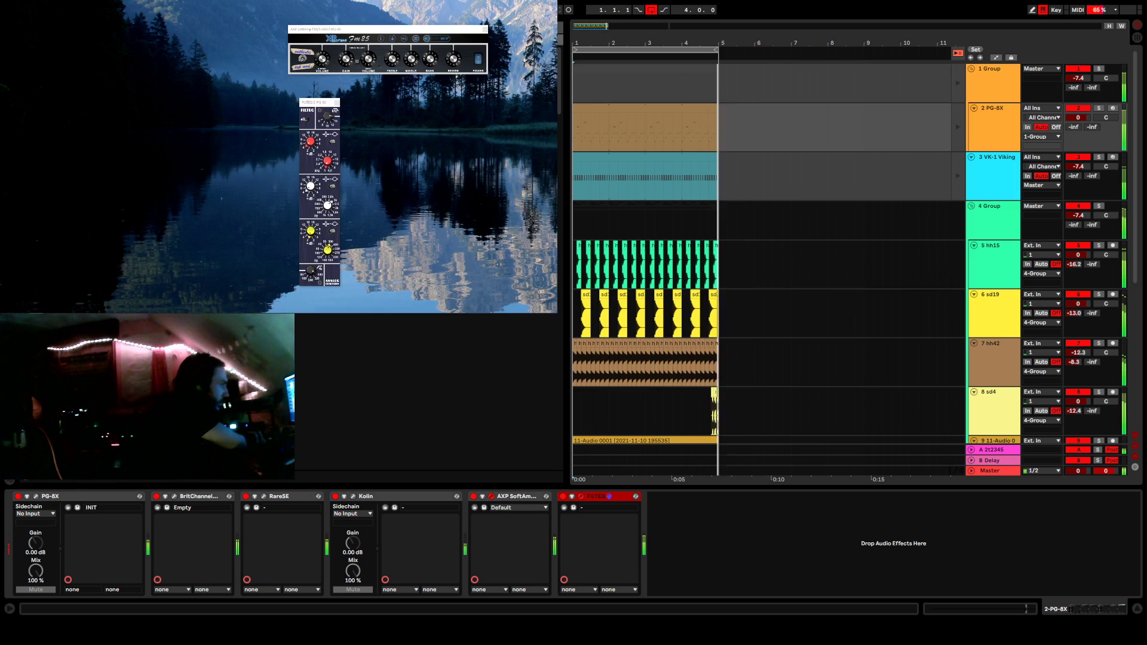
{"action": "left_click_drag", "start_coordinate": [209, 356], "coordinate": [685, 540]}
{"action": "left_click_drag", "start_coordinate": [388, 114], "coordinate": [146, 85]}
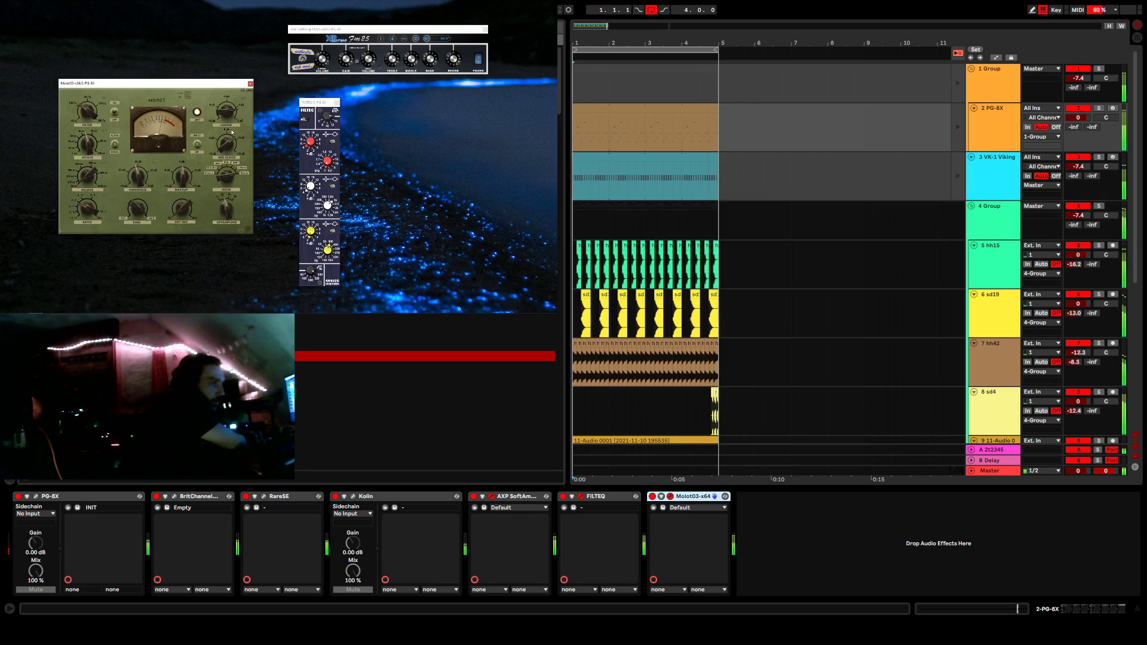
{"action": "left_click", "coordinate": [794, 552]}
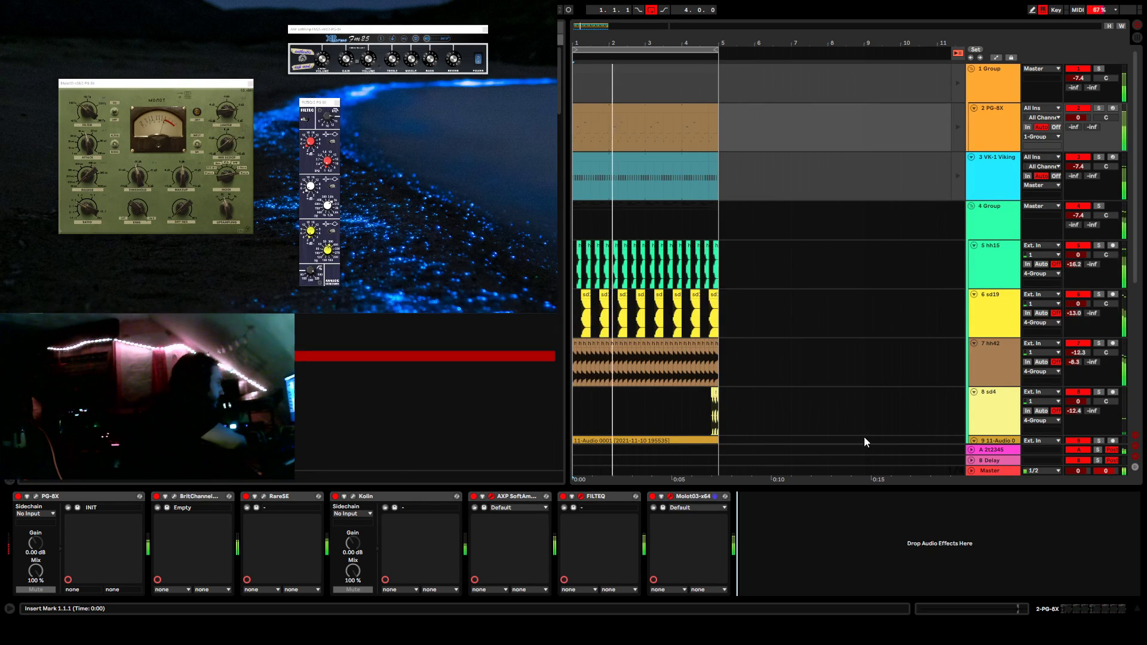
{"action": "left_click", "coordinate": [229, 143]}
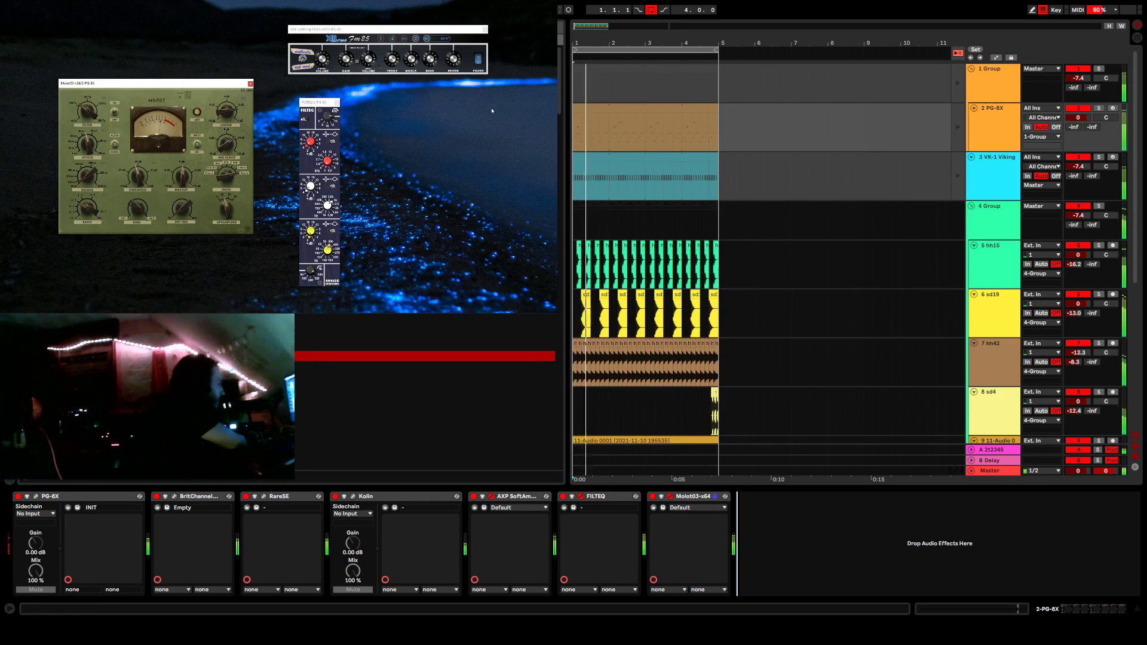
Switch to the Session View mixer and fold the 10 Group and 4 Group tracks.
{"action": "left_click", "coordinate": [1008, 218]}
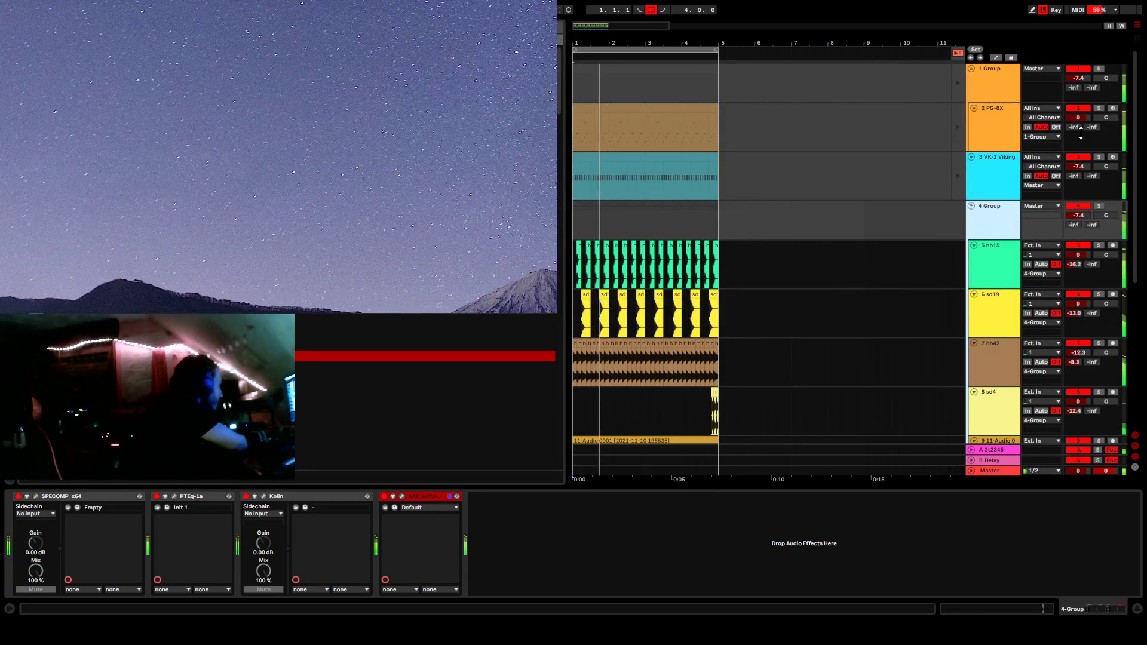
{"action": "left_click", "coordinate": [1139, 34]}
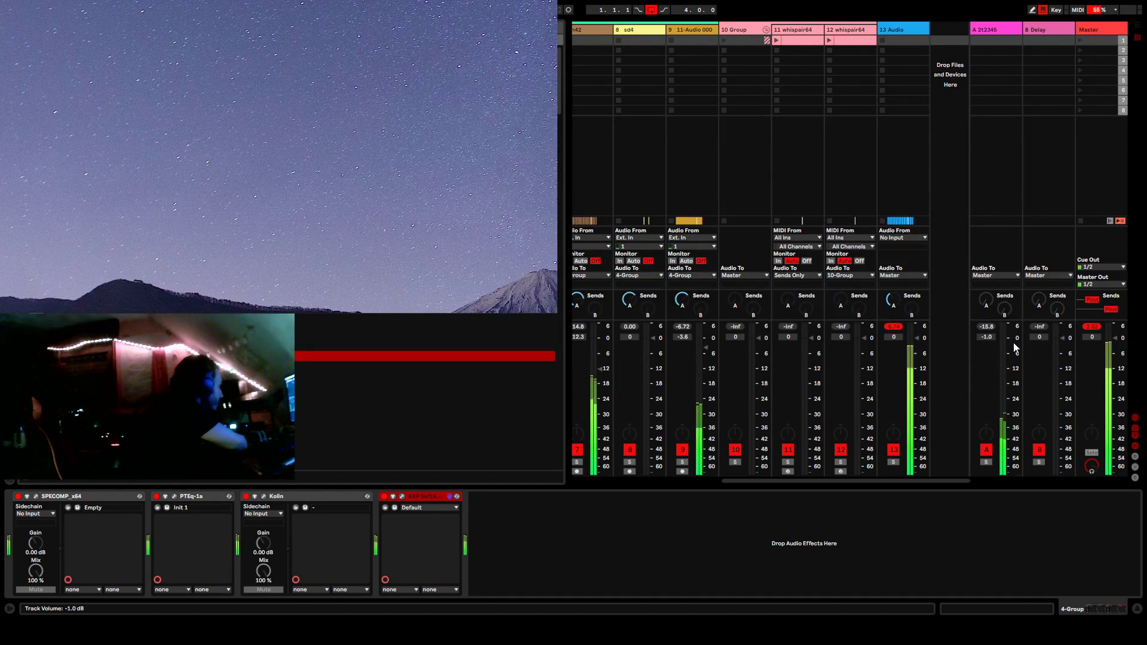
{"action": "left_click", "coordinate": [751, 28]}
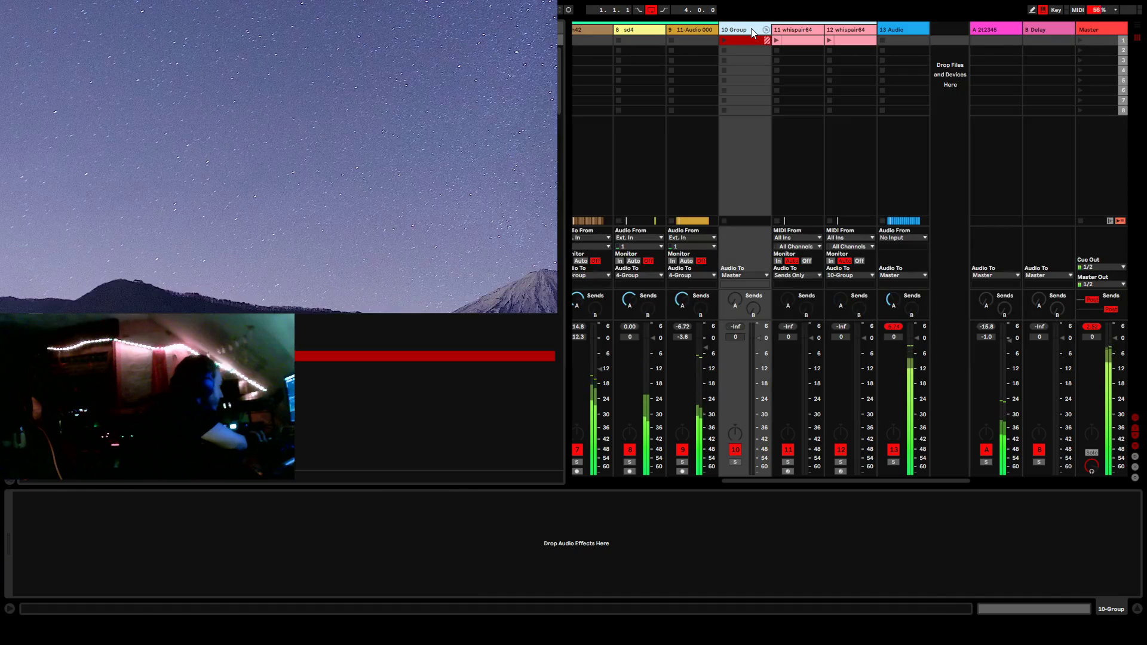
{"action": "left_click", "coordinate": [766, 29]}
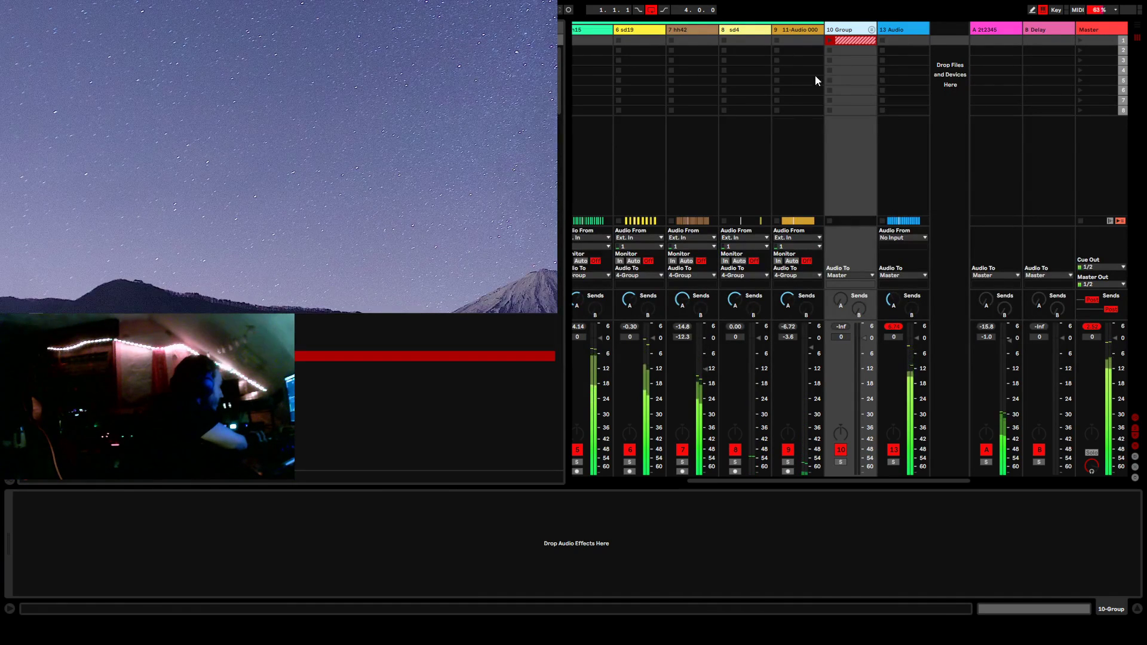
{"action": "left_click_drag", "start_coordinate": [696, 481], "coordinate": [615, 476]}
{"action": "left_click", "coordinate": [734, 30]}
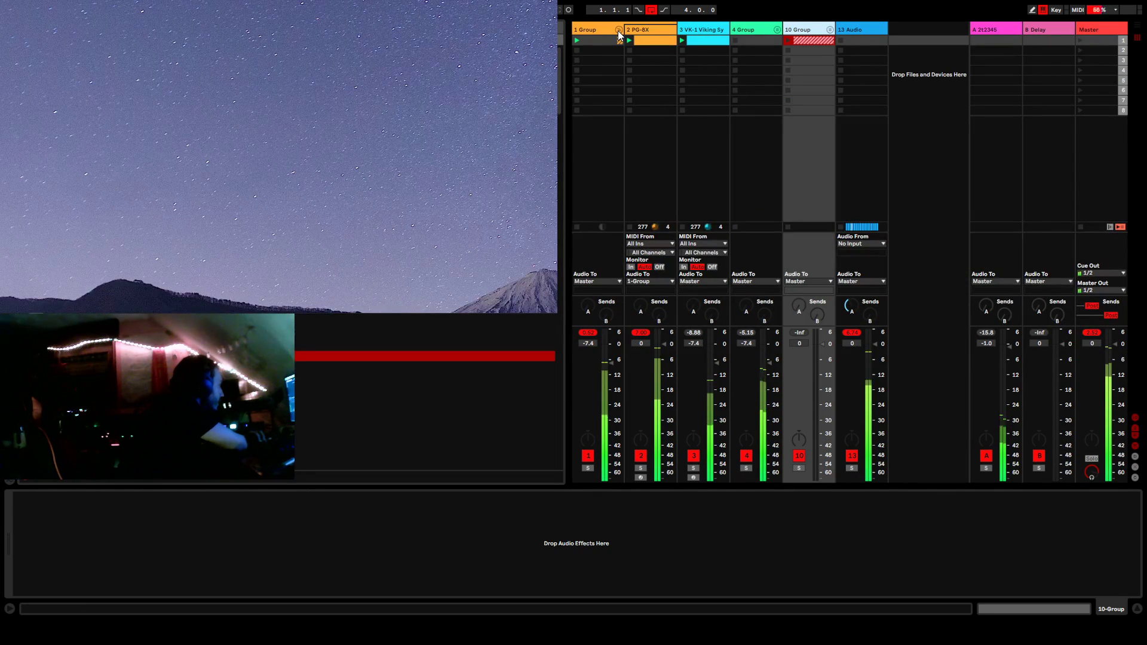
Fold the 1 Group track and open the synthesizer window of the VK-1 Viking track.
{"action": "left_click", "coordinate": [595, 32]}
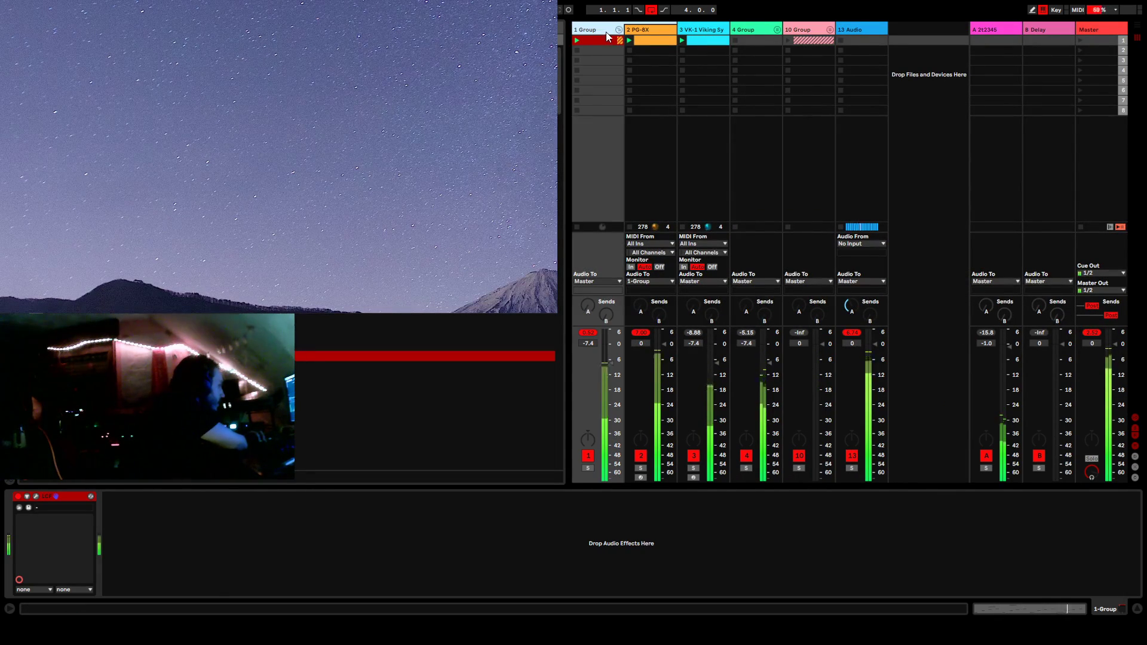
{"action": "left_click", "coordinate": [619, 31]}
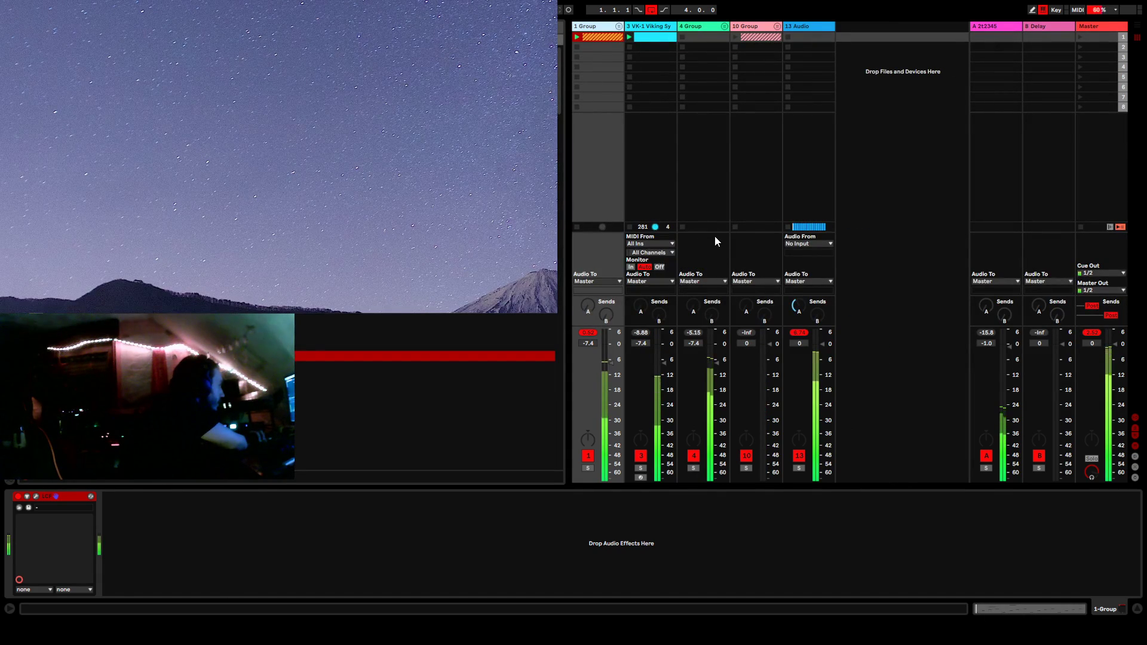
{"action": "left_click", "coordinate": [655, 27]}
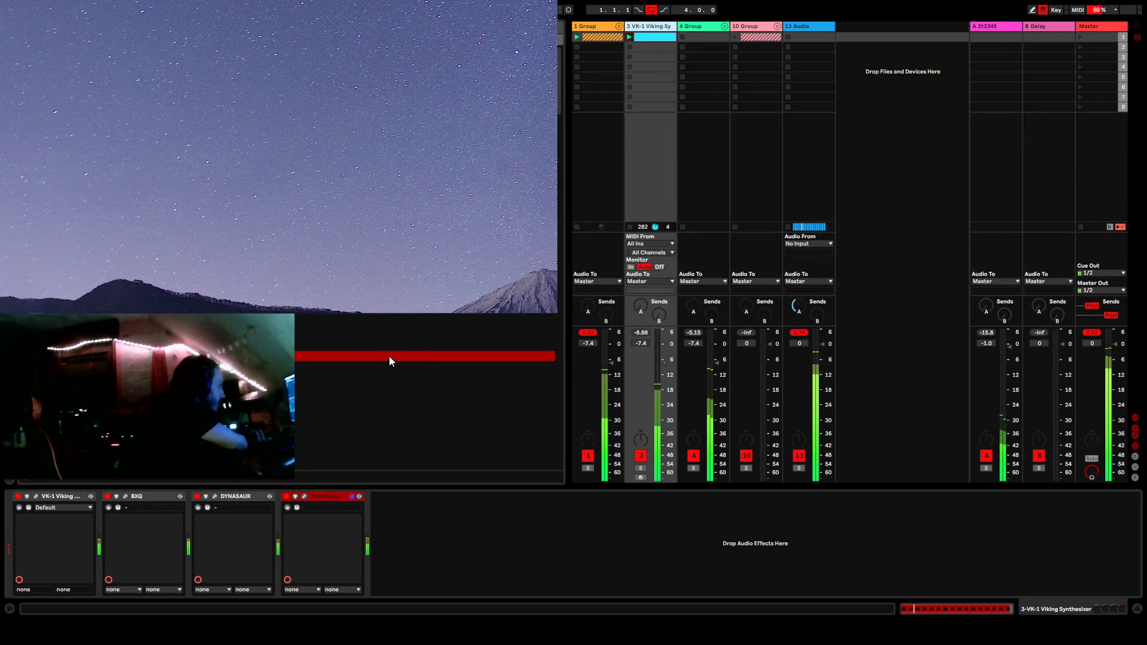
{"action": "left_click", "coordinate": [35, 496]}
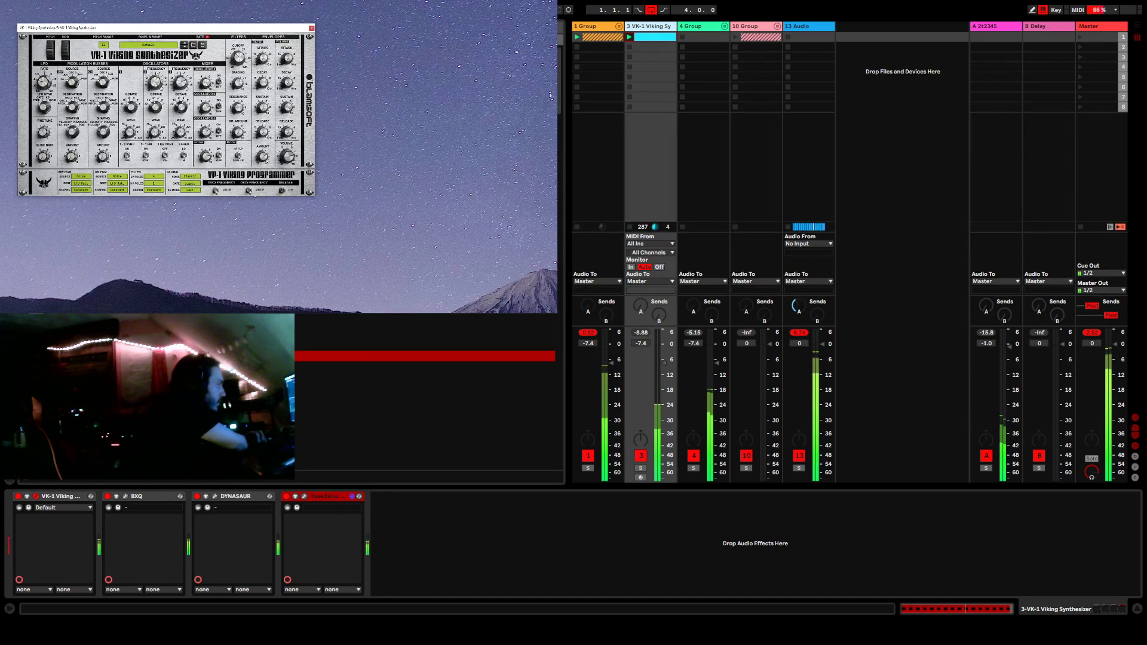
Unfold the 1 Group, open the PG-8X synth window, and arrange the FILTEQ and Molot windows beside it without overlap.
{"action": "left_click", "coordinate": [619, 26]}
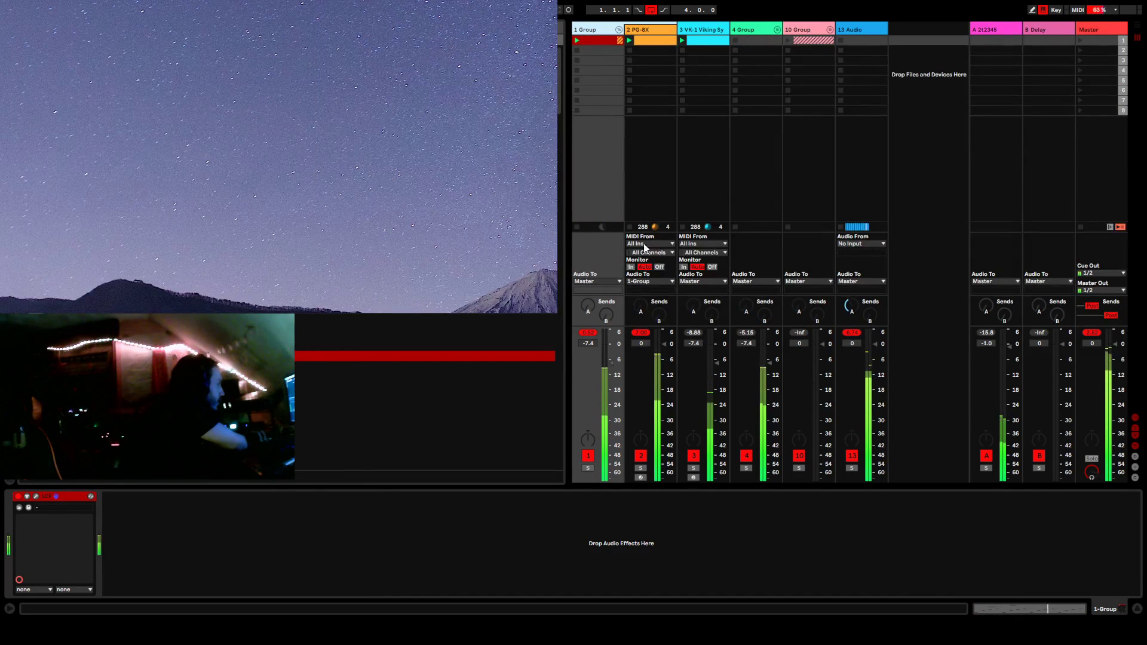
{"action": "left_click", "coordinate": [648, 28]}
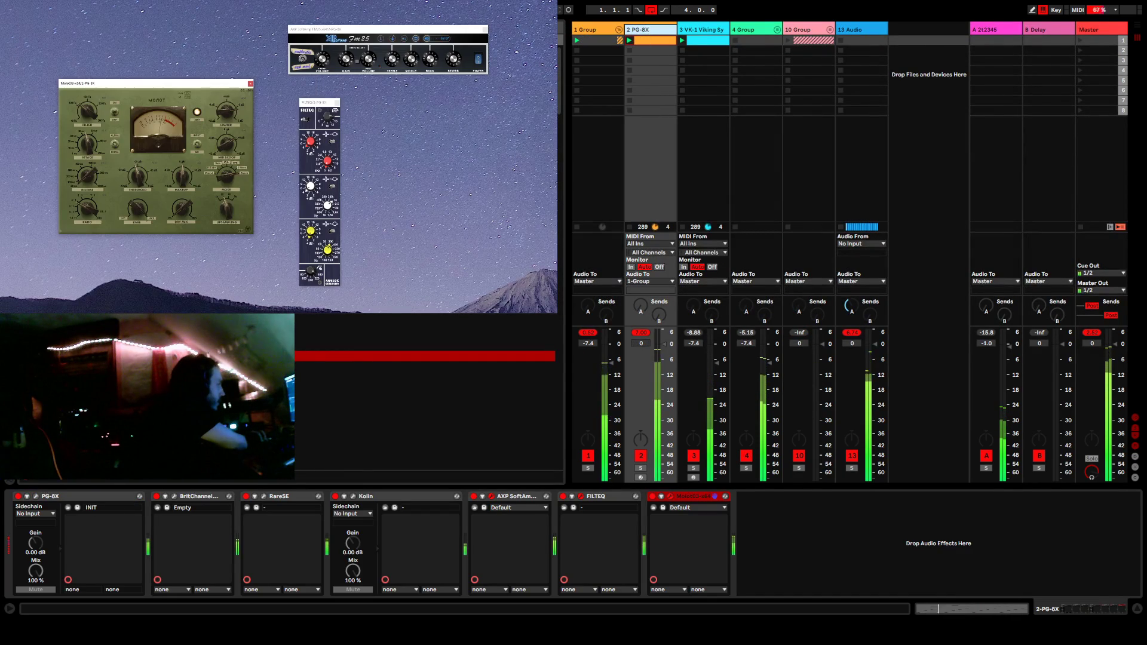
{"action": "left_click", "coordinate": [37, 496]}
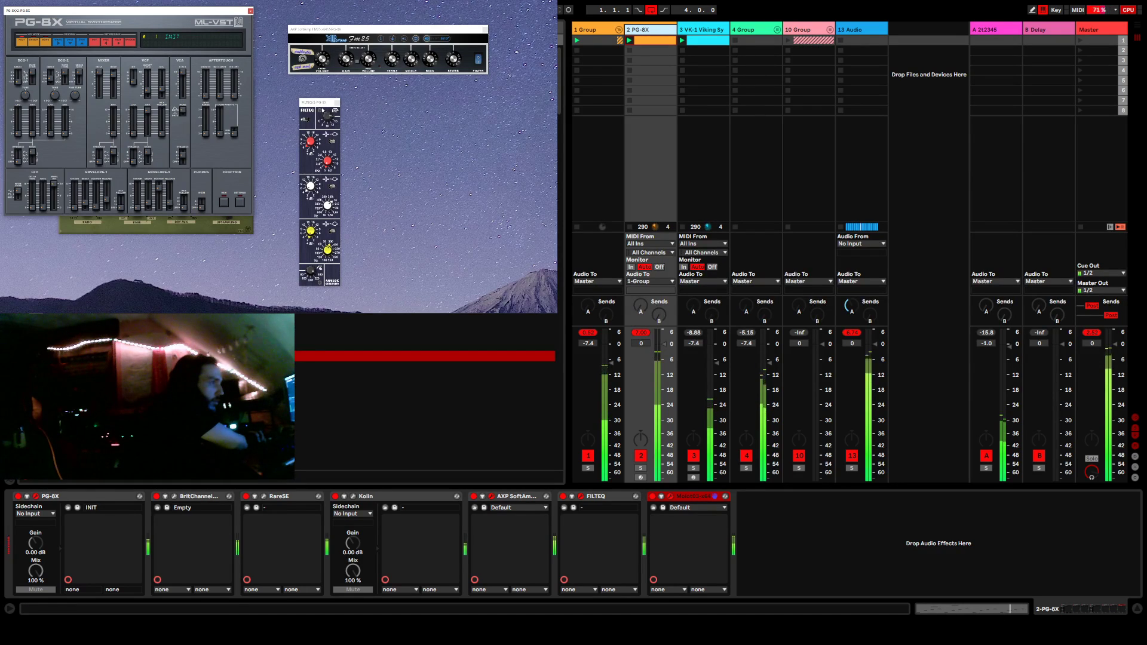
{"action": "left_click_drag", "start_coordinate": [323, 102], "coordinate": [527, 28]}
{"action": "left_click", "coordinate": [196, 231]}
{"action": "left_click_drag", "start_coordinate": [159, 84], "coordinate": [384, 89]}
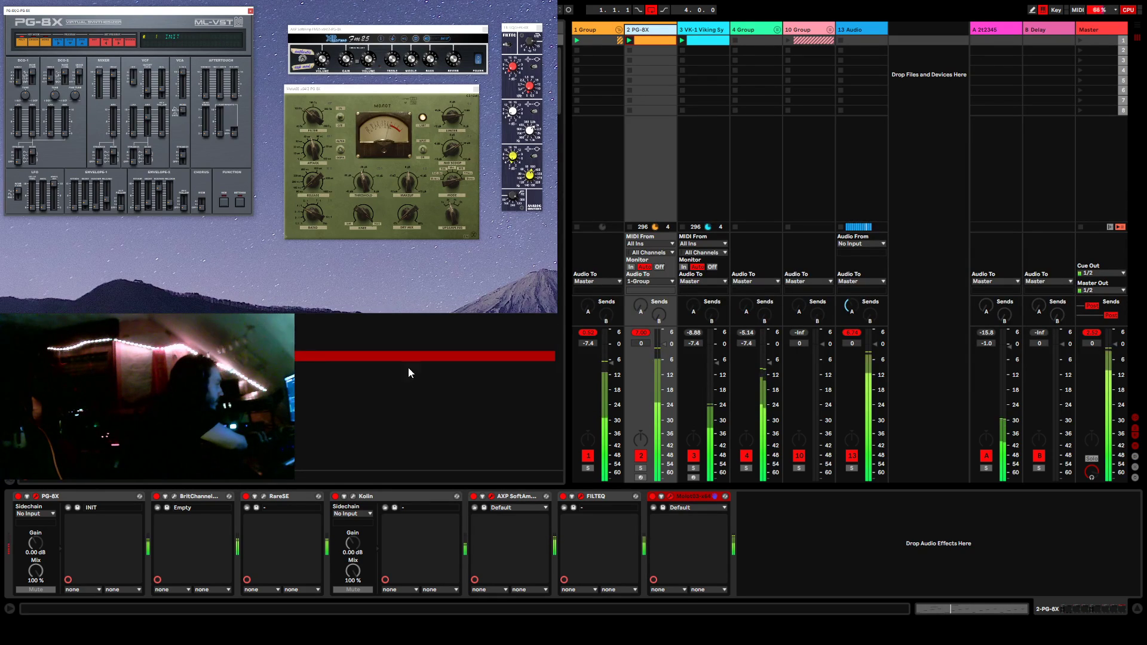
Unfold the 4 Group in the mixer and lower the volume of the hh42 track to -20.4 dB.
{"action": "left_click", "coordinate": [828, 28]}
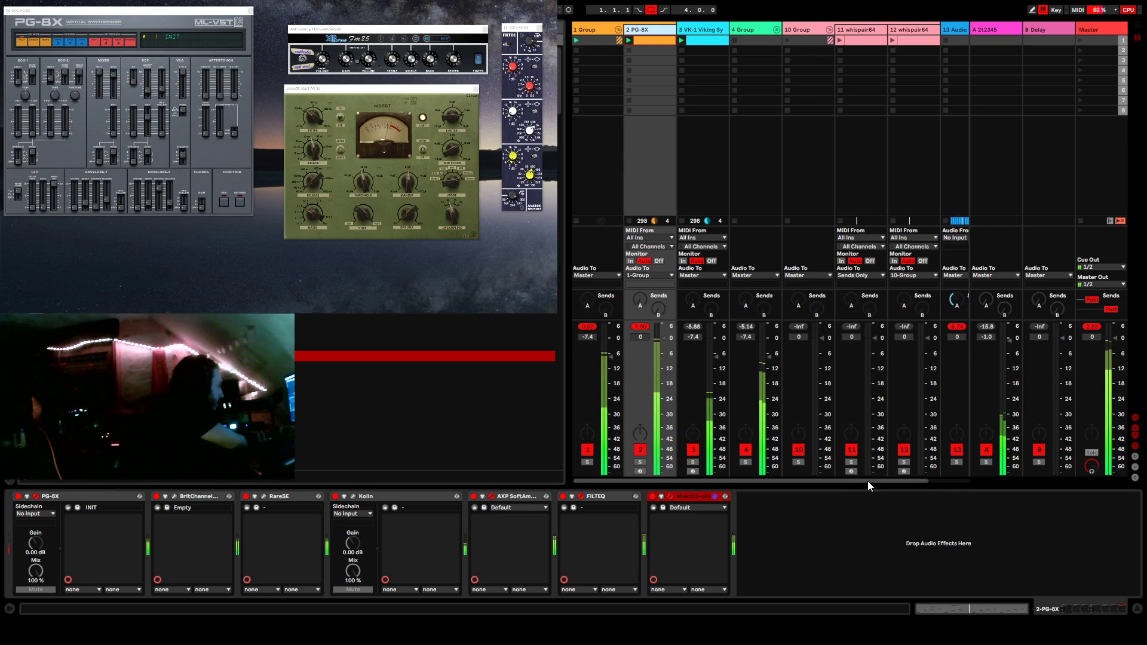
{"action": "left_click_drag", "start_coordinate": [866, 482], "coordinate": [955, 487]}
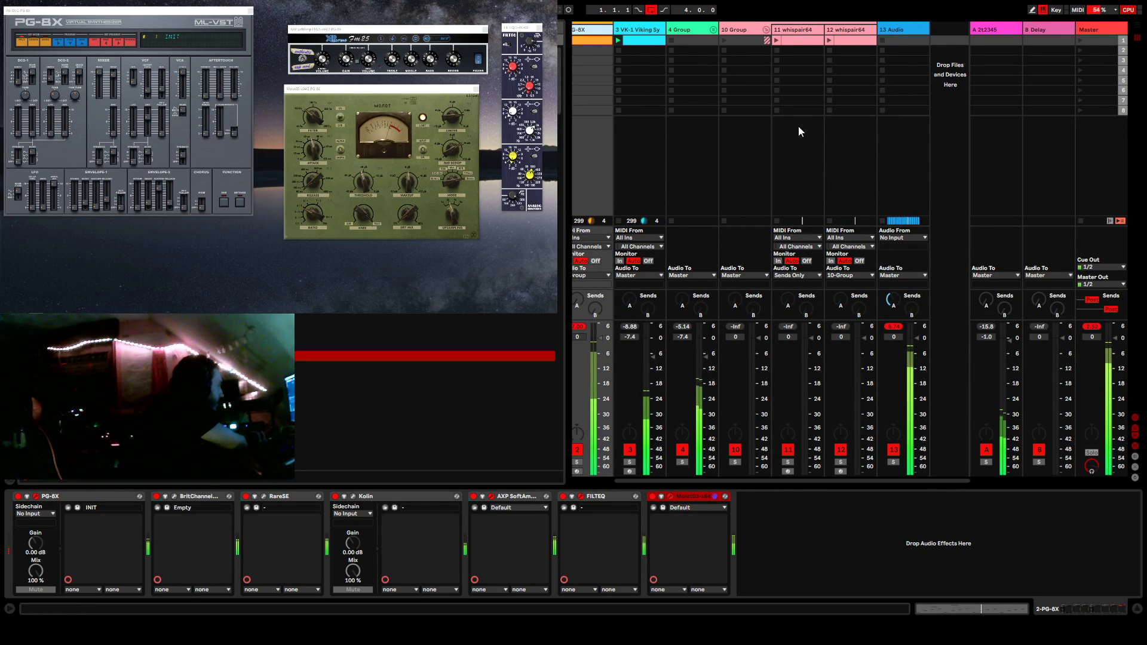
{"action": "left_click", "coordinate": [769, 31]}
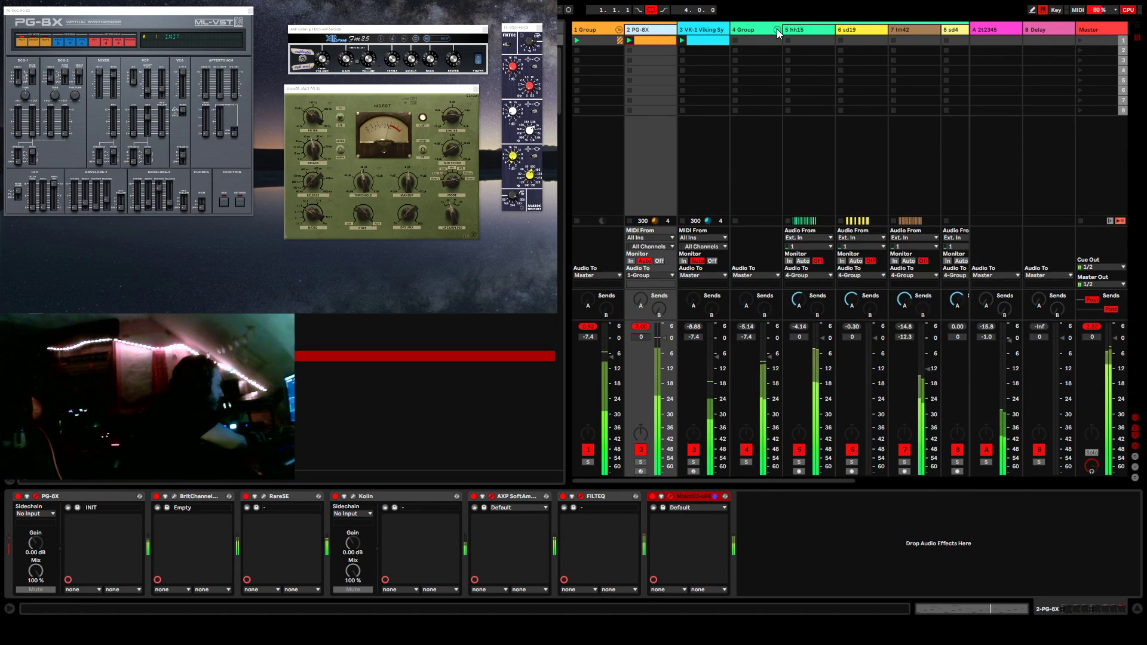
{"action": "left_click_drag", "start_coordinate": [830, 481], "coordinate": [914, 481]}
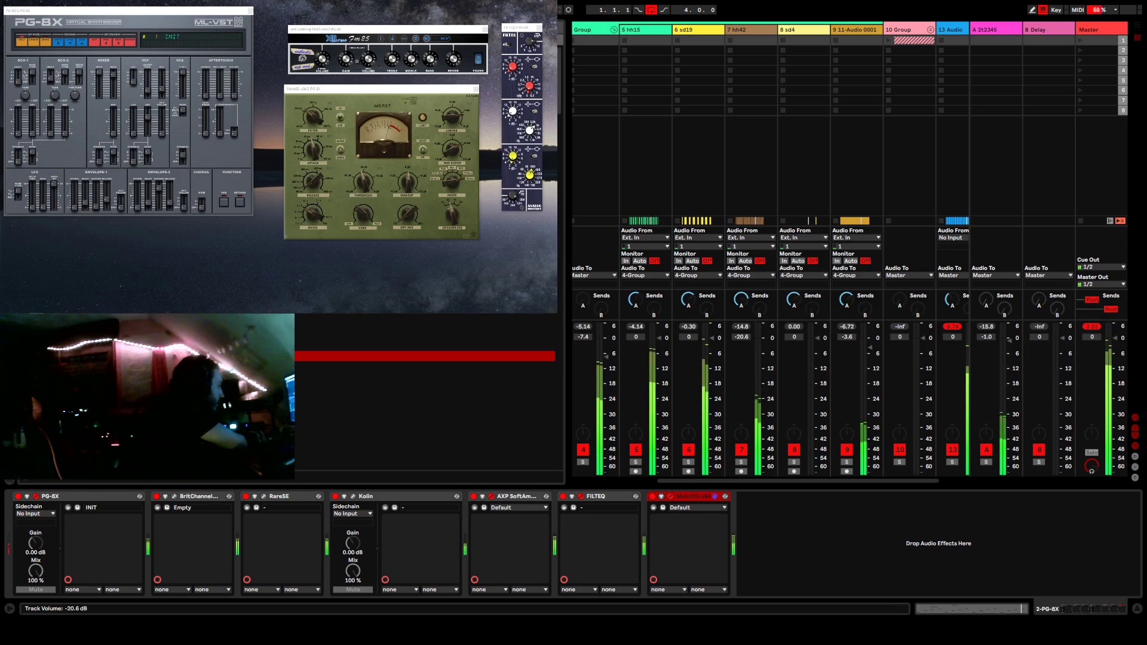
{"action": "left_click_drag", "start_coordinate": [719, 480], "coordinate": [591, 498]}
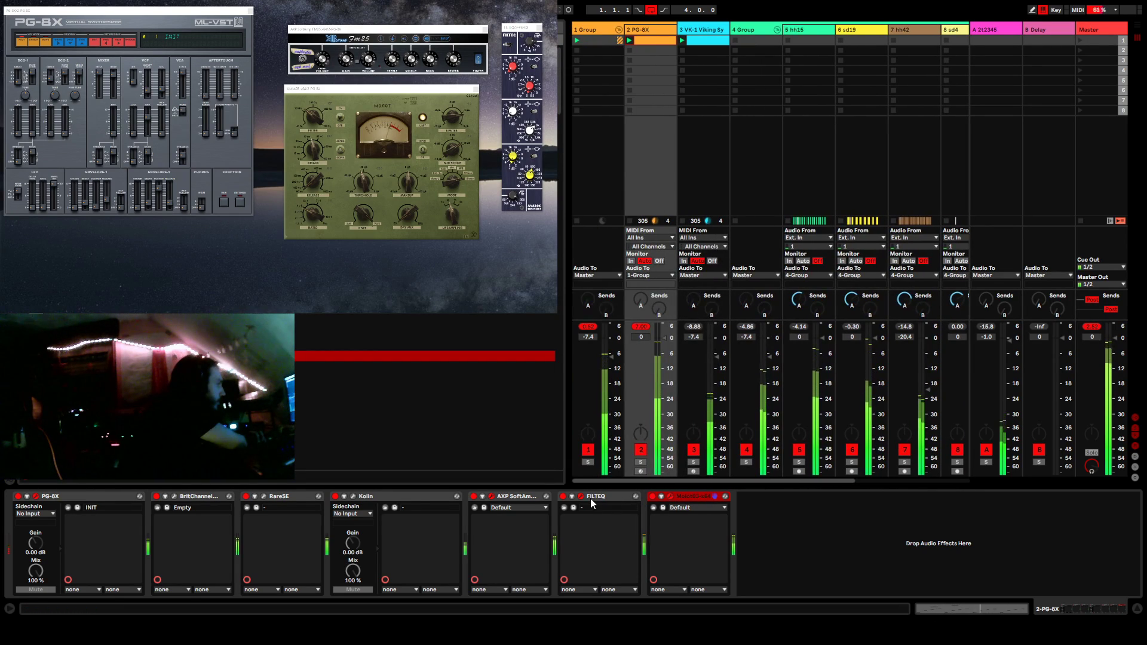
Return to Arrangement View and open the BXQ and DYNASAUR plug-in windows of the VK-1 Viking track.
{"action": "left_click", "coordinate": [1142, 30]}
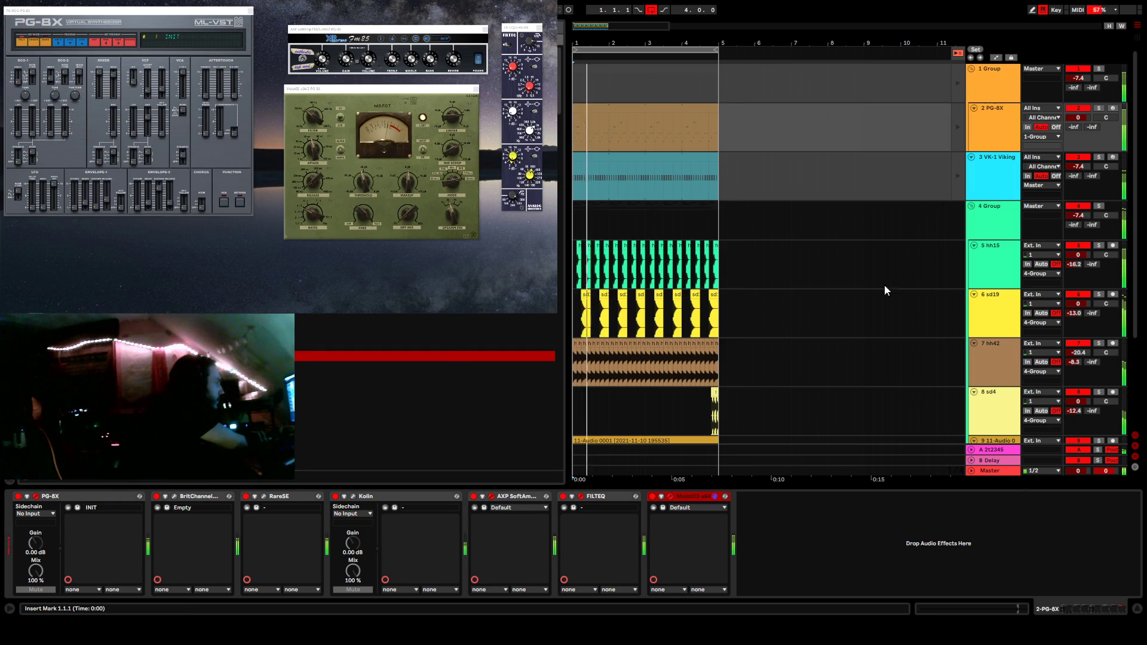
{"action": "left_click", "coordinate": [998, 163]}
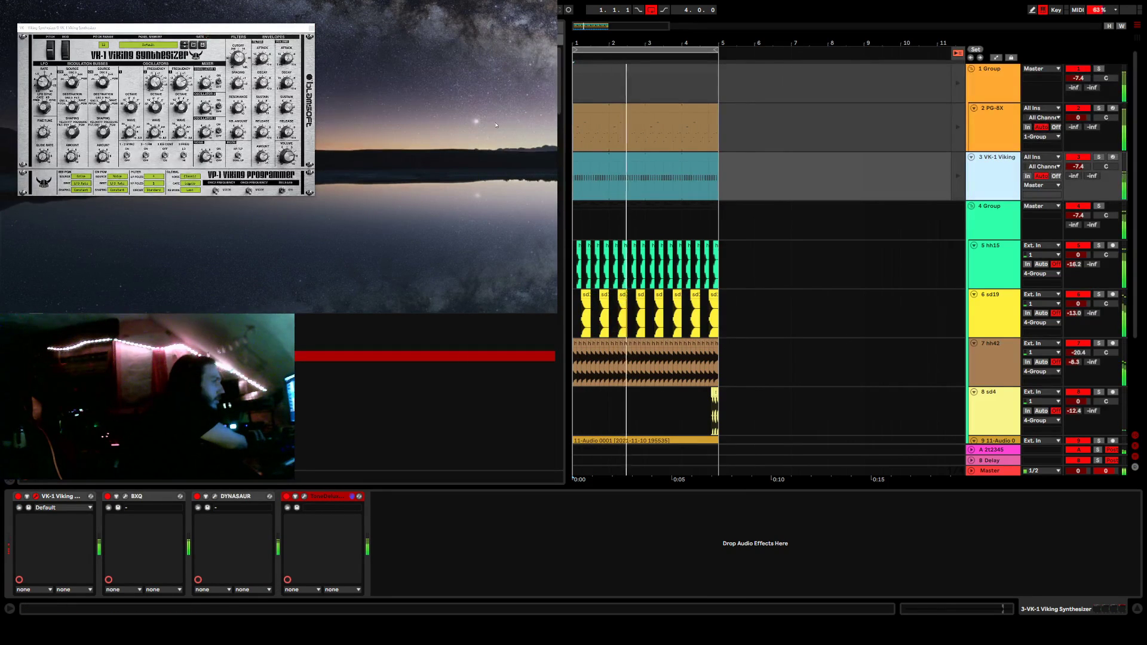
{"action": "left_click", "coordinate": [126, 496]}
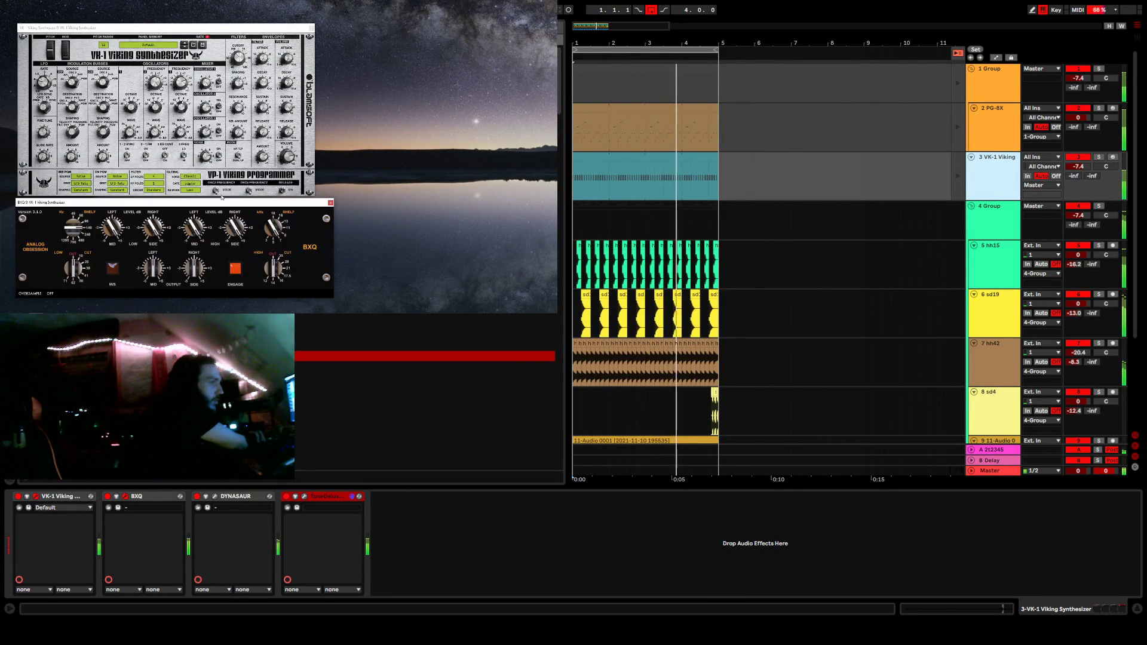
{"action": "left_click", "coordinate": [216, 498]}
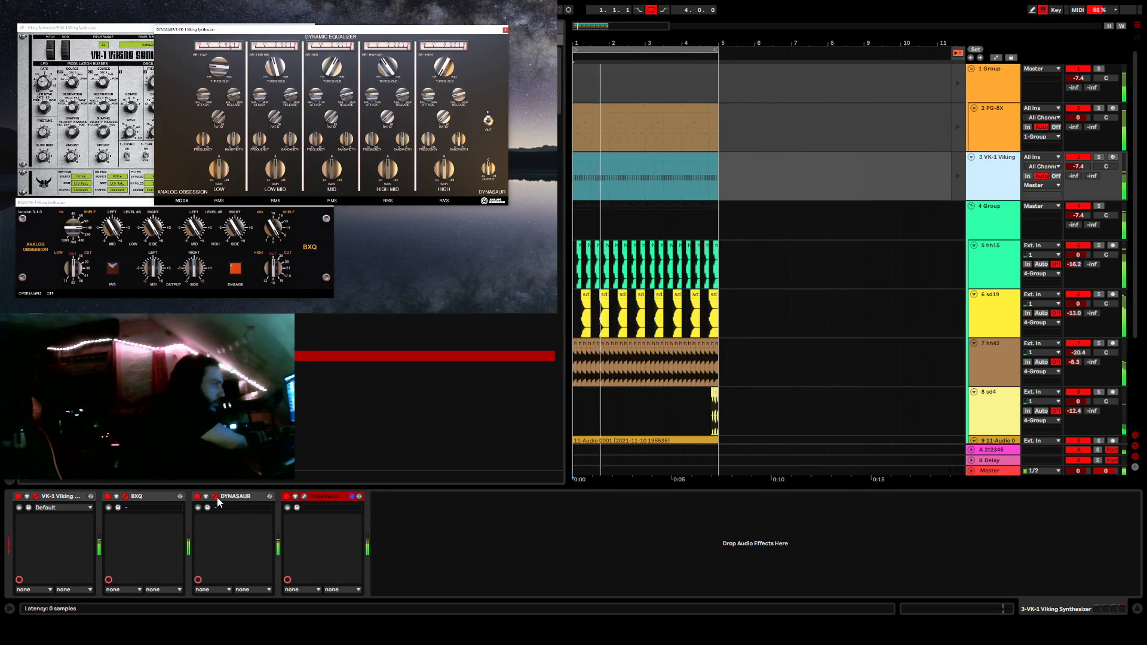
Open the ToneDeluxe window of the VK-1 Viking track, arrange it below the synth window, and adjust a VK-1 Viking control.
{"action": "left_click", "coordinate": [305, 498]}
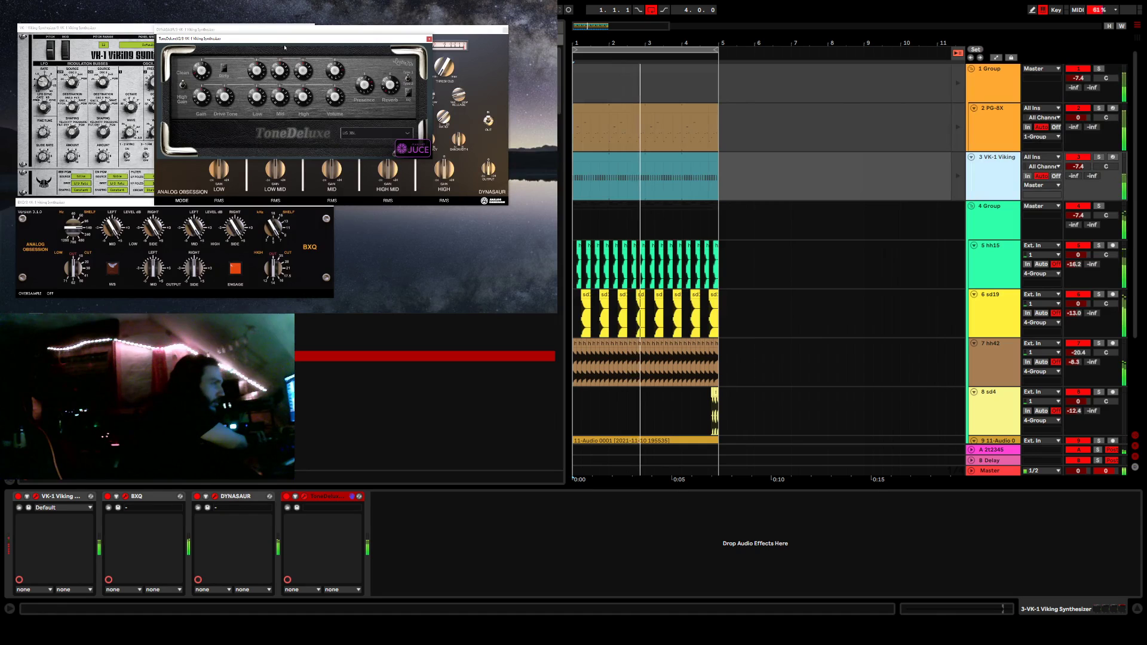
{"action": "left_click_drag", "start_coordinate": [286, 41], "coordinate": [393, 194]}
{"action": "left_click_drag", "start_coordinate": [96, 31], "coordinate": [103, 26]}
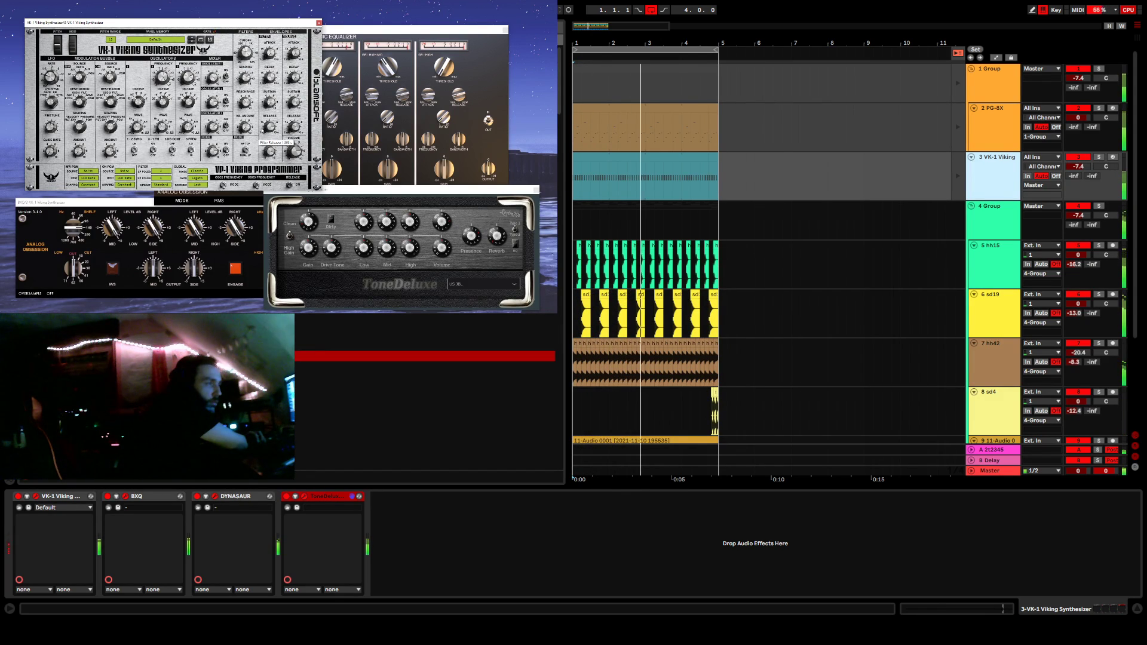
{"action": "left_click_drag", "start_coordinate": [263, 23], "coordinate": [260, 22]}
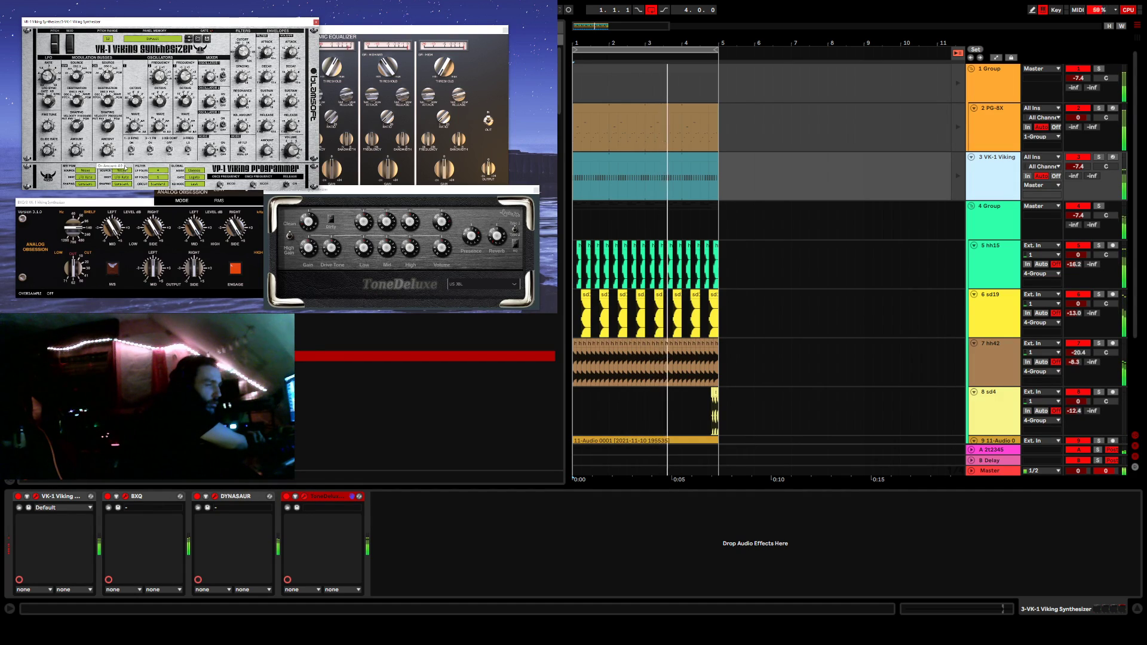
{"action": "left_click_drag", "start_coordinate": [129, 160], "coordinate": [135, 151]}
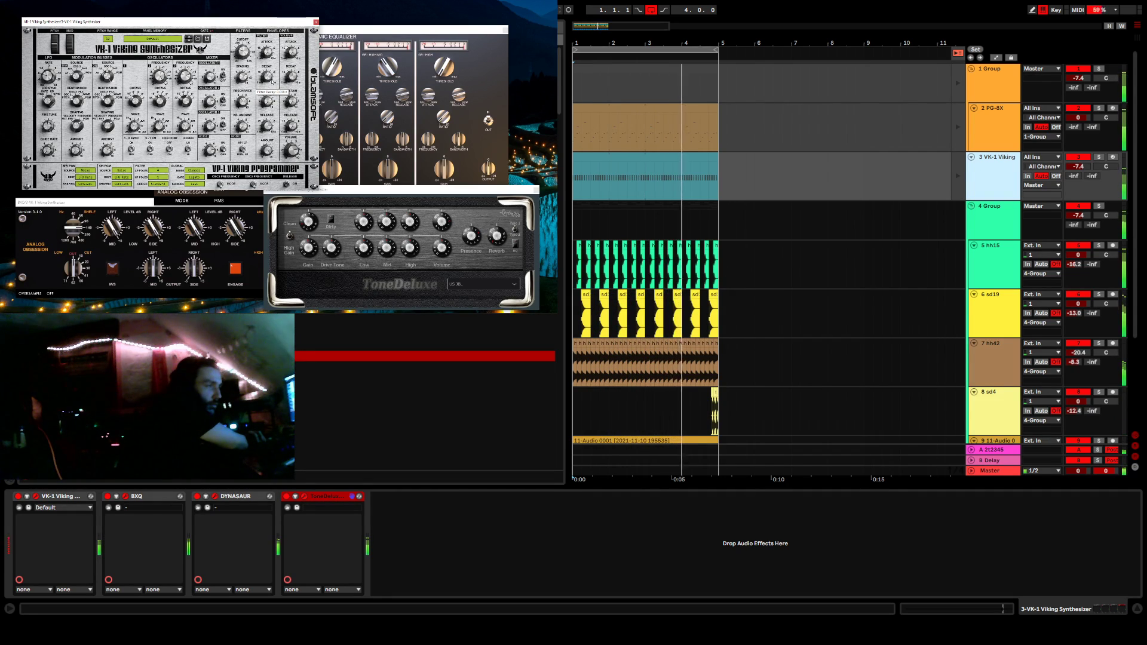
Select the 2 PG-8X track and check its synth's settings page before returning to the aftertouch page.
{"action": "left_click", "coordinate": [996, 134]}
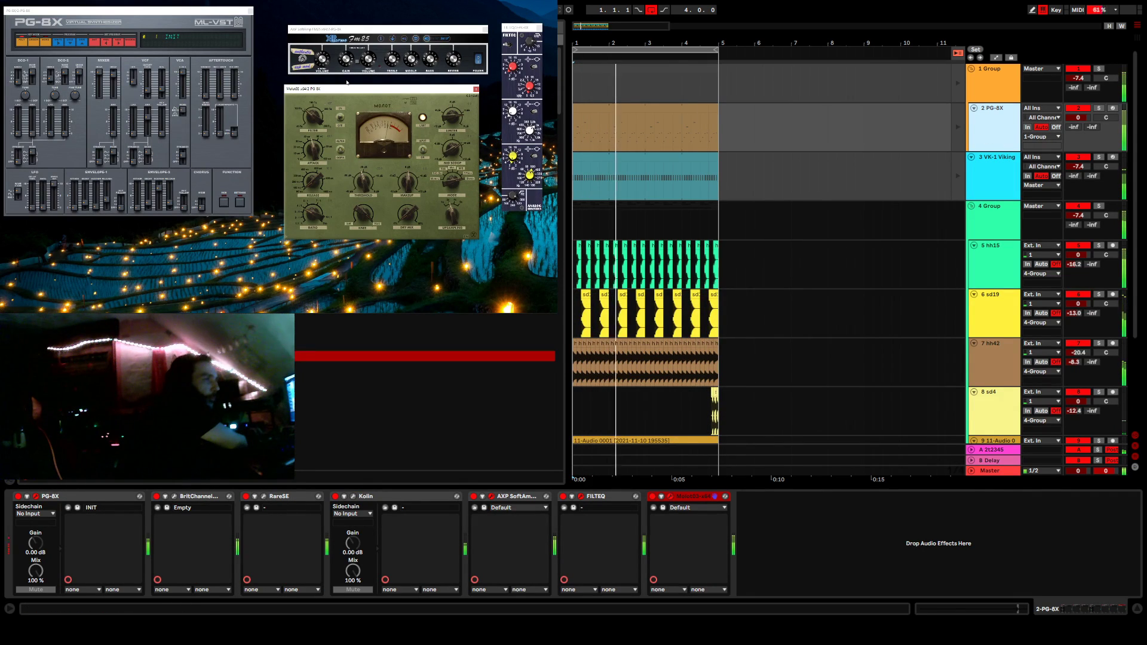
{"action": "left_click", "coordinate": [240, 202]}
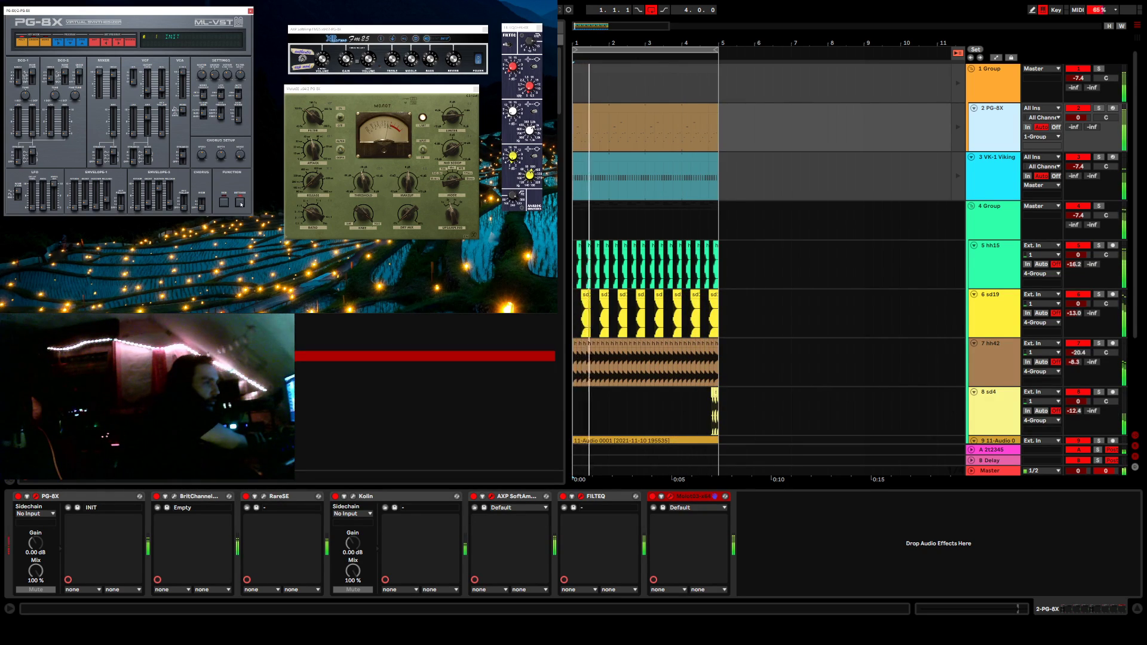
{"action": "left_click", "coordinate": [239, 202]}
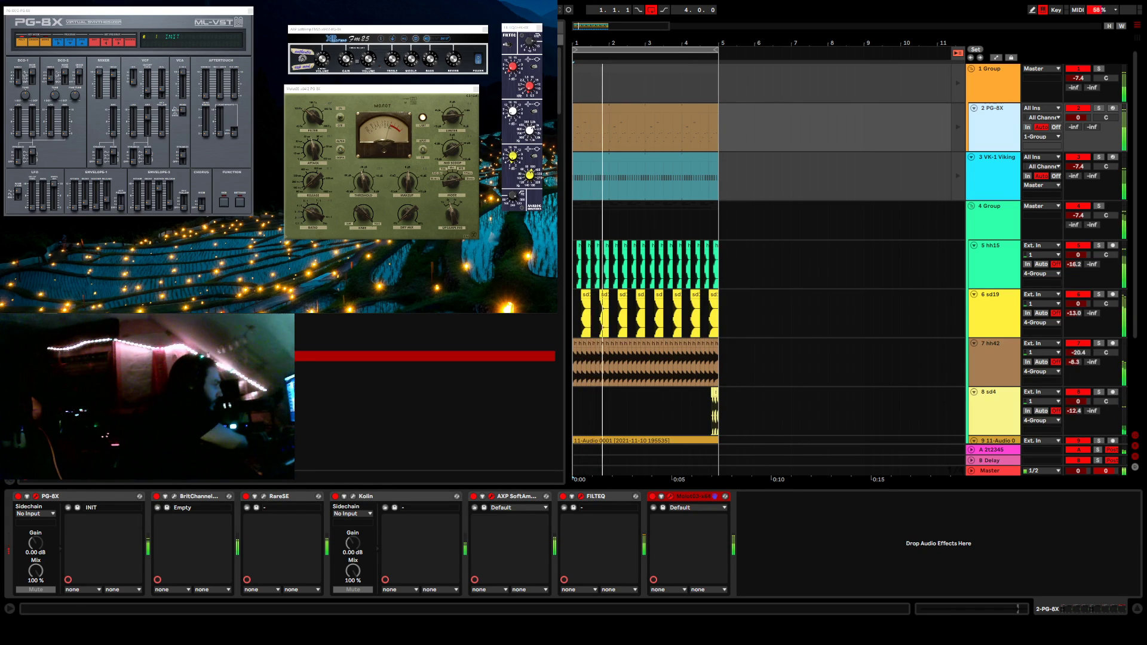
{"action": "left_click", "coordinate": [784, 543]}
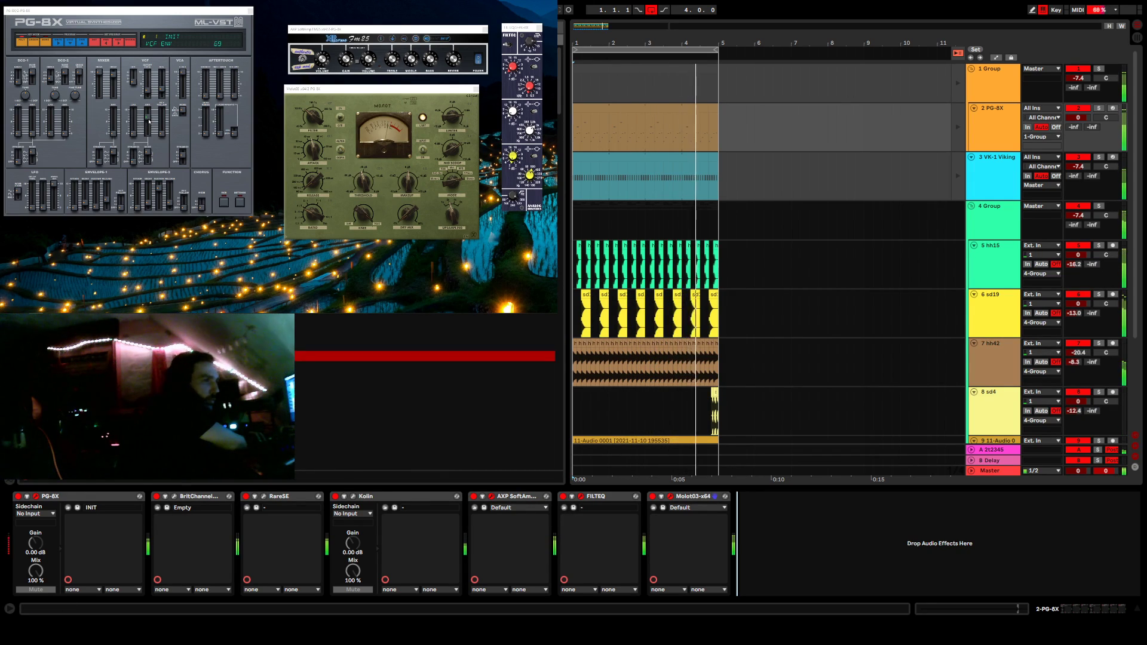
Adjust envelope 1 of the PG-8X, set DCO2's cross modulation to XMOD2, and raise the DCO2 tuning to about 7.
{"action": "left_click", "coordinate": [85, 204]}
{"action": "left_click_drag", "start_coordinate": [68, 200], "coordinate": [89, 199]}
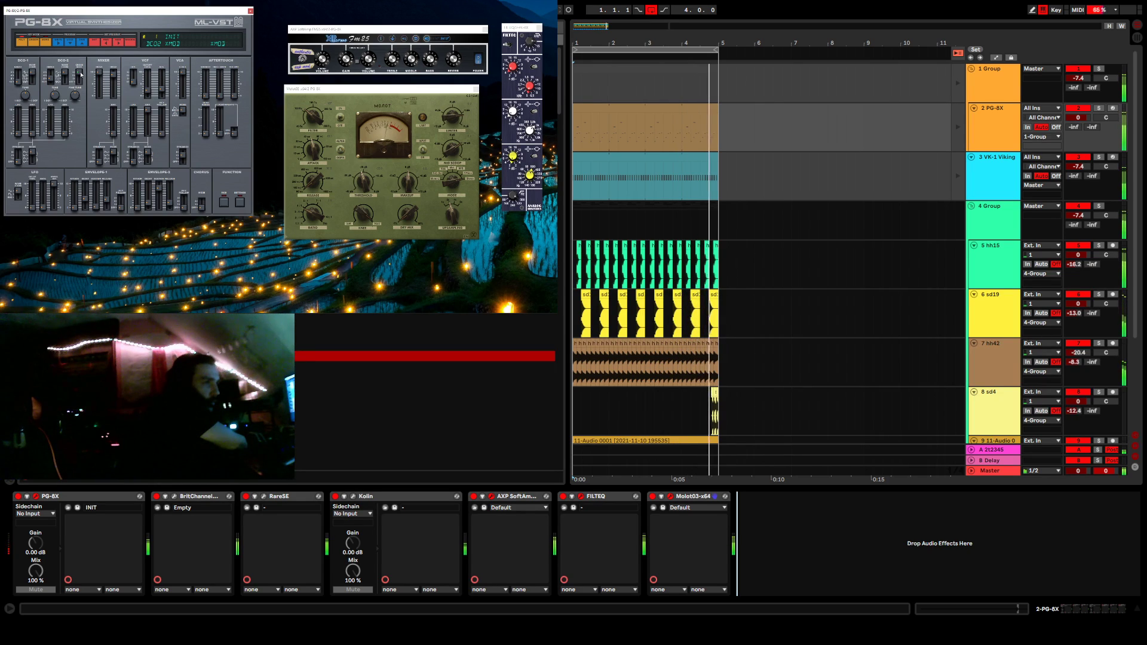
{"action": "left_click_drag", "start_coordinate": [58, 97], "coordinate": [65, 82]}
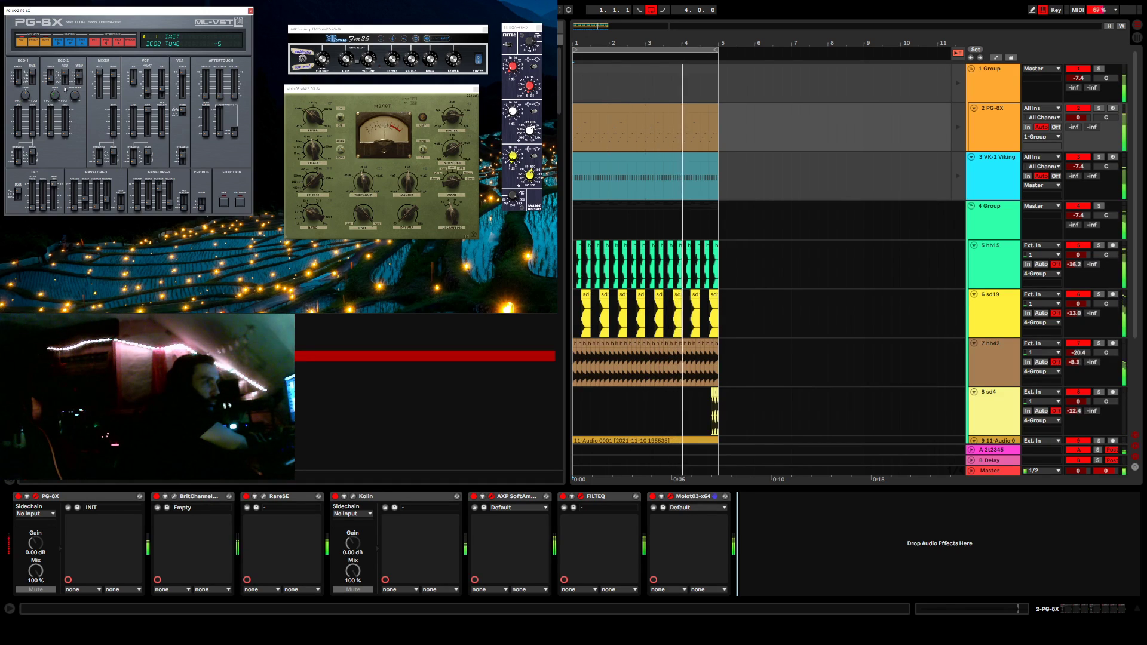
{"action": "left_click", "coordinate": [100, 77]}
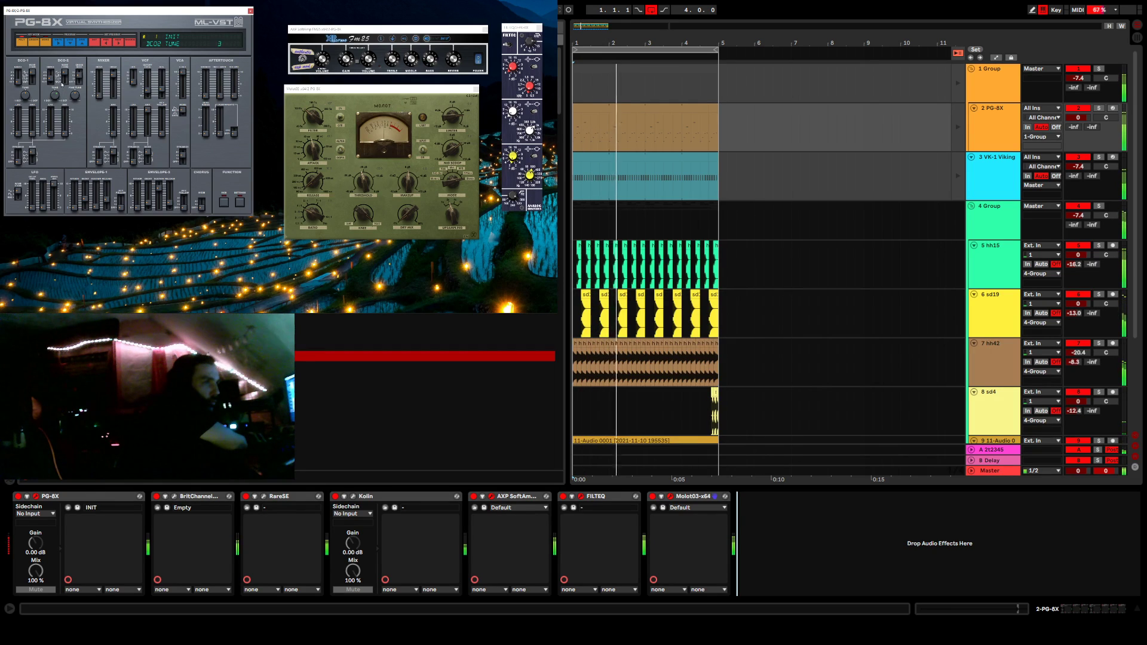
{"action": "mouse_move", "coordinate": [65, 74]}
{"action": "left_mouse_down"}
{"action": "mouse_move", "coordinate": [65, 88]}
{"action": "mouse_move", "coordinate": [64, 76]}
{"action": "left_mouse_up"}
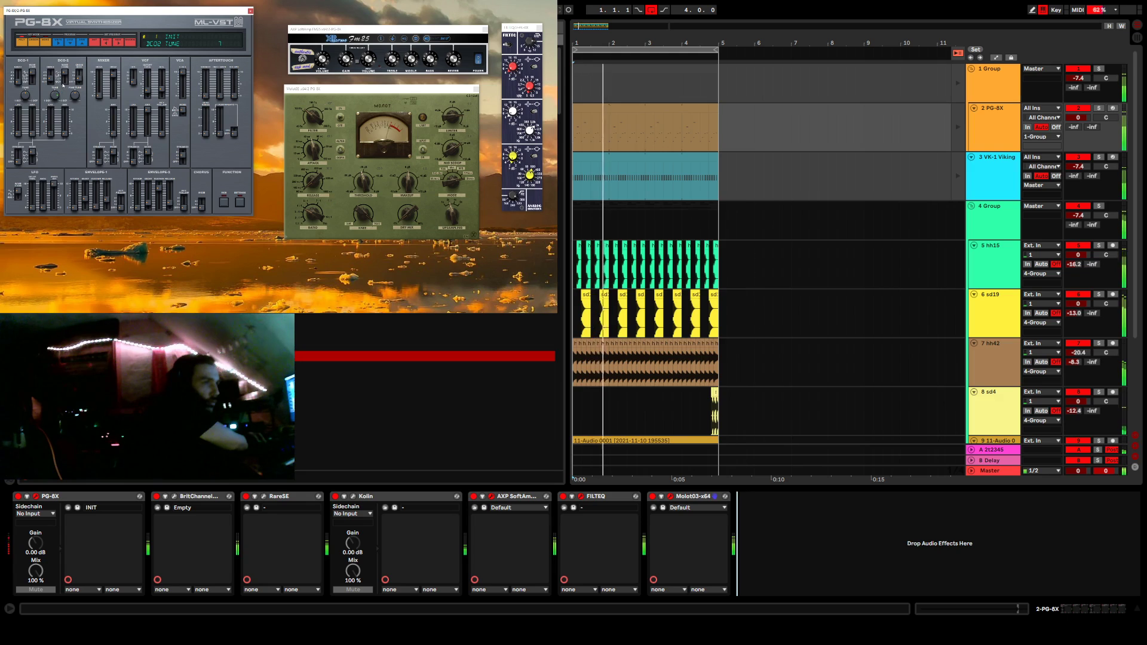
{"action": "left_click_drag", "start_coordinate": [63, 89], "coordinate": [66, 90]}
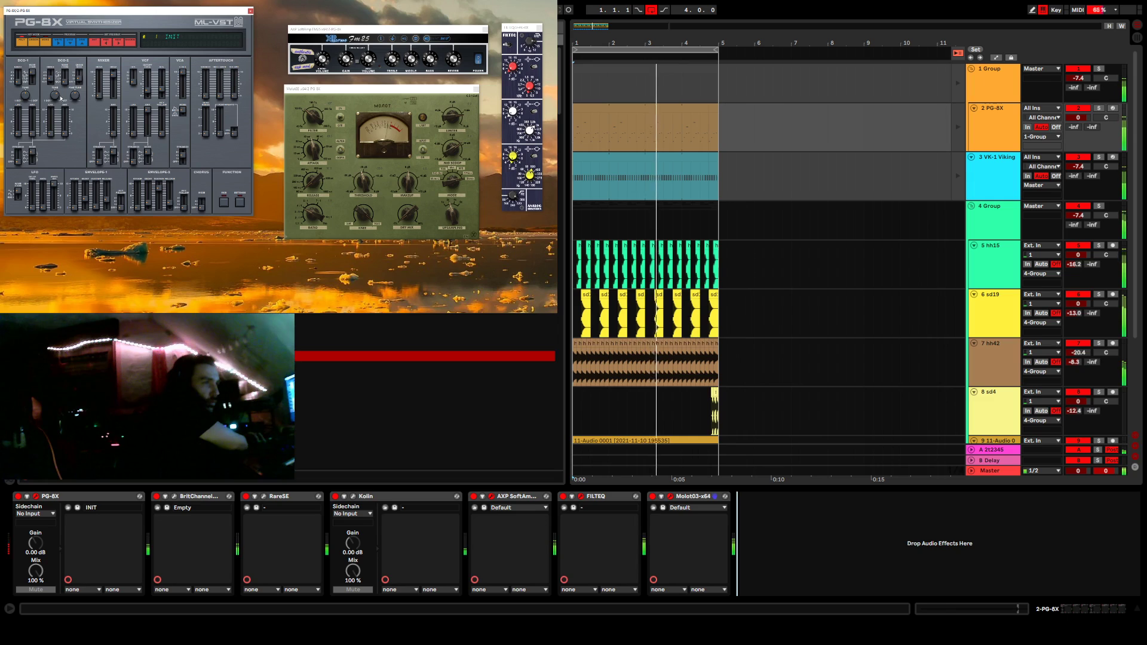
Set DCO2's envelope modulation to 0 and envelope 1's decay to about 30 in the PG-8X.
{"action": "left_click_drag", "start_coordinate": [64, 125], "coordinate": [63, 103]}
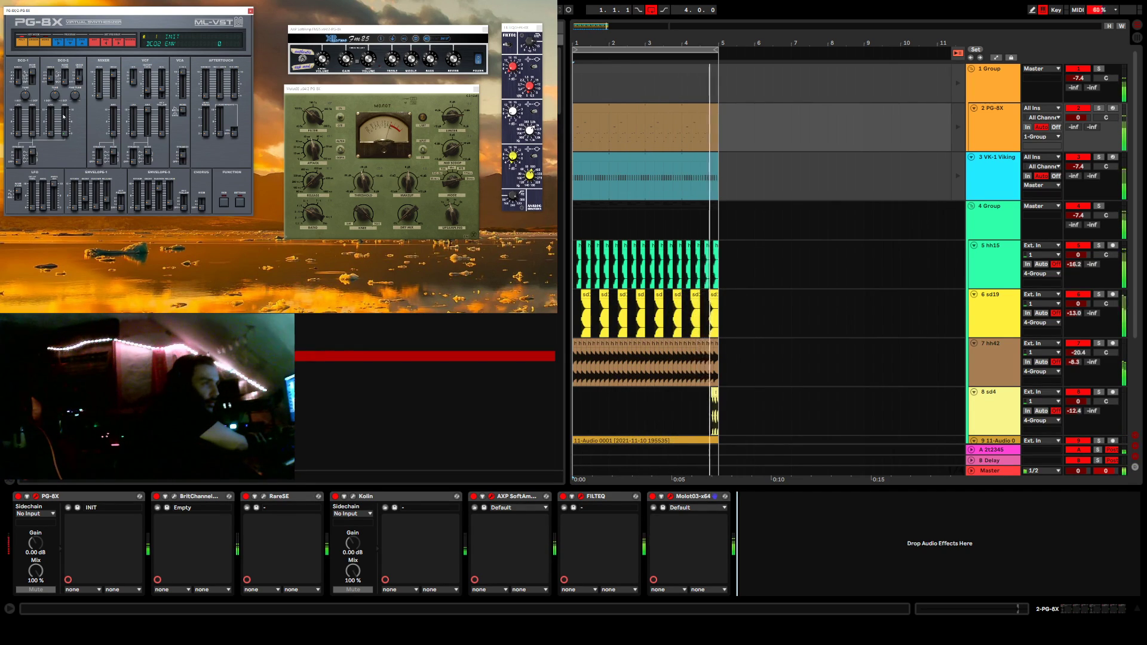
{"action": "left_click_drag", "start_coordinate": [85, 196], "coordinate": [85, 203]}
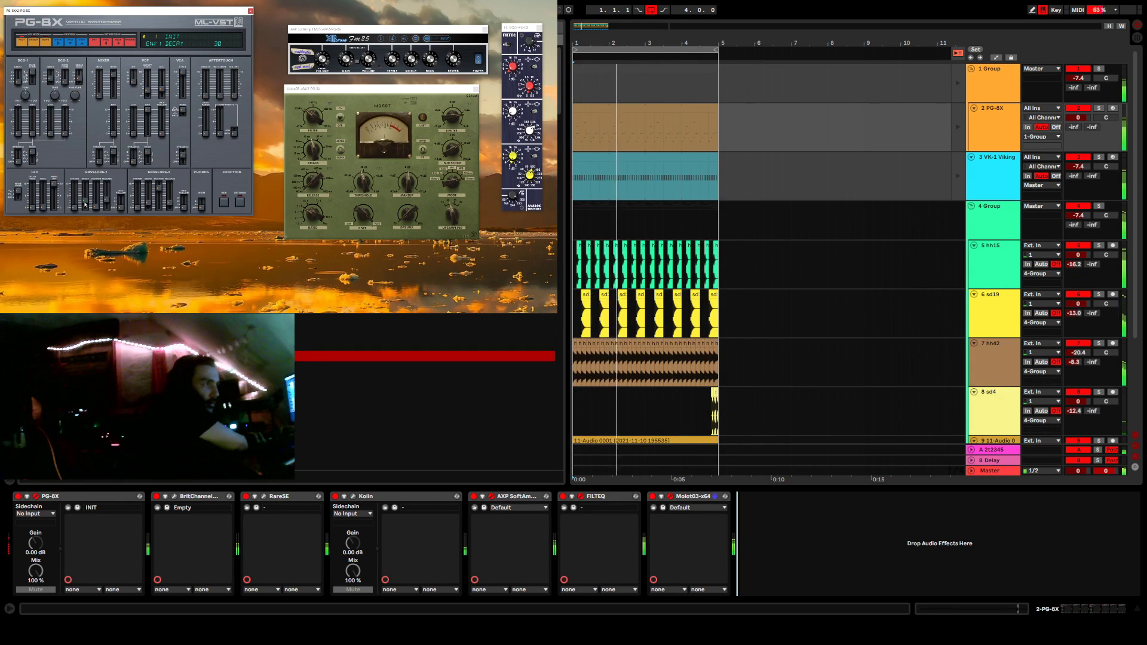
{"action": "left_click_drag", "start_coordinate": [85, 204], "coordinate": [85, 204]}
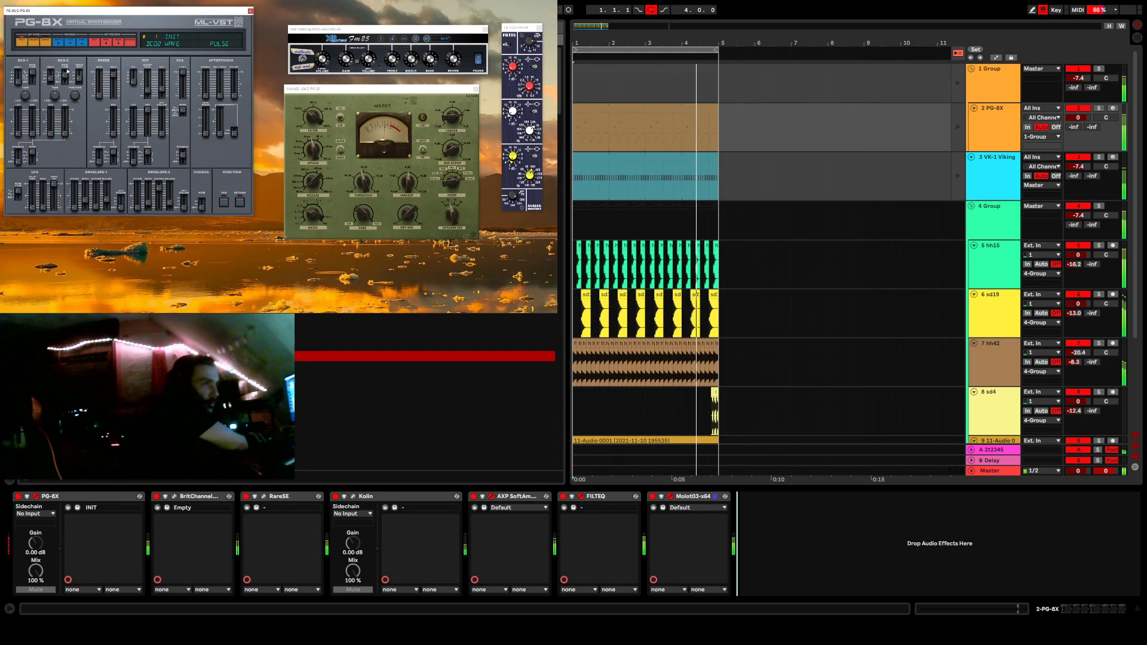
Adjust DCO2's cross modulation and tuning, then rework DCO1's tuning and modulation sliders in the PG-8X.
{"action": "left_click_drag", "start_coordinate": [81, 77], "coordinate": [82, 71]}
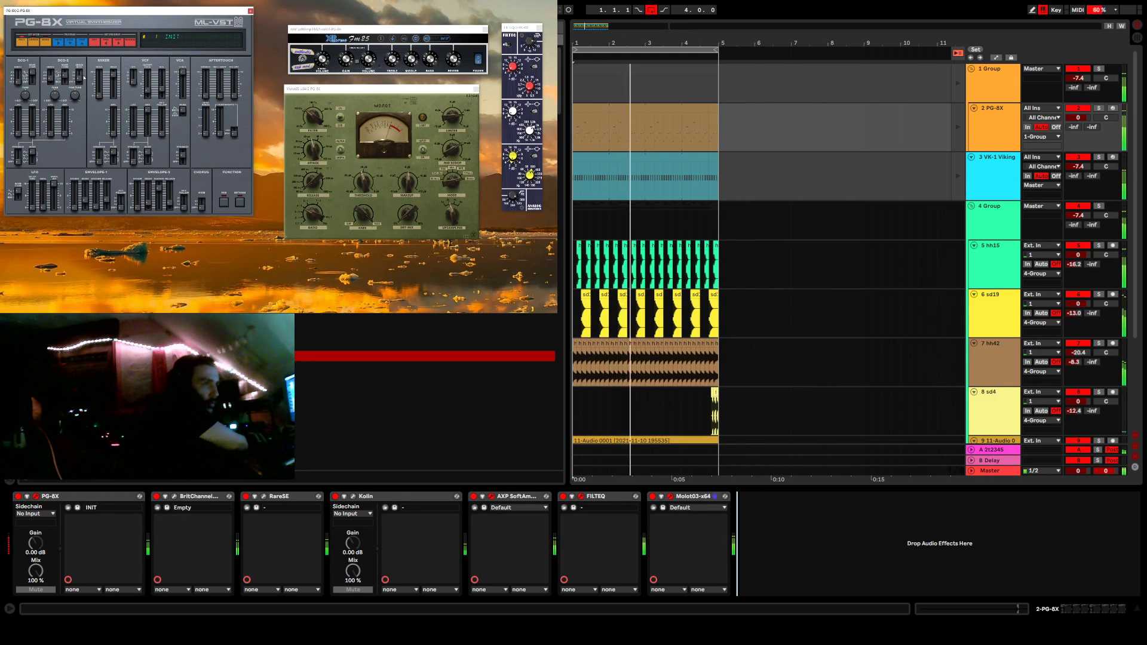
{"action": "left_click", "coordinate": [100, 83]}
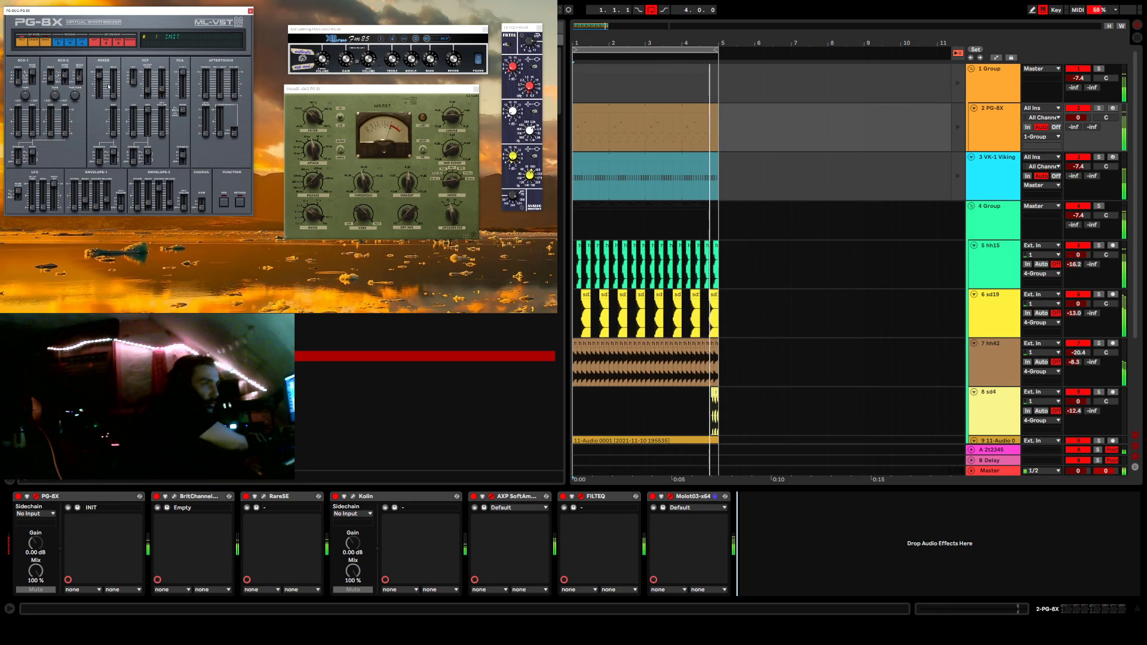
{"action": "left_click_drag", "start_coordinate": [58, 80], "coordinate": [64, 102]}
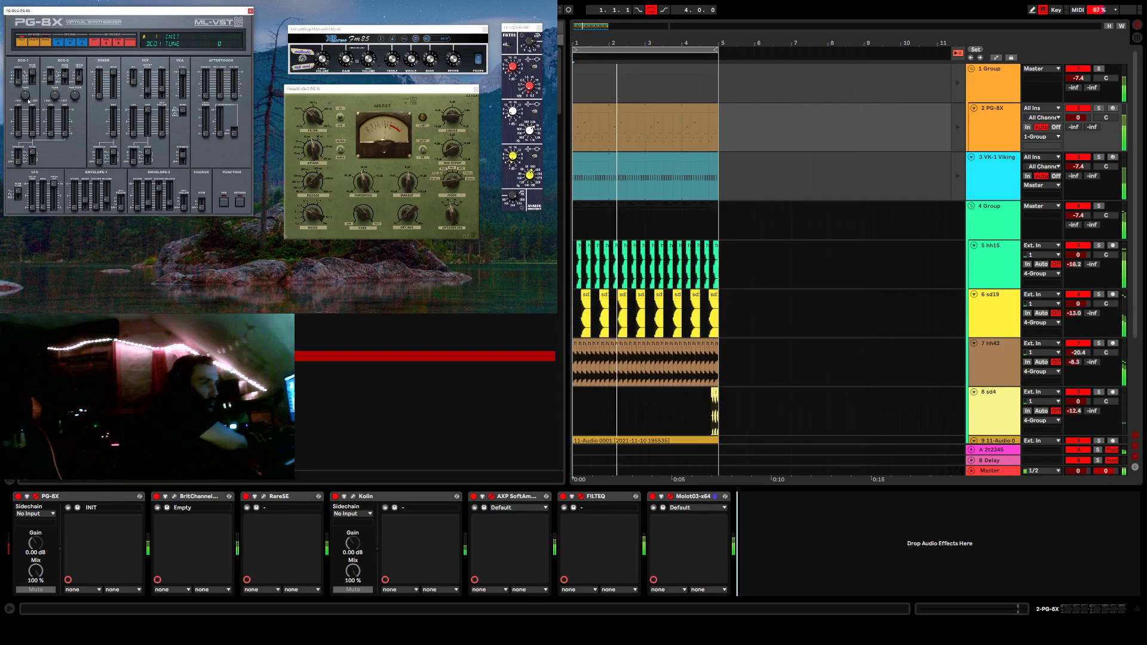
{"action": "left_click_drag", "start_coordinate": [33, 86], "coordinate": [41, 120]}
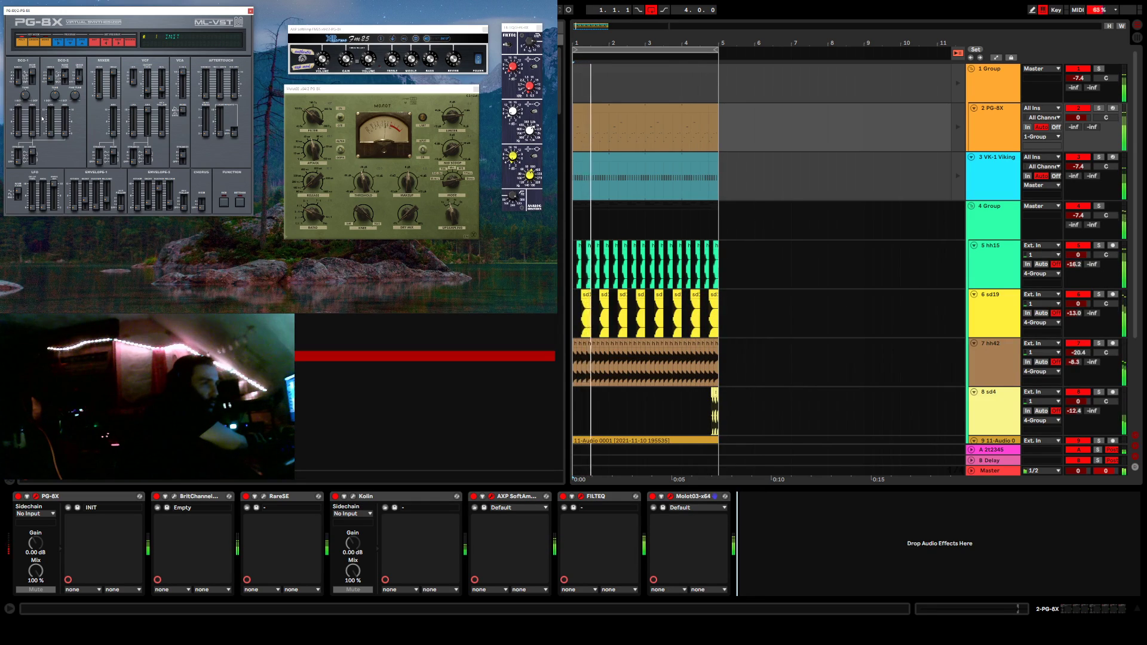
{"action": "left_click_drag", "start_coordinate": [42, 118], "coordinate": [34, 93]}
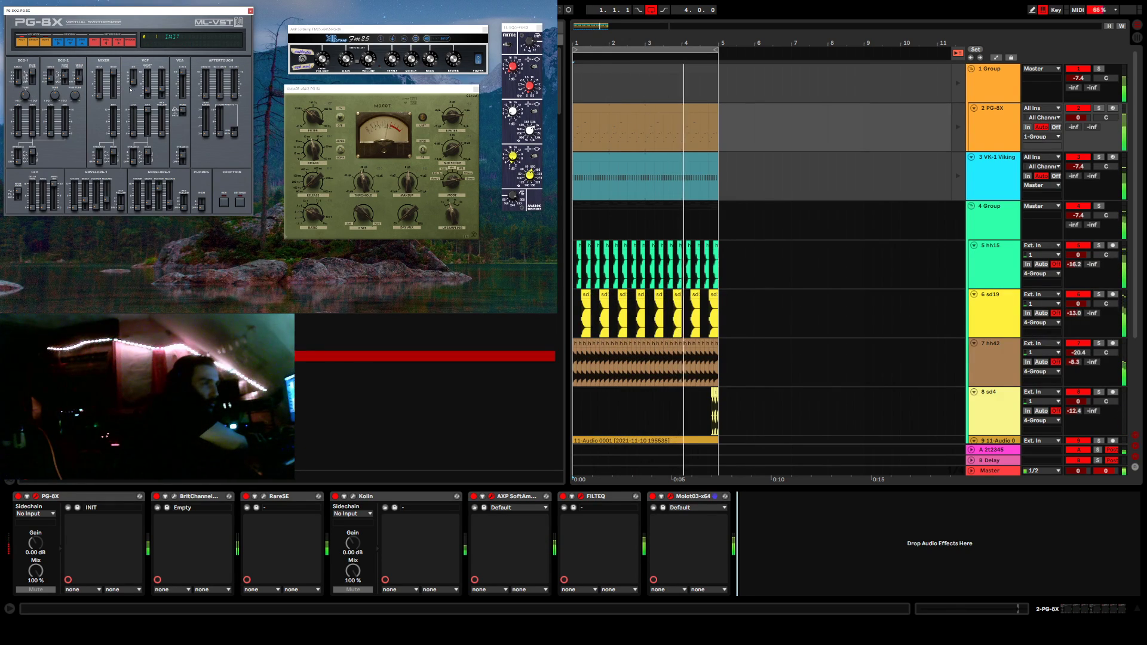
Adjust the PG-8X's VCF envelope amount and chorus, and set the high-pass filter frequency to 3.
{"action": "left_click", "coordinate": [162, 89]}
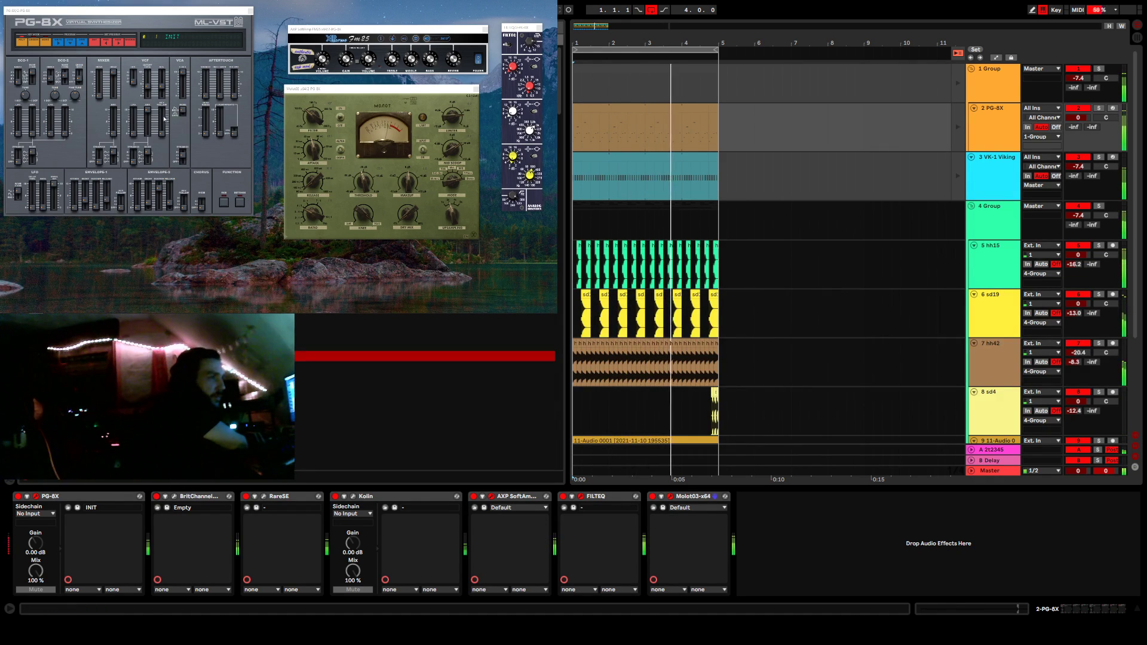
{"action": "left_click_drag", "start_coordinate": [147, 112], "coordinate": [147, 129]}
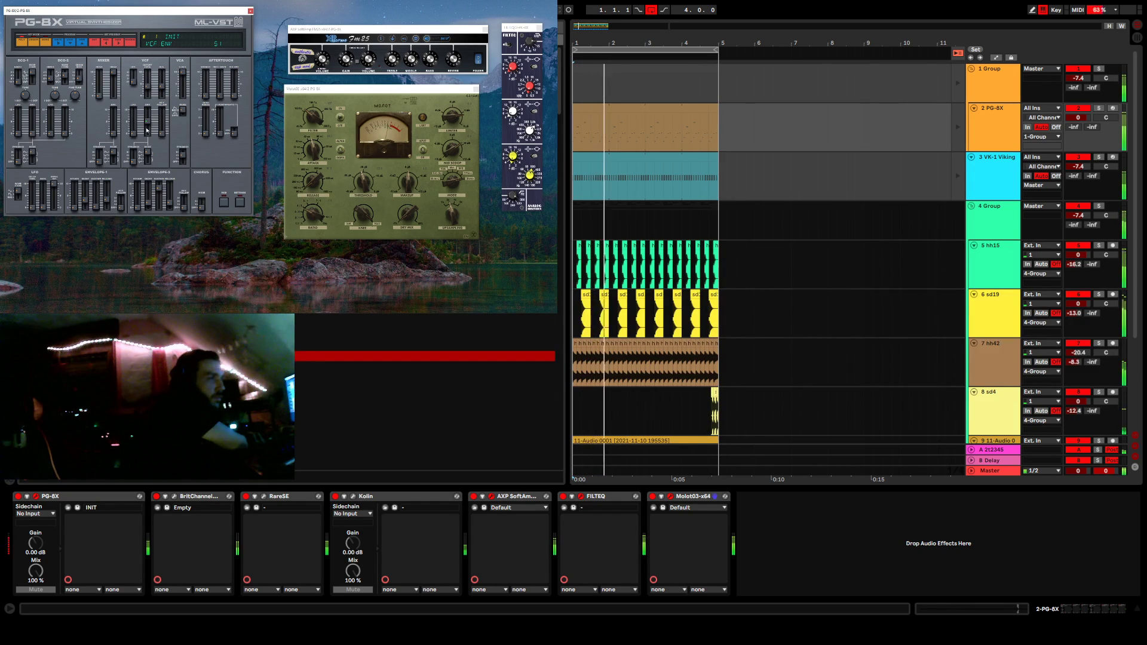
{"action": "left_click_drag", "start_coordinate": [134, 80], "coordinate": [135, 75]}
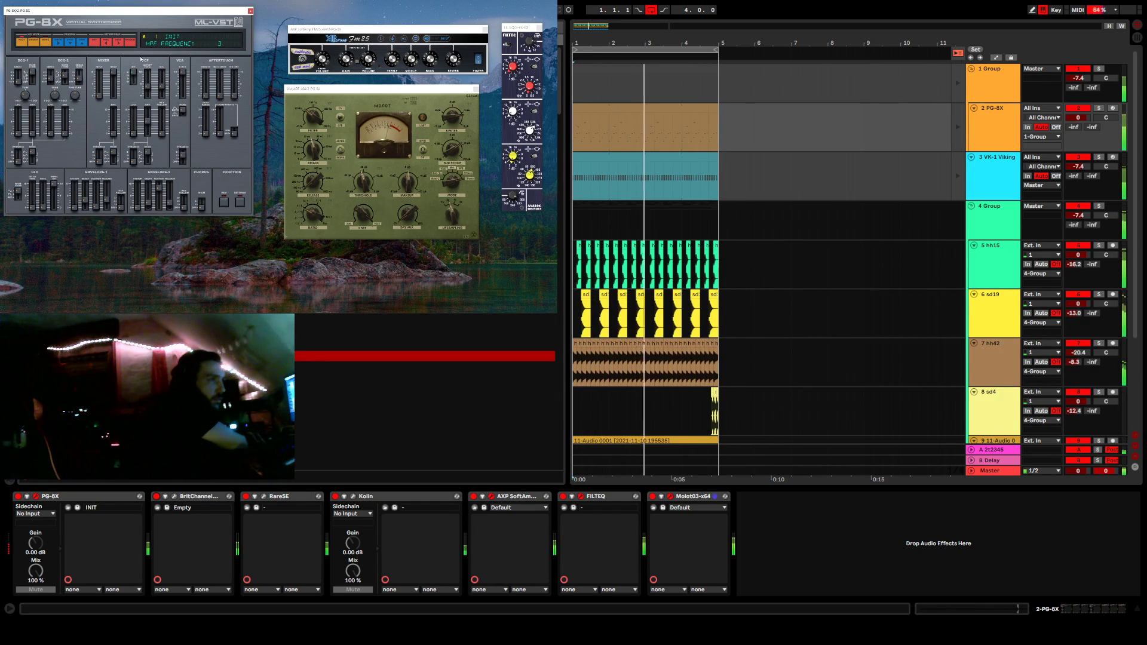
{"action": "left_click", "coordinate": [202, 197]}
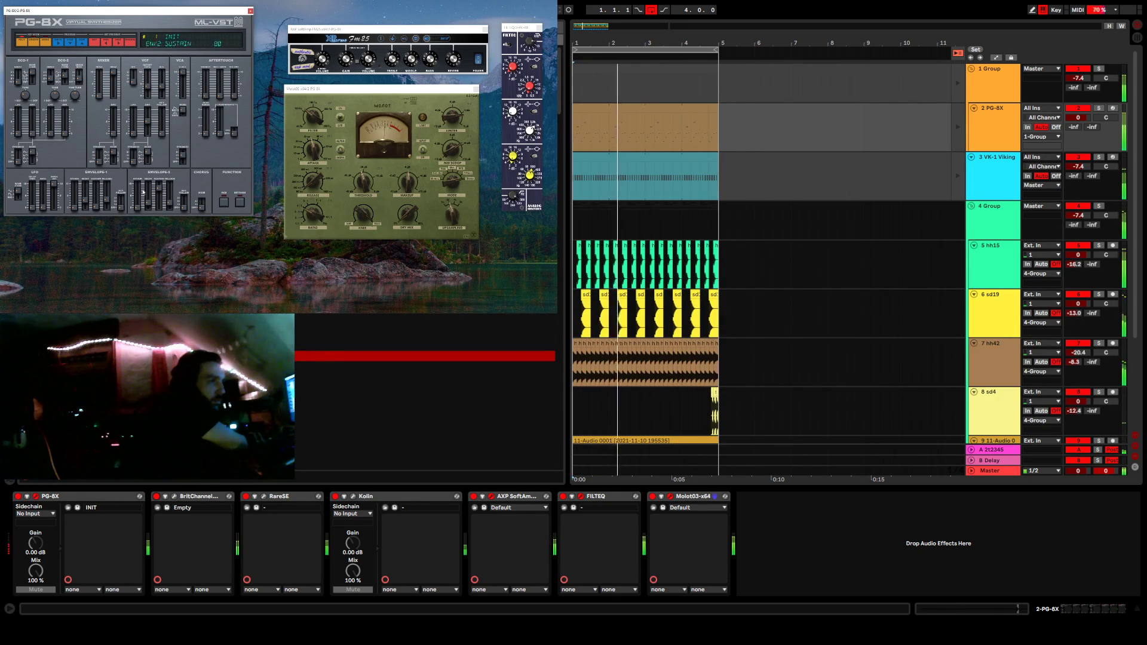
Set envelope 2's sustain to 36 in the PG-8X, and refine envelope 1's decay and the VCF frequency.
{"action": "mouse_move", "coordinate": [160, 191]}
{"action": "mouse_move", "coordinate": [160, 191]}
{"action": "left_mouse_down"}
{"action": "mouse_move", "coordinate": [161, 211]}
{"action": "mouse_move", "coordinate": [162, 198]}
{"action": "left_mouse_up"}
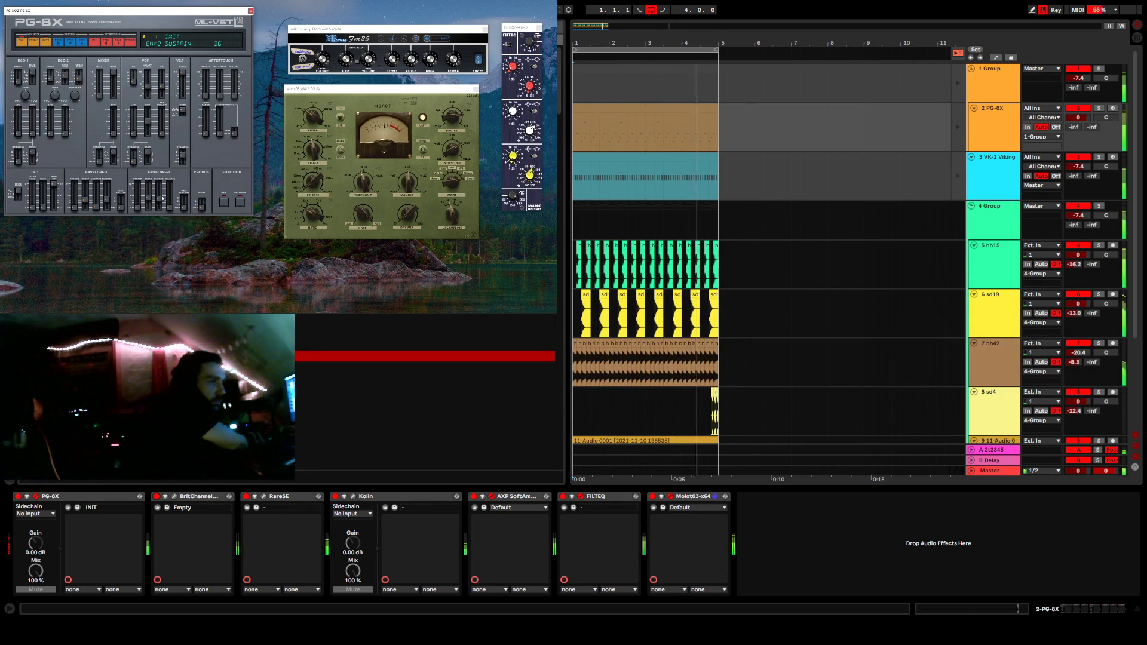
{"action": "mouse_move", "coordinate": [149, 198]}
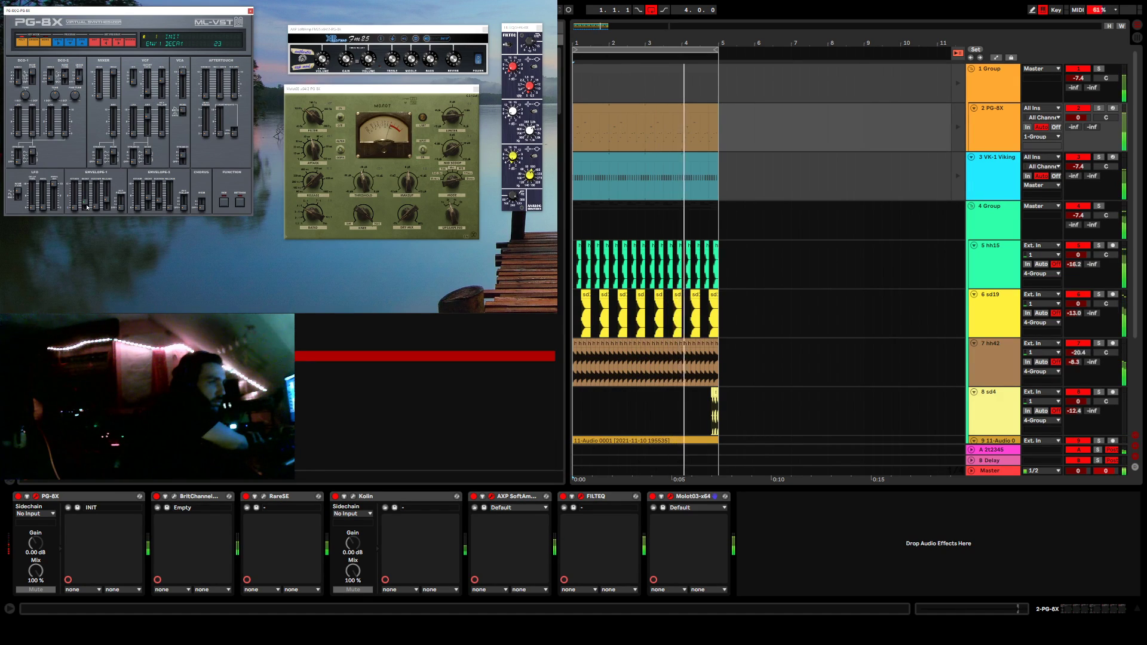
{"action": "left_click_drag", "start_coordinate": [87, 207], "coordinate": [89, 205]}
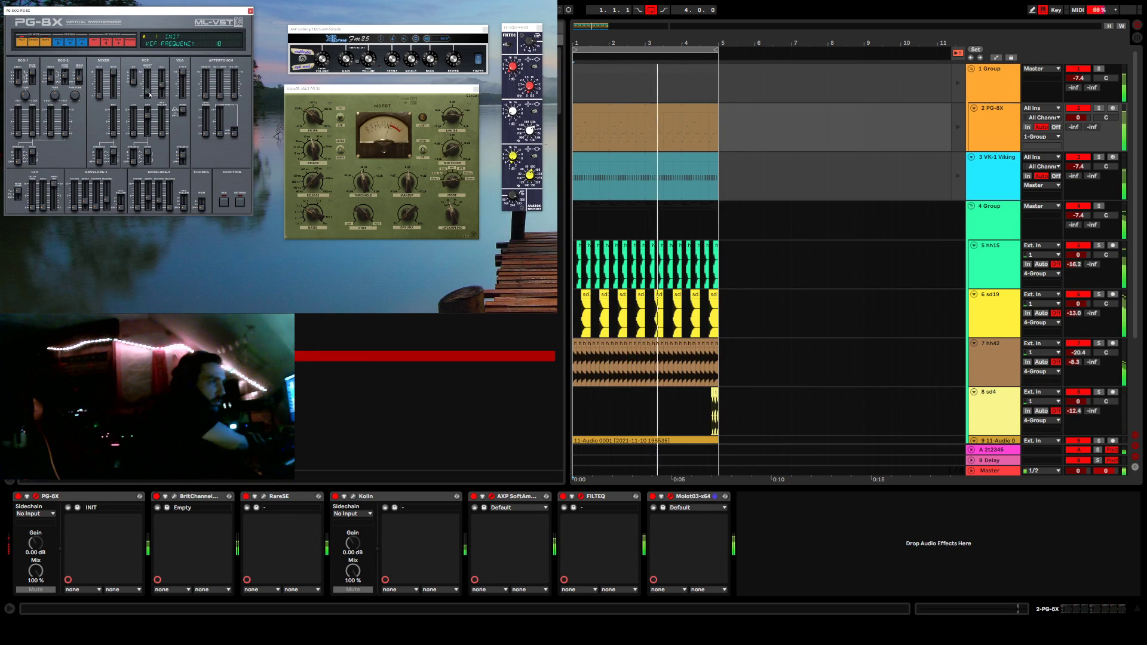
{"action": "left_click_drag", "start_coordinate": [151, 92], "coordinate": [148, 95]}
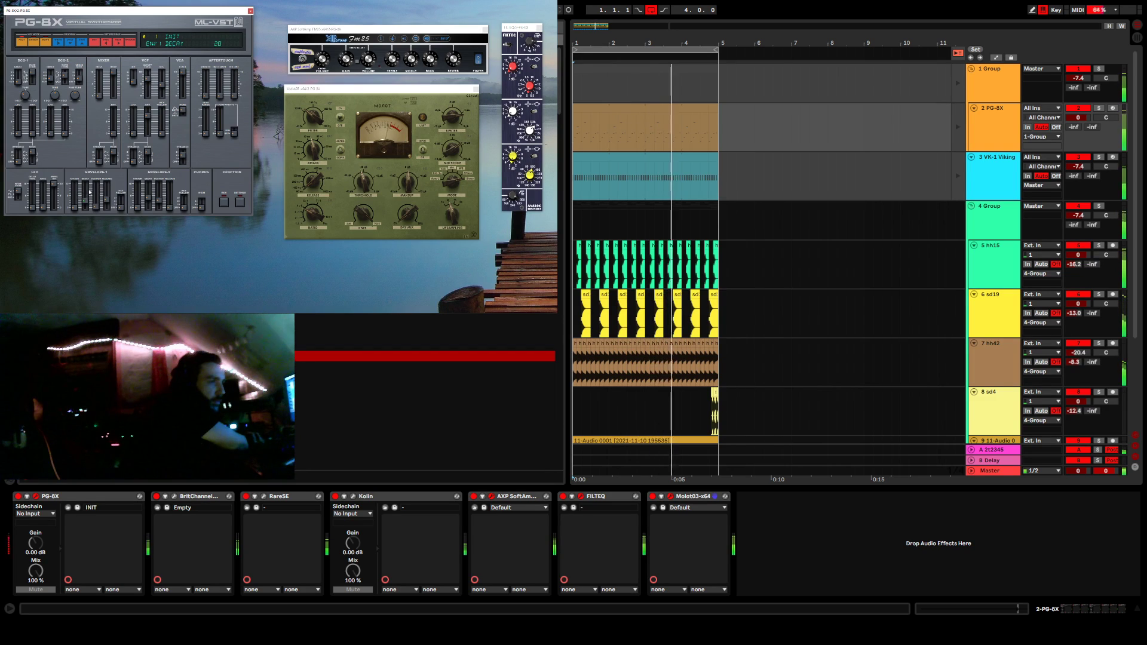
{"action": "left_click_drag", "start_coordinate": [169, 210], "coordinate": [172, 193]}
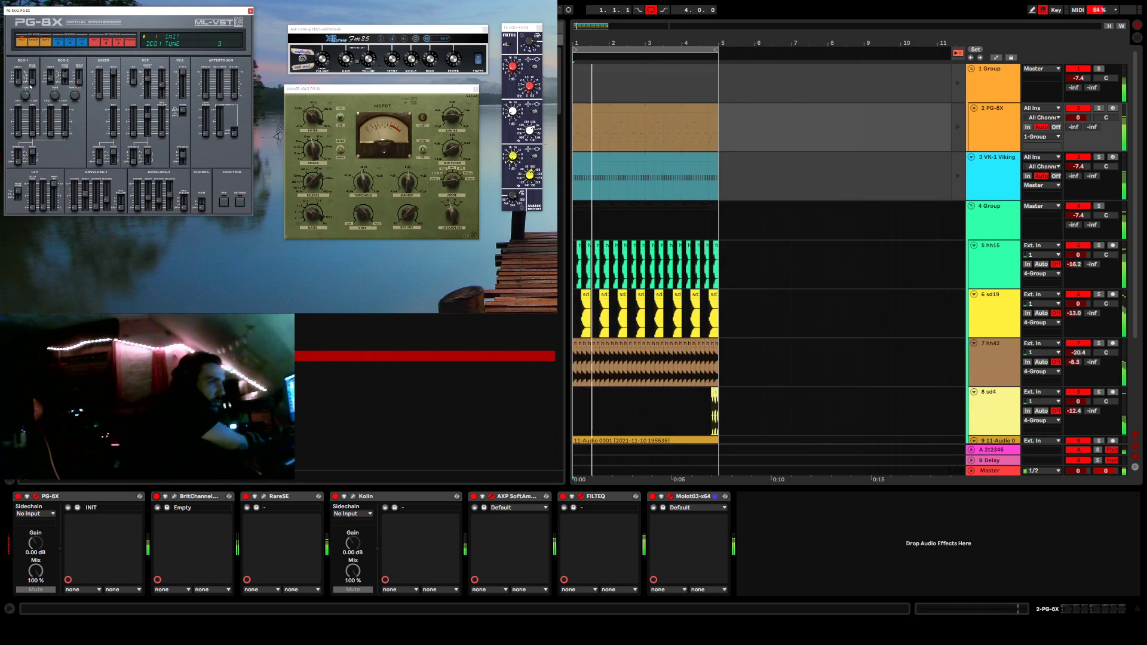
Switch DCO2's cross modulation through OFF and SYNC1, adjust the oscillator mixer levels, and set DCO2's wave to saw.
{"action": "left_click_drag", "start_coordinate": [80, 85], "coordinate": [82, 90]}
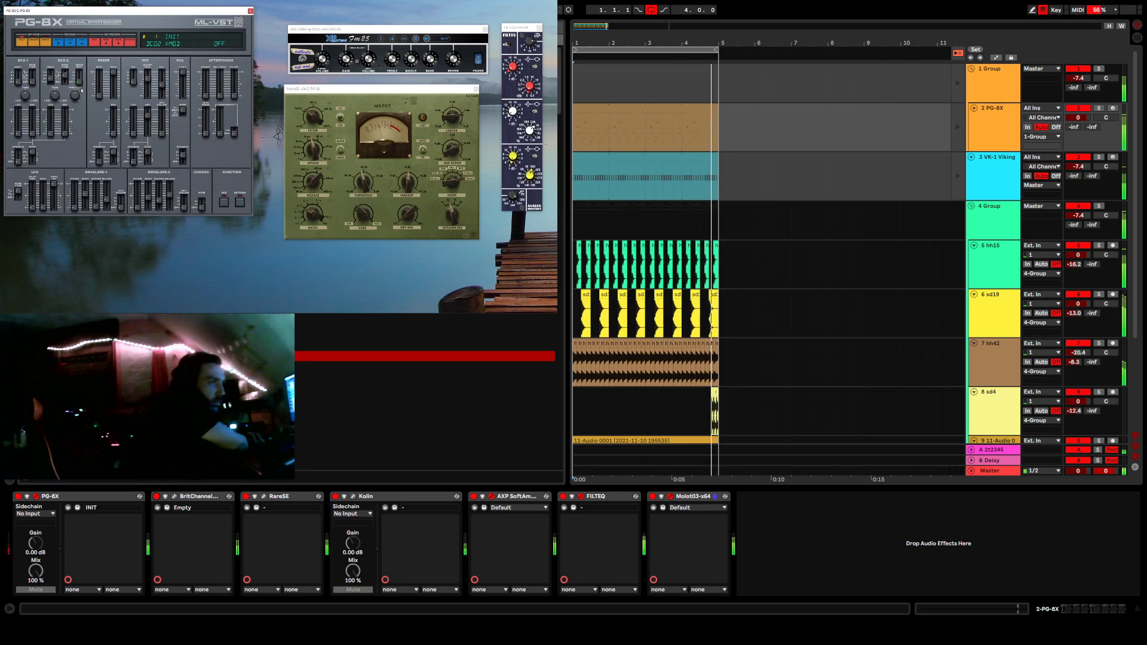
{"action": "left_click_drag", "start_coordinate": [82, 90], "coordinate": [83, 84]}
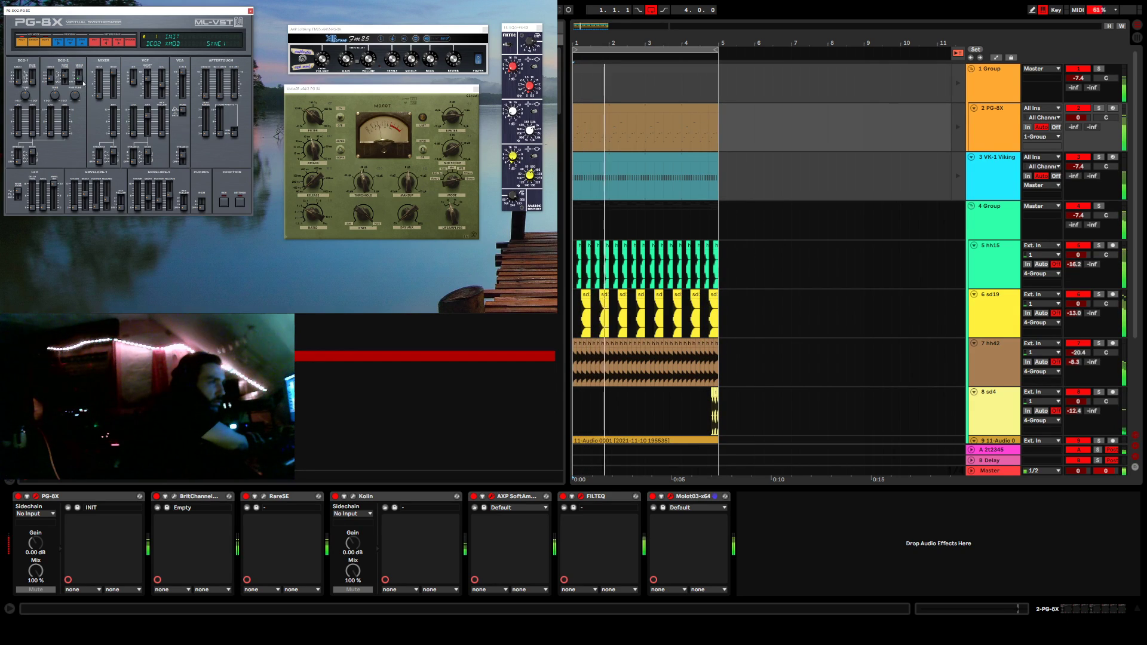
{"action": "left_click_drag", "start_coordinate": [82, 84], "coordinate": [81, 82]}
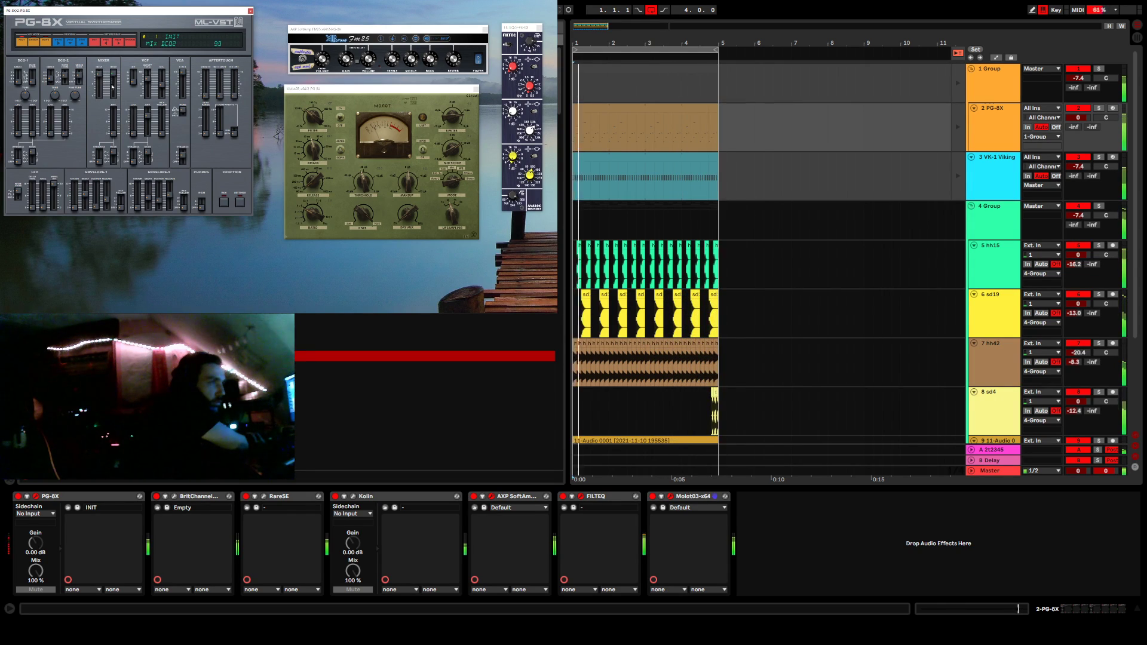
{"action": "left_click_drag", "start_coordinate": [99, 75], "coordinate": [102, 116]}
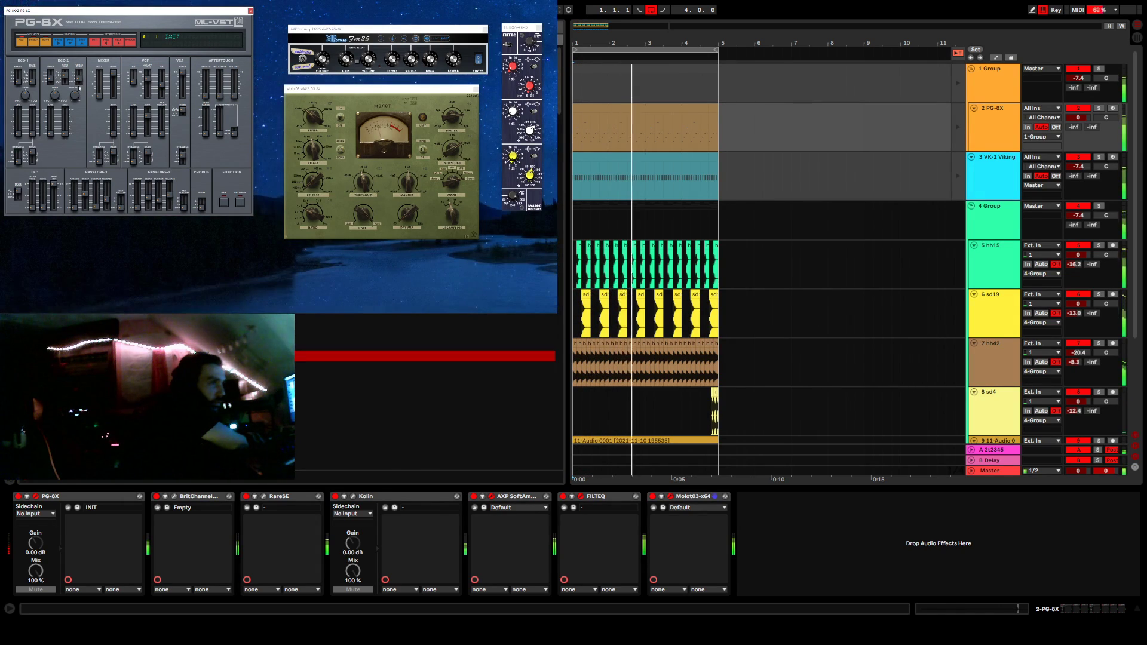
{"action": "left_click_drag", "start_coordinate": [68, 67], "coordinate": [73, 76]}
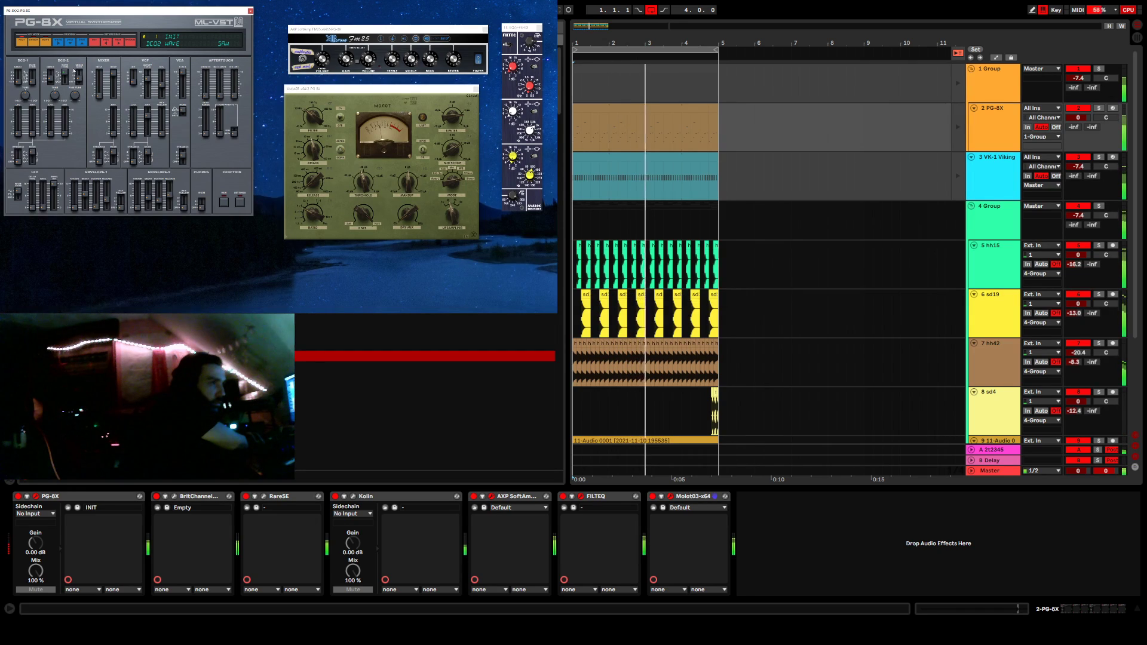
Adjust DCO2's tuning and envelope 2's sustain, and raise the first oscillator's mixer level in the PG-8X.
{"action": "left_click_drag", "start_coordinate": [74, 72], "coordinate": [73, 78]}
{"action": "mouse_move", "coordinate": [170, 196]}
{"action": "left_mouse_down"}
{"action": "mouse_move", "coordinate": [171, 219]}
{"action": "mouse_move", "coordinate": [171, 195]}
{"action": "left_mouse_up"}
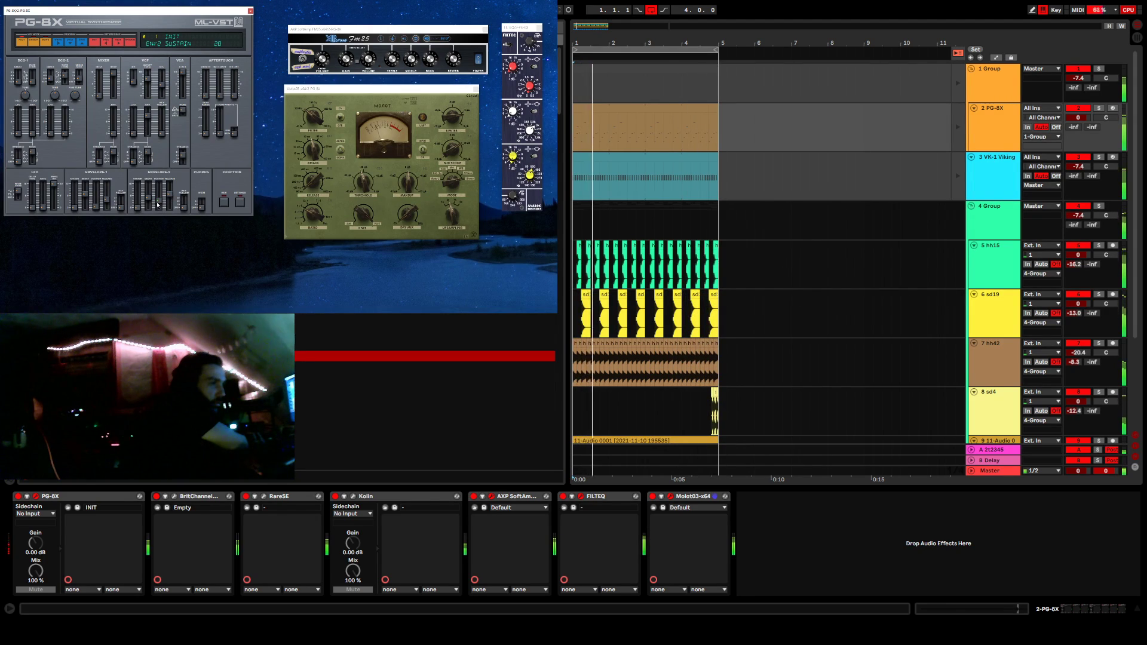
{"action": "left_click_drag", "start_coordinate": [100, 95], "coordinate": [100, 73]}
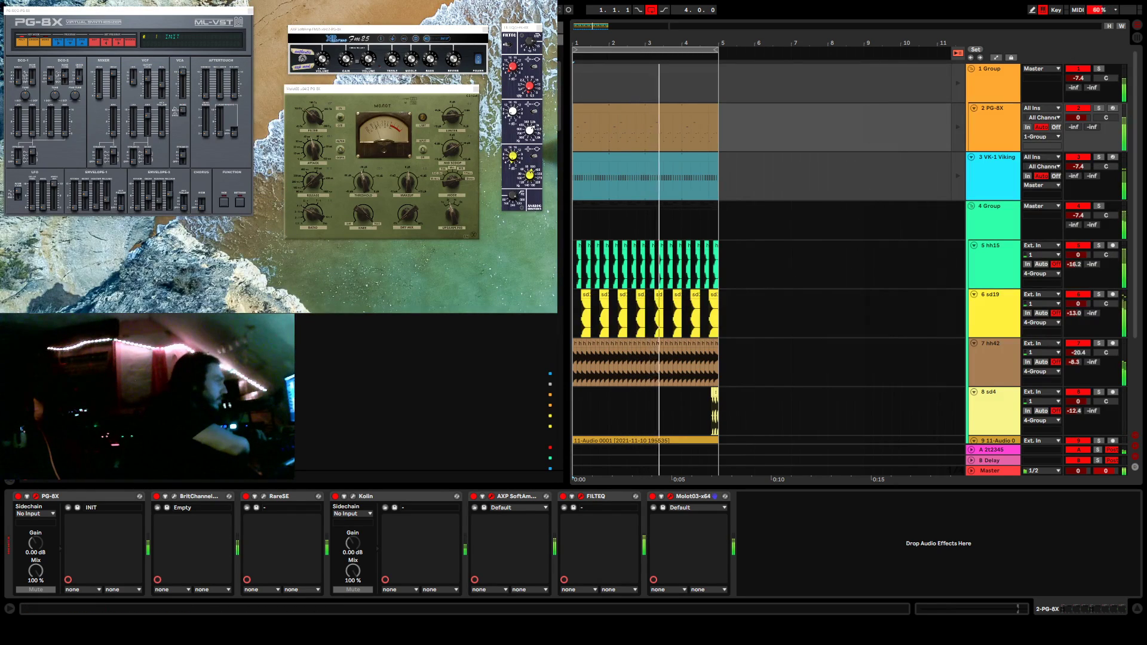
Rework the PG-8X's VCF section, adjusting the envelope amount together with the filter frequency and resonance.
{"action": "left_click", "coordinate": [145, 133]}
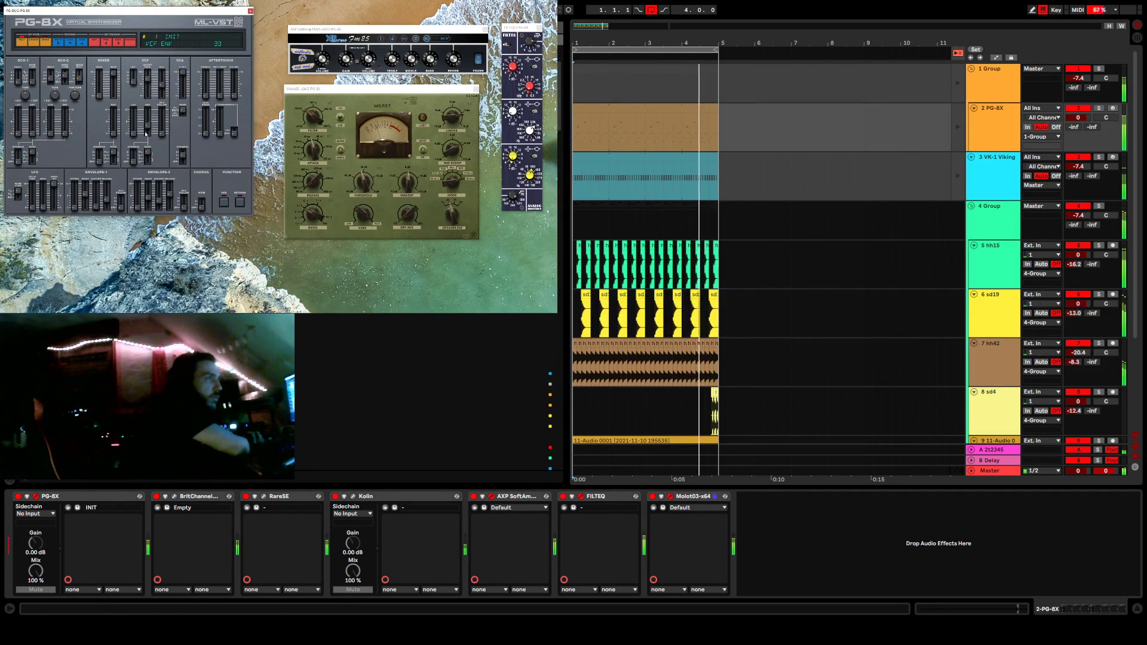
{"action": "left_click_drag", "start_coordinate": [145, 141], "coordinate": [144, 146]}
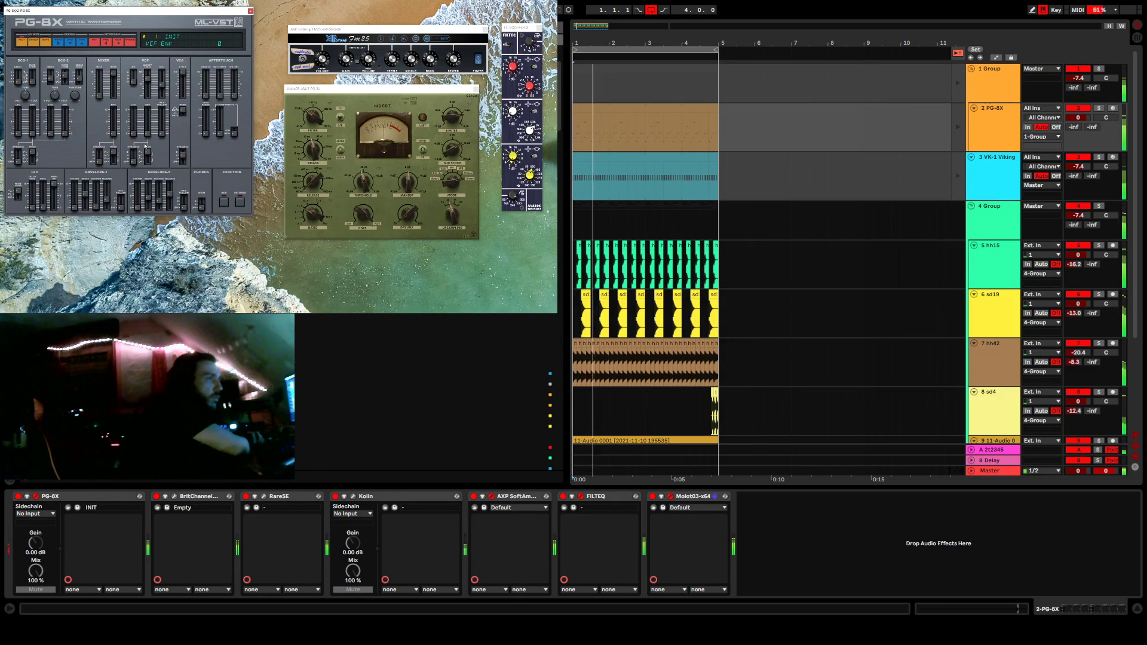
{"action": "left_click", "coordinate": [152, 85]}
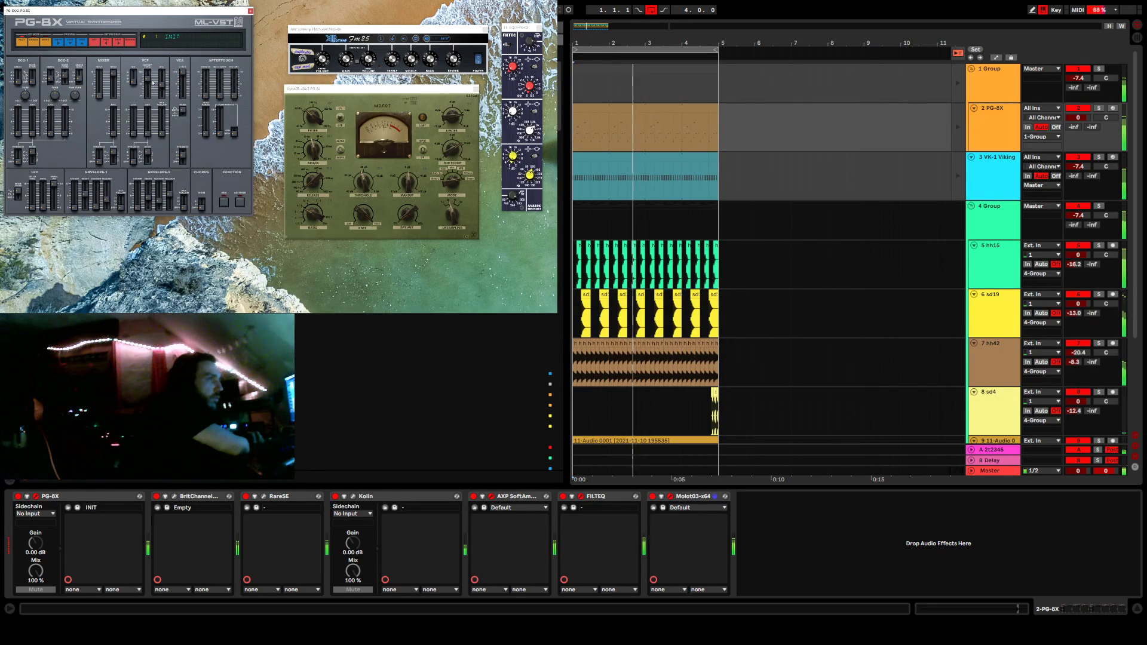
{"action": "mouse_move", "coordinate": [148, 81]}
{"action": "left_mouse_down"}
{"action": "mouse_move", "coordinate": [148, 91]}
{"action": "mouse_move", "coordinate": [152, 81]}
{"action": "left_mouse_up"}
{"action": "left_click", "coordinate": [149, 134]}
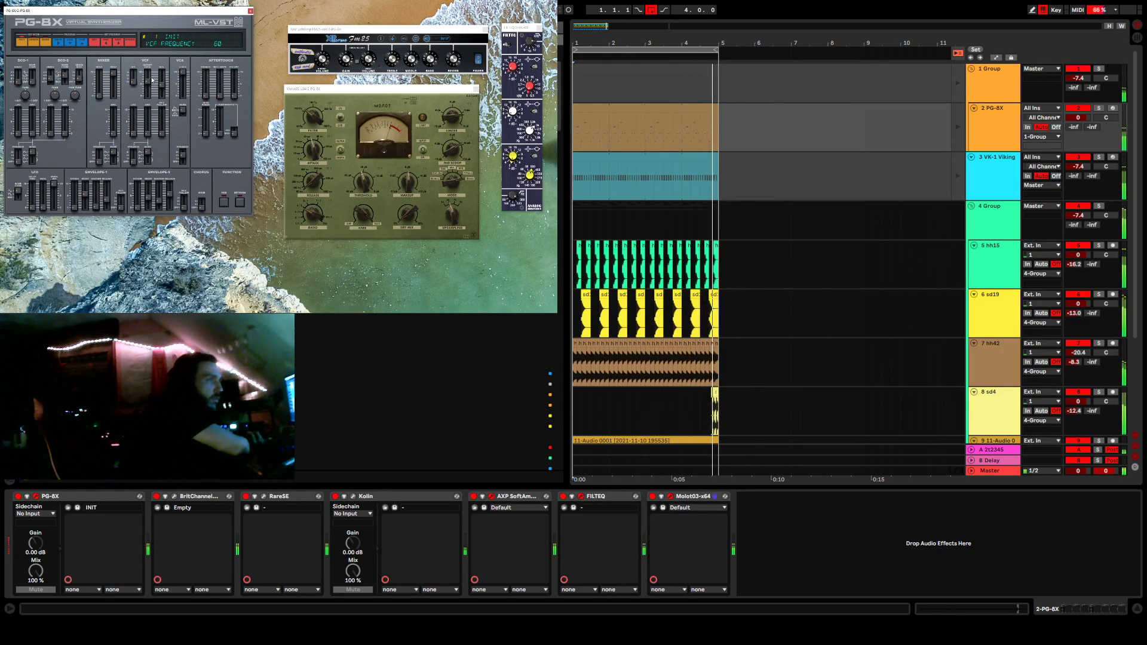
{"action": "left_click", "coordinate": [147, 134]}
{"action": "left_click_drag", "start_coordinate": [149, 133], "coordinate": [148, 130]}
{"action": "left_click_drag", "start_coordinate": [149, 85], "coordinate": [150, 86]}
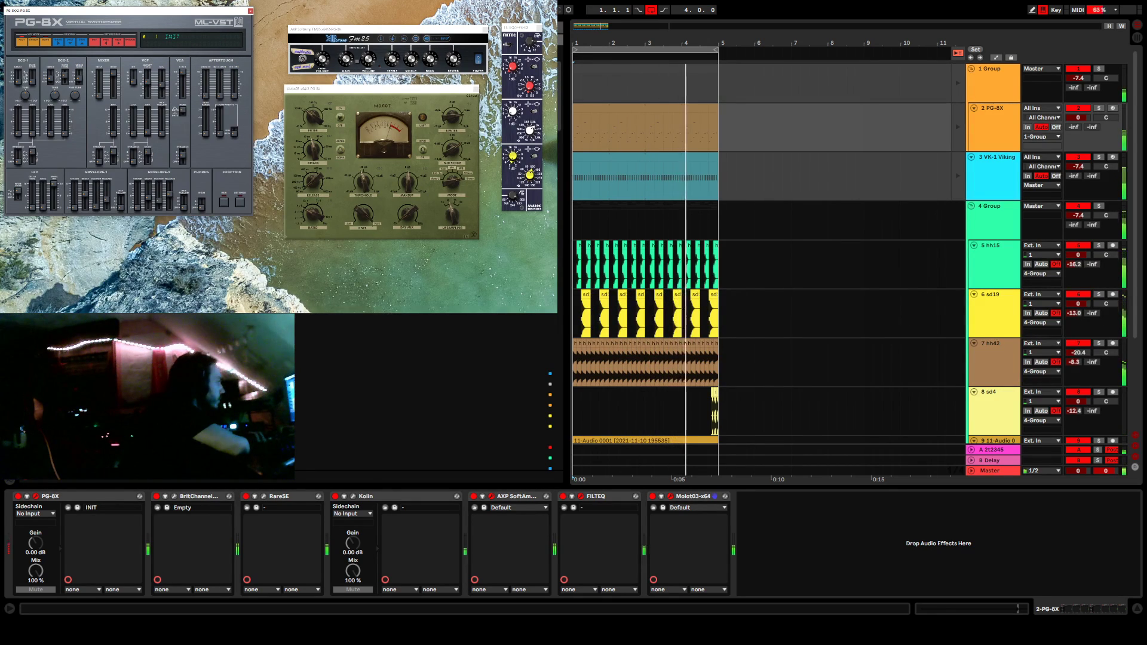
Adjust an envelope knob in the VK-1 Viking synth and the clean channel's gain in ToneDeluxe on its track.
{"action": "left_click", "coordinate": [1006, 187]}
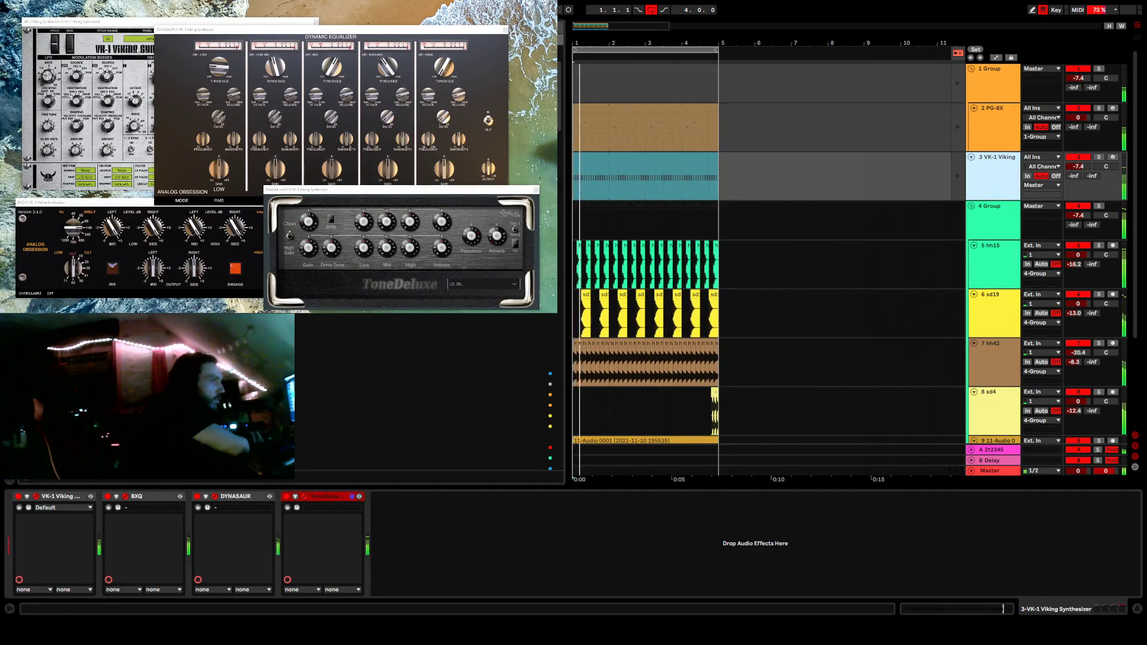
{"action": "left_click", "coordinate": [125, 25]}
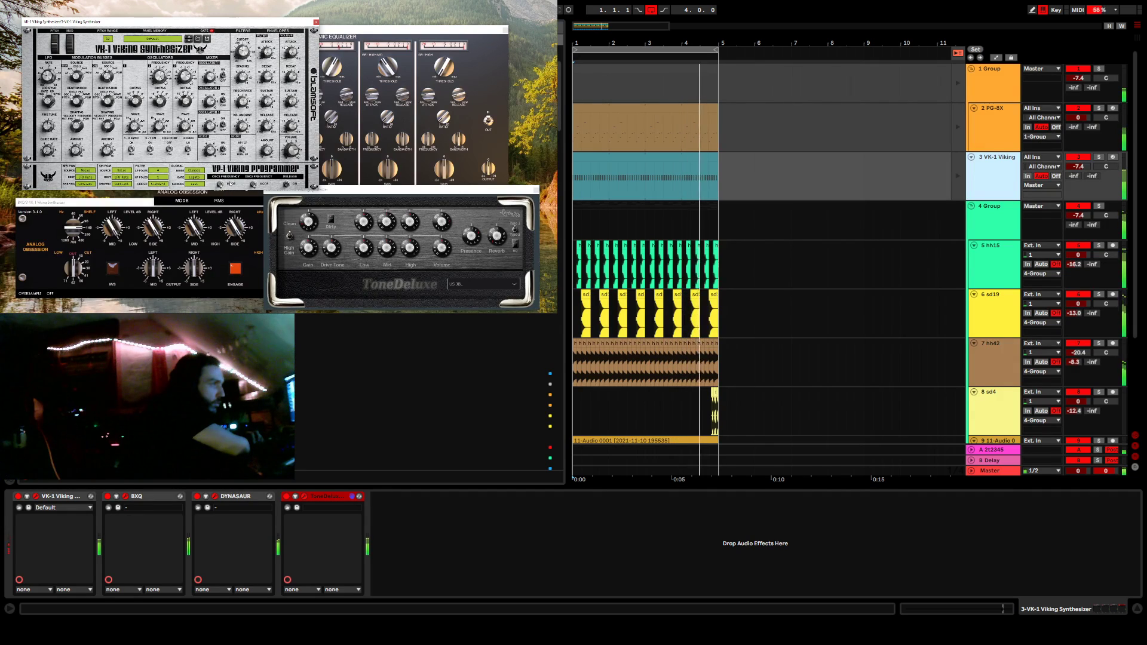
{"action": "left_click_drag", "start_coordinate": [267, 95], "coordinate": [268, 98]}
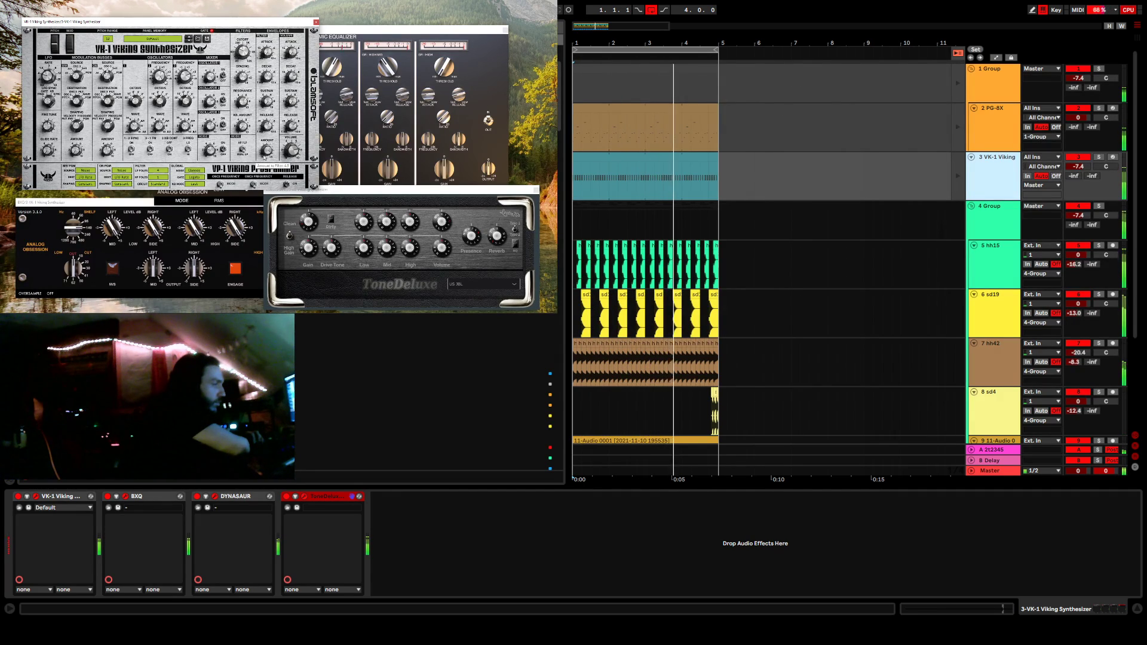
{"action": "left_click", "coordinate": [309, 221]}
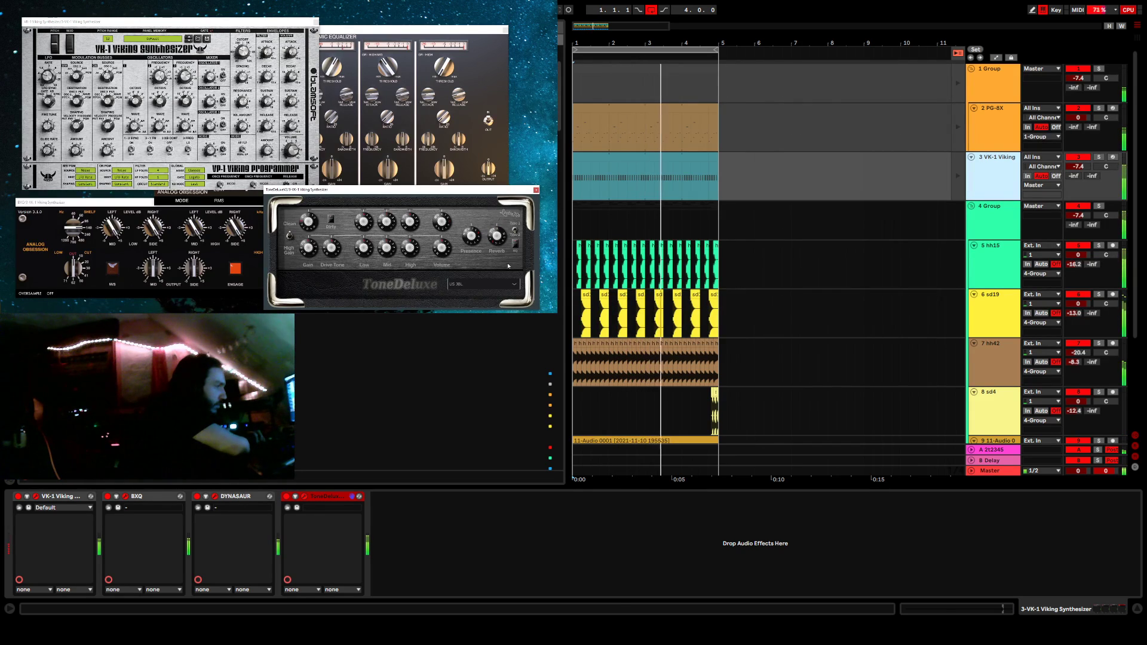
Audition several alternative cabinets in ToneDeluxe on the VK-1 Viking track.
{"action": "left_click", "coordinate": [499, 284]}
{"action": "left_click", "coordinate": [487, 137]}
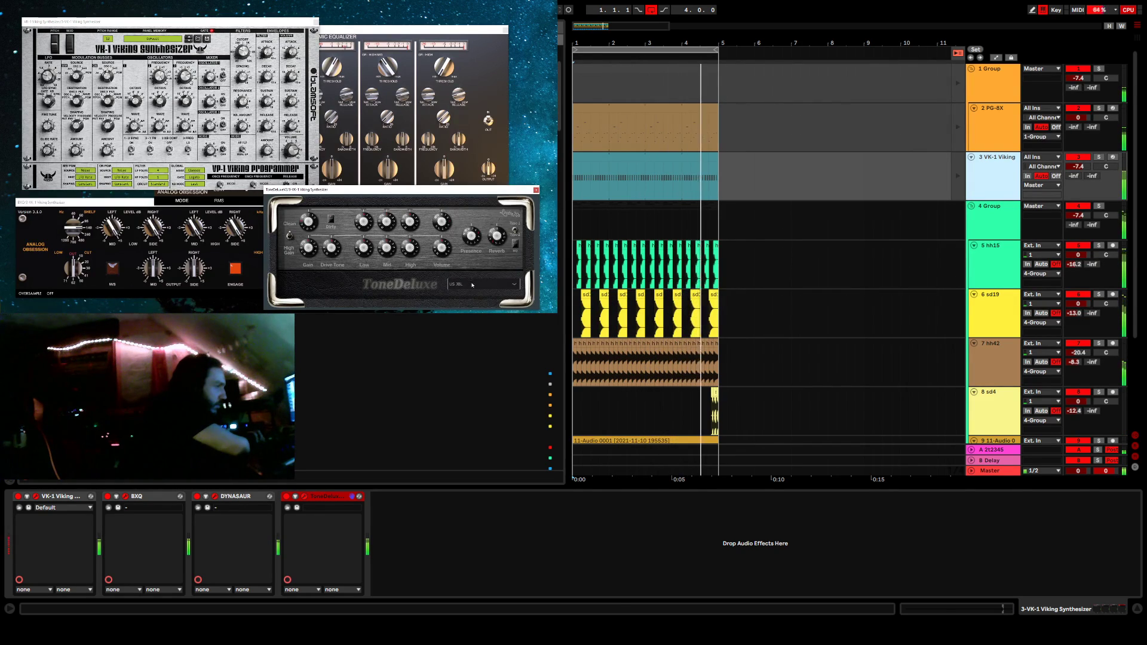
{"action": "left_click", "coordinate": [472, 285]}
{"action": "left_click", "coordinate": [471, 135]}
{"action": "left_click", "coordinate": [468, 284]}
{"action": "left_click", "coordinate": [467, 124]}
{"action": "left_click", "coordinate": [472, 284]}
{"action": "left_click", "coordinate": [466, 155]}
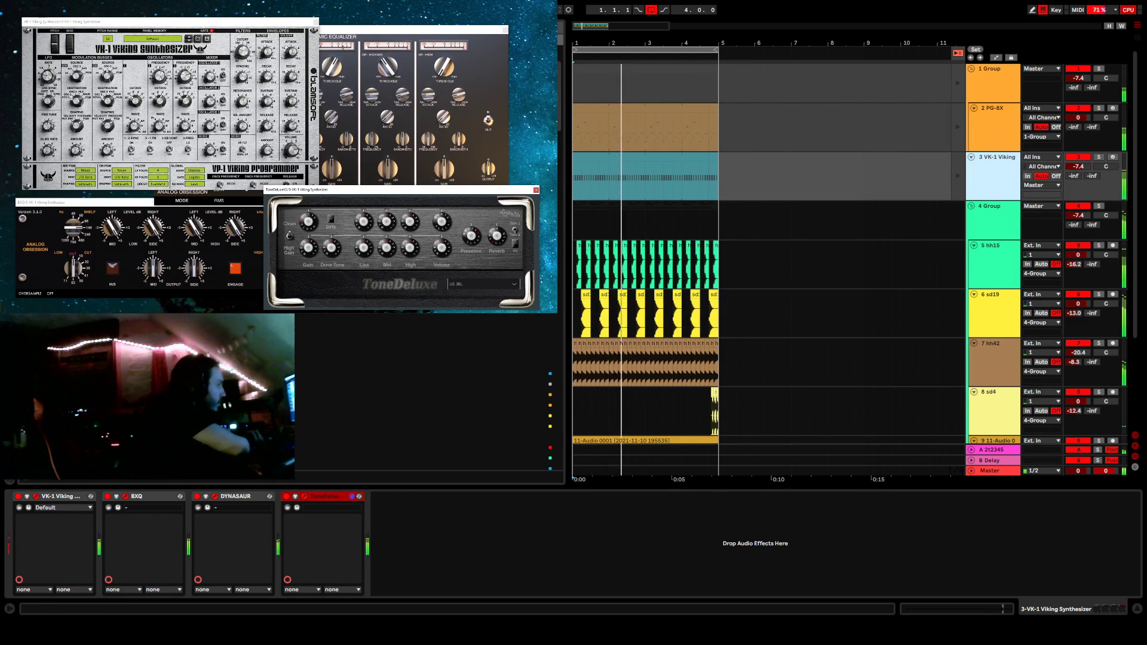
Adjust the VK-1 Viking's lower envelope knobs and toggle the hh42 track's activator.
{"action": "left_click_drag", "start_coordinate": [291, 126], "coordinate": [294, 159]}
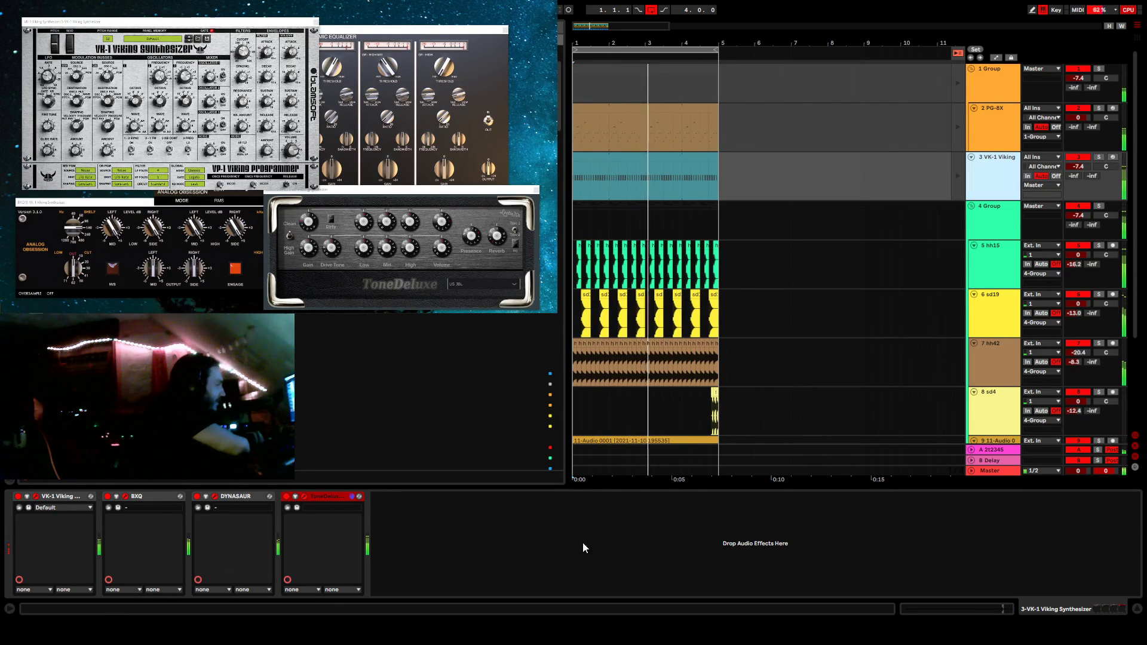
{"action": "left_click", "coordinate": [598, 557]}
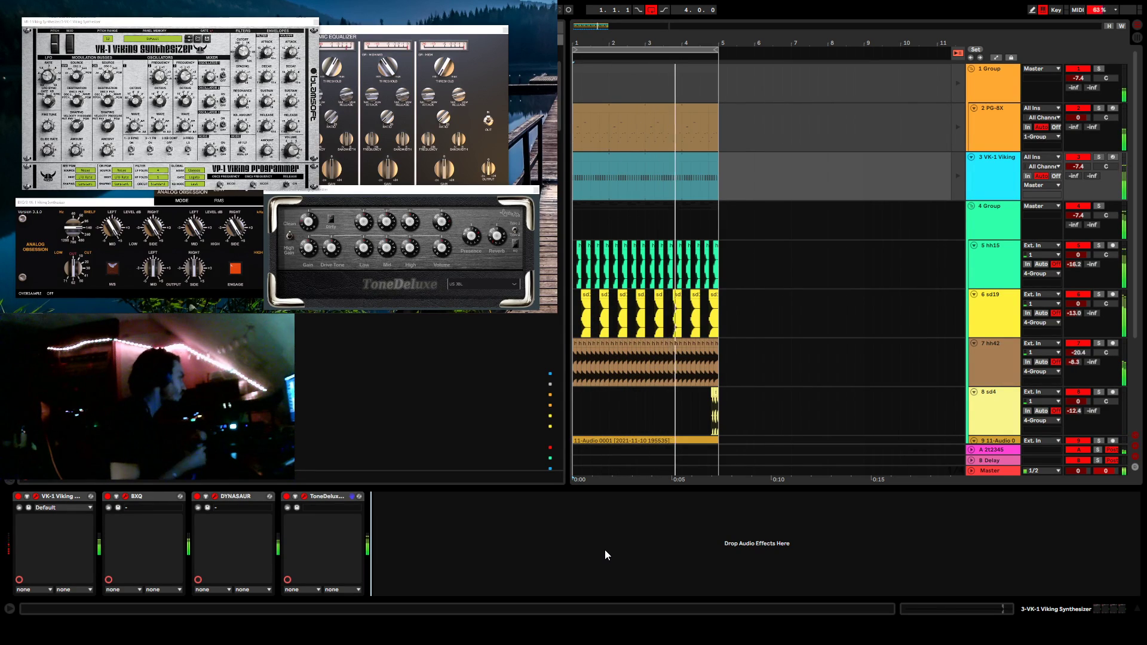
{"action": "left_click", "coordinate": [1077, 343]}
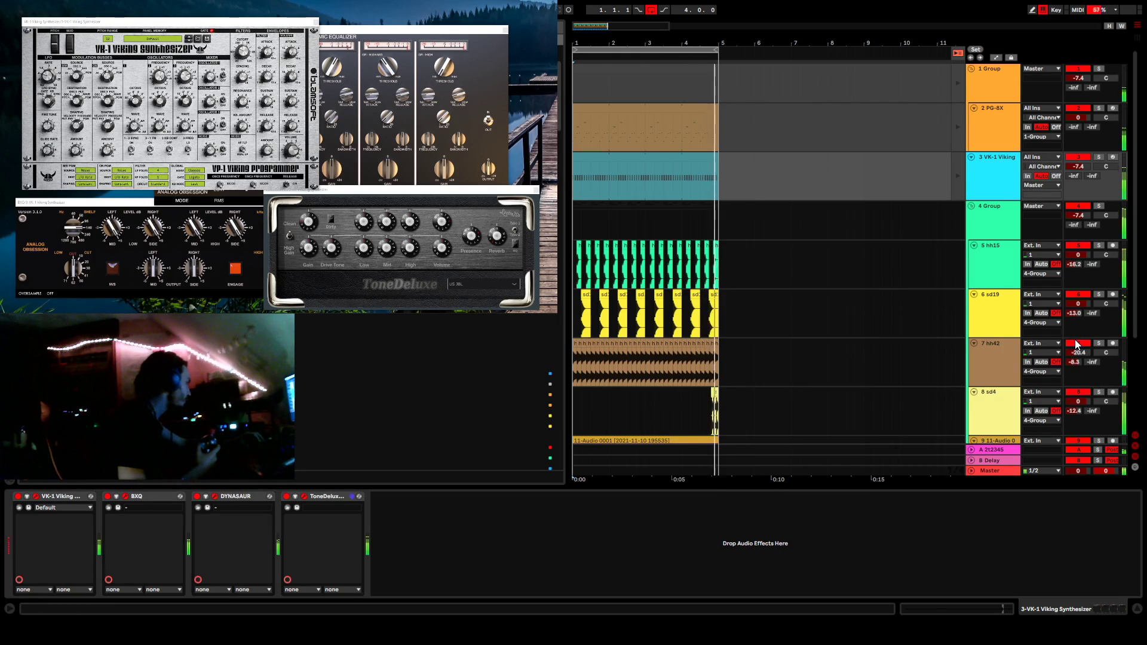
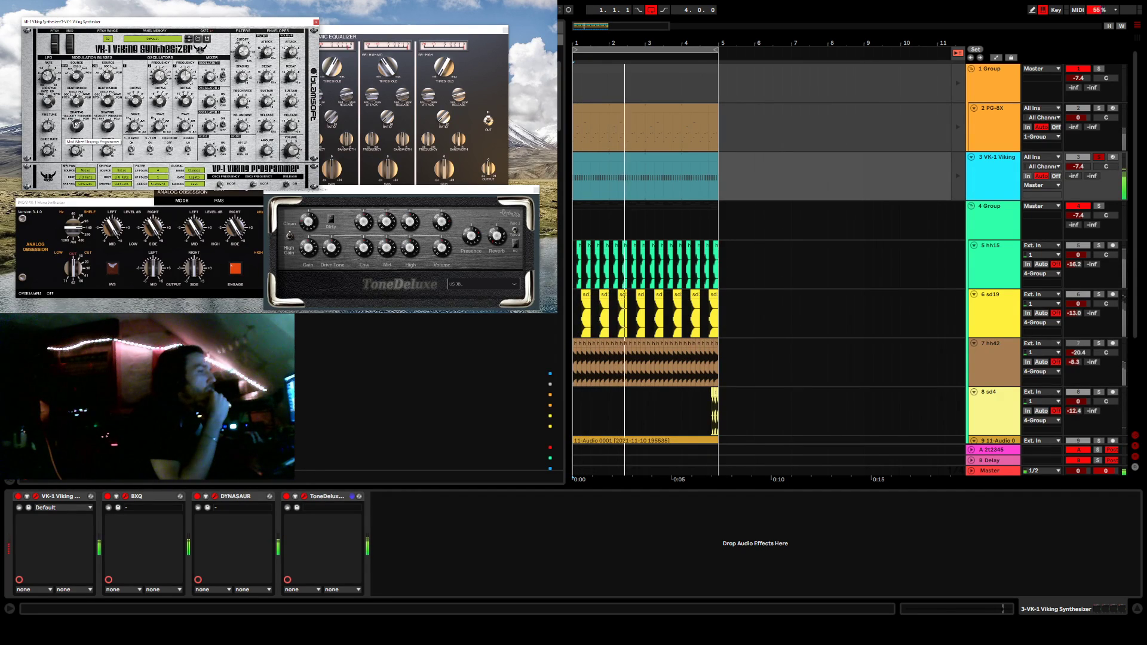
Check the VK-1 Viking's modulation bus settings and the destination options offered for the first bus.
{"action": "right_click", "coordinate": [82, 109]}
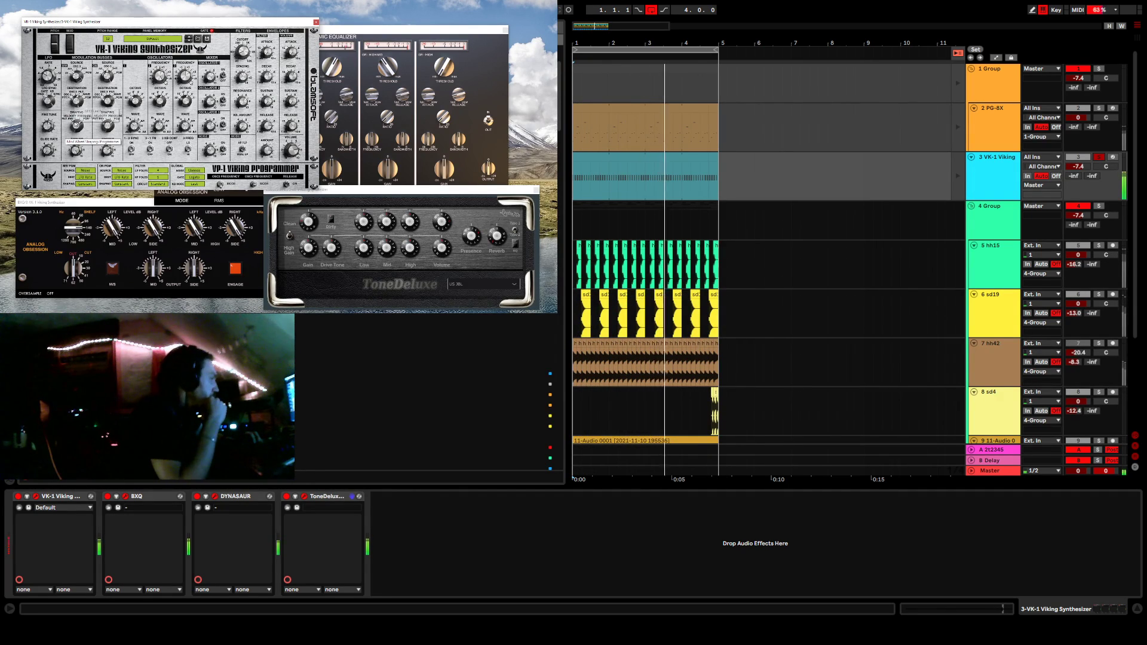
{"action": "left_click", "coordinate": [74, 126]}
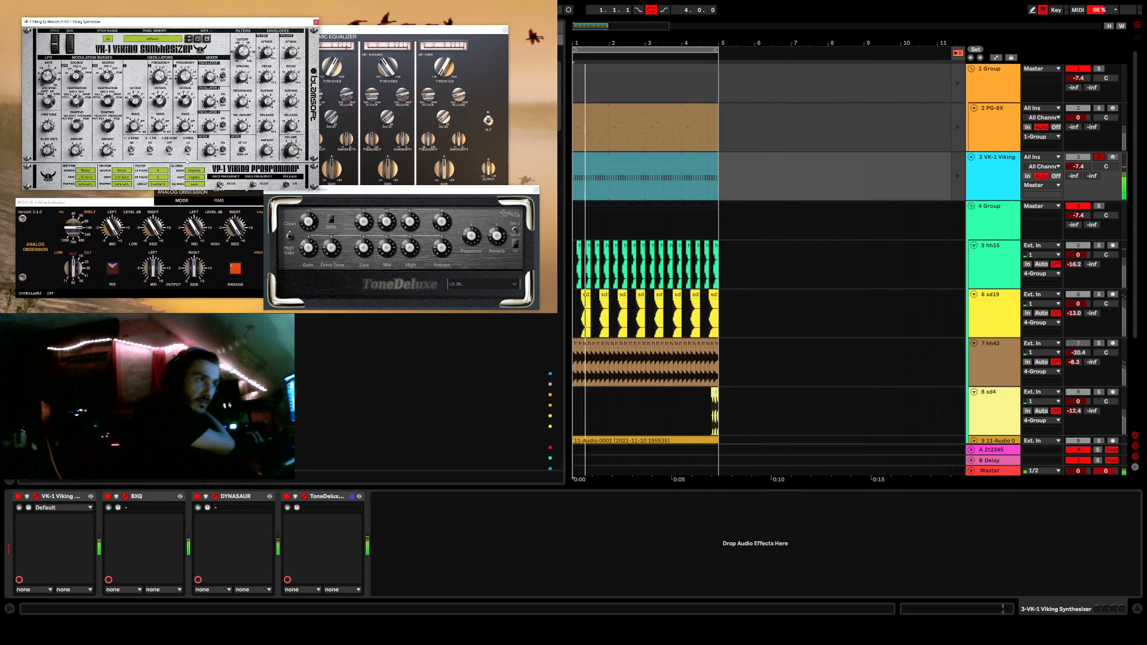
{"action": "left_click", "coordinate": [93, 179]}
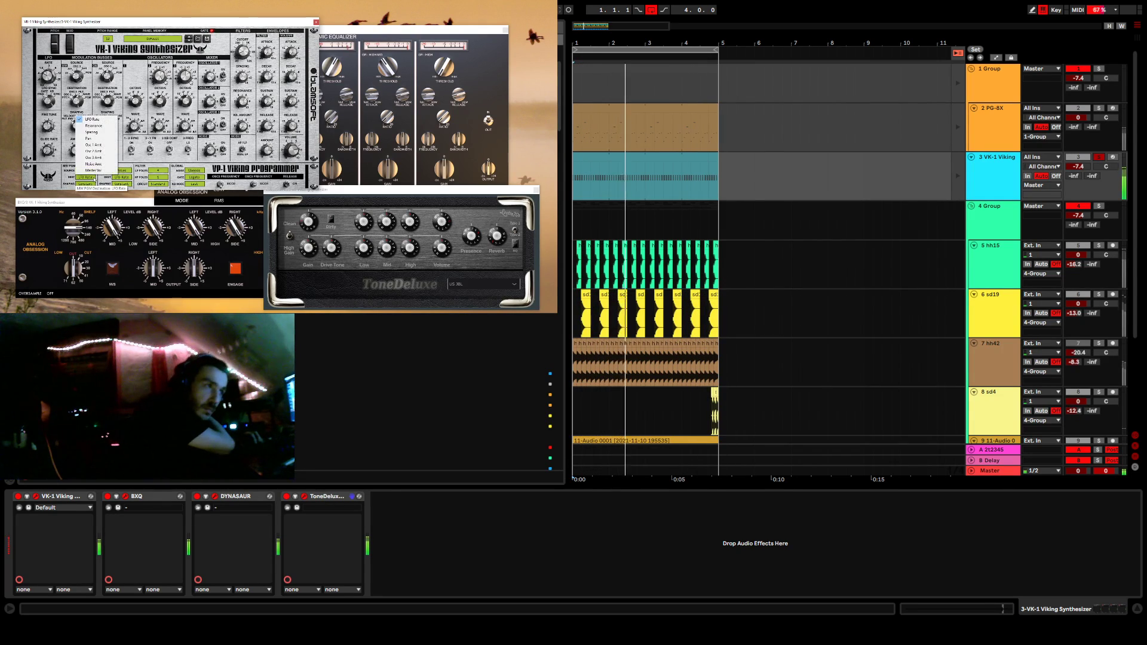
{"action": "left_click", "coordinate": [94, 179]}
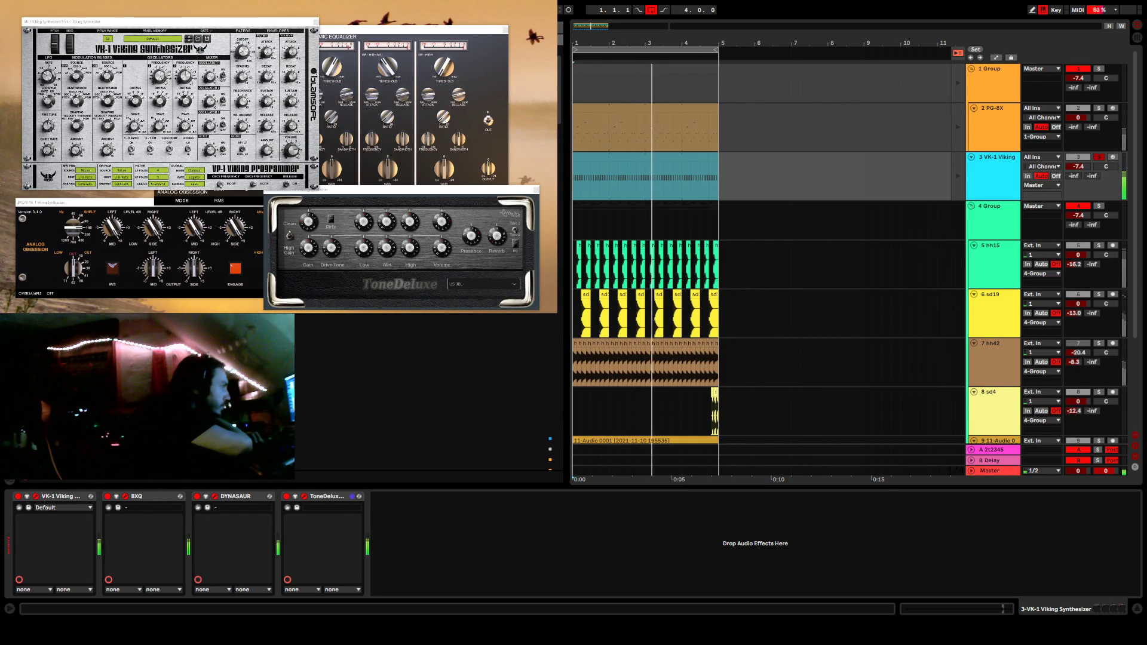
Try the Azurite chorus at the end of the VK-1 Viking's effect chain, then remove it.
{"action": "left_click_drag", "start_coordinate": [257, 439], "coordinate": [462, 557]}
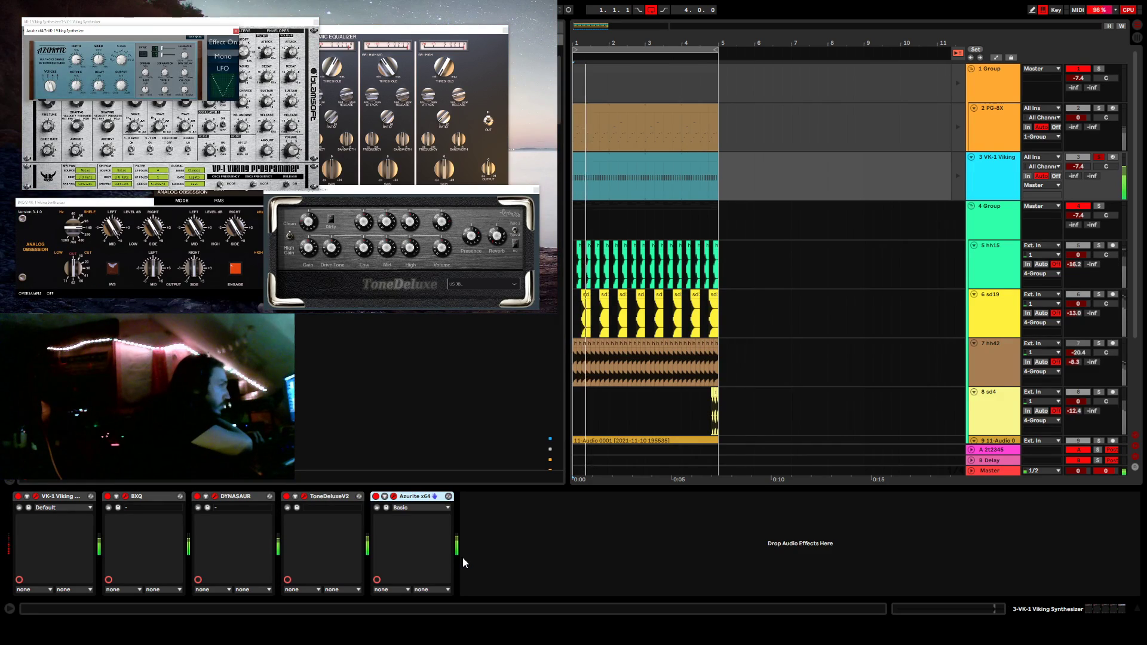
{"action": "left_click_drag", "start_coordinate": [137, 37], "coordinate": [205, 53]}
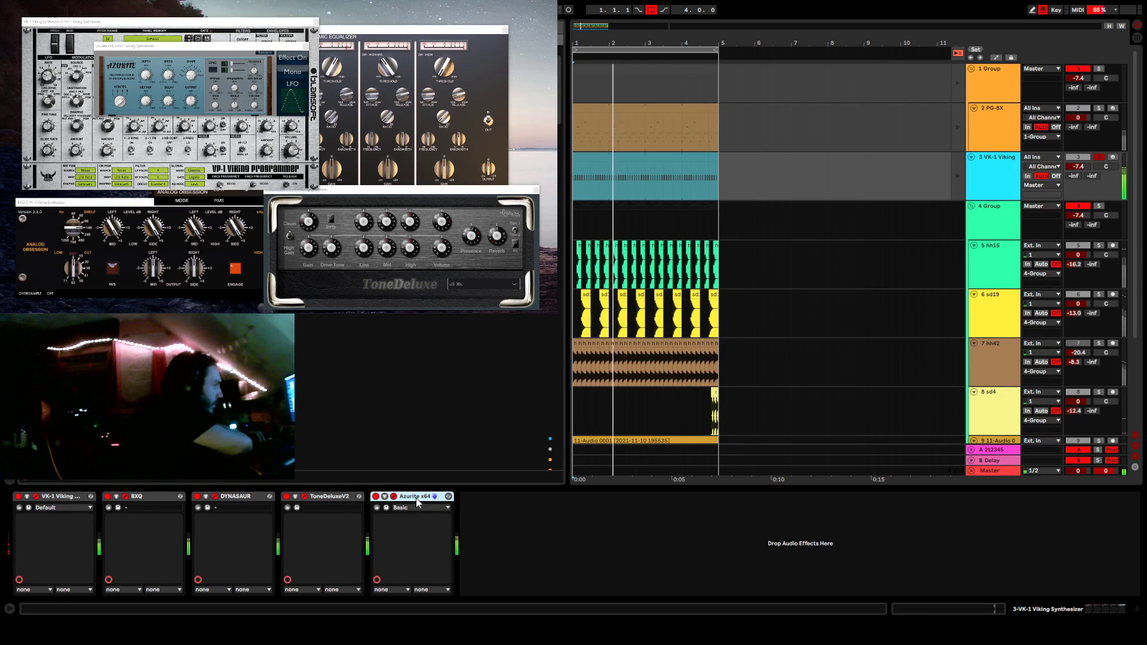
{"action": "key", "text": "Delete"}
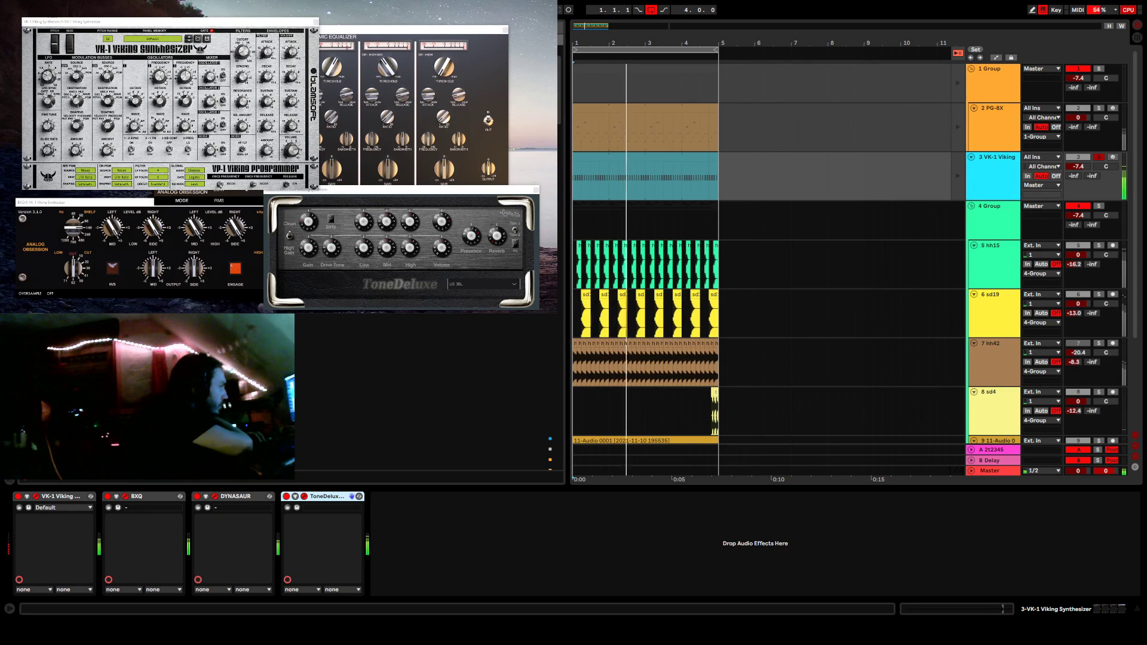
Try the Dust Bucket effect after ToneDeluxe on the VK-1 Viking track, adjust a knob, and delete it.
{"action": "left_click_drag", "start_coordinate": [209, 439], "coordinate": [469, 559]}
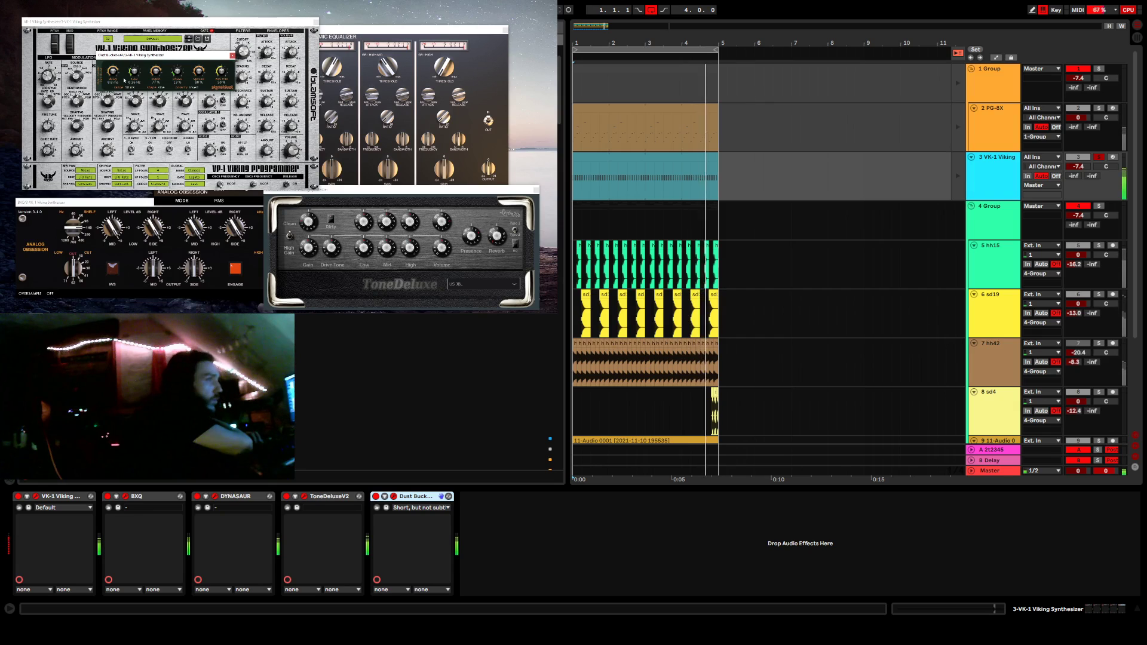
{"action": "left_click_drag", "start_coordinate": [137, 72], "coordinate": [138, 63]}
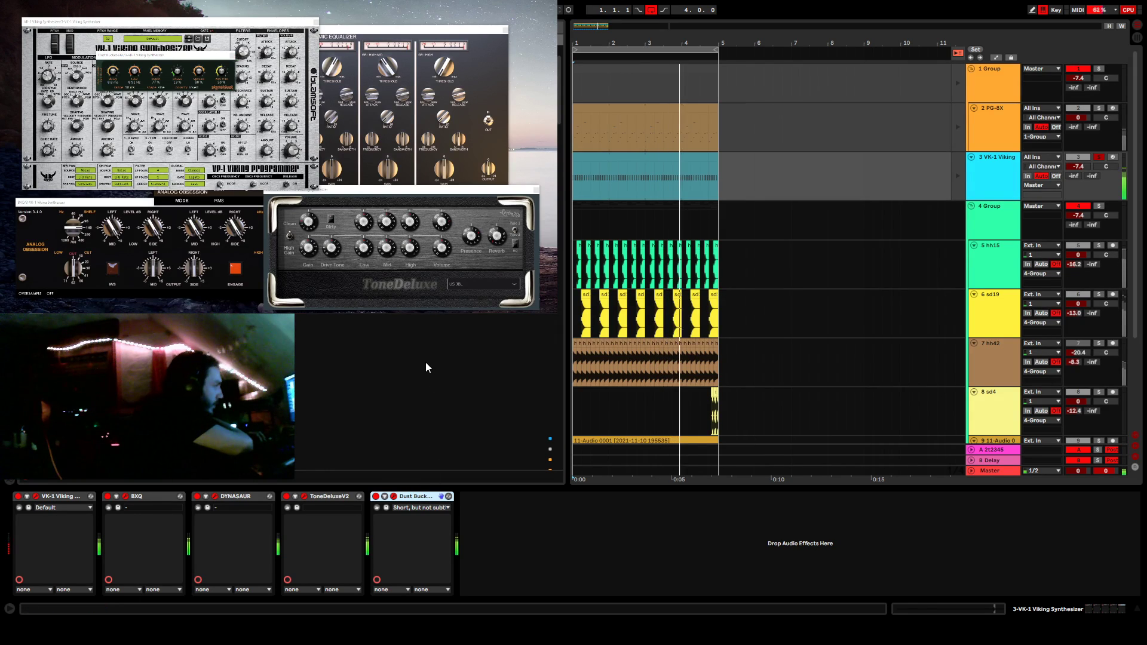
{"action": "key", "text": "Delete"}
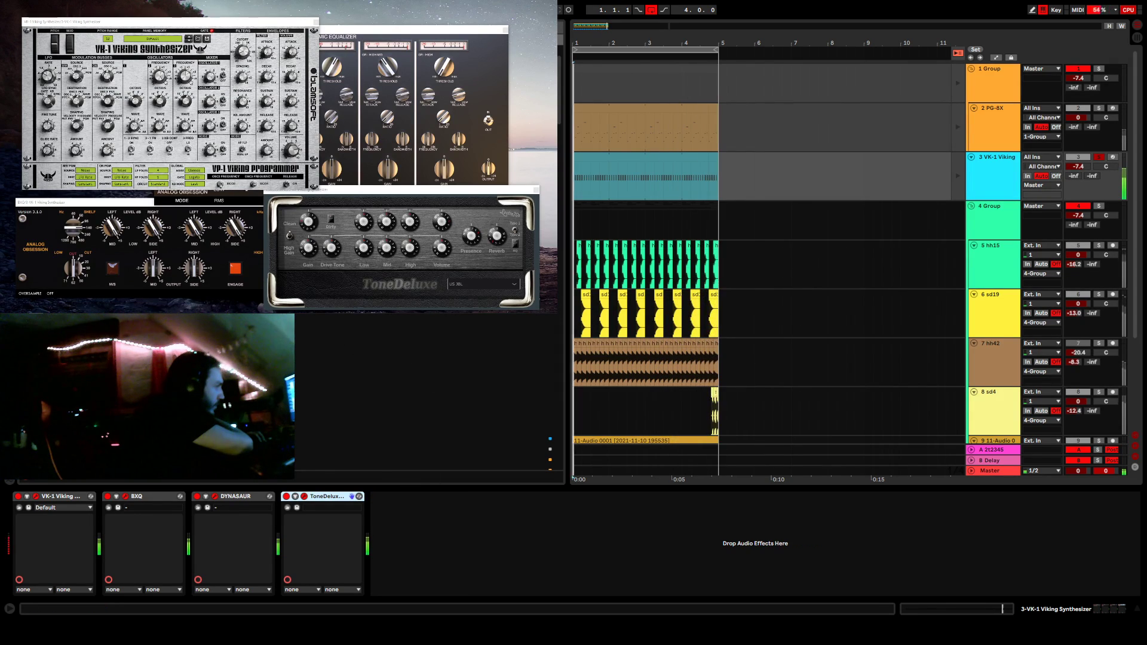
Try TAL-Flanger after ToneDeluxe on the VK-1 Viking track, look through its presets, and delete it.
{"action": "left_click_drag", "start_coordinate": [466, 311], "coordinate": [489, 548]}
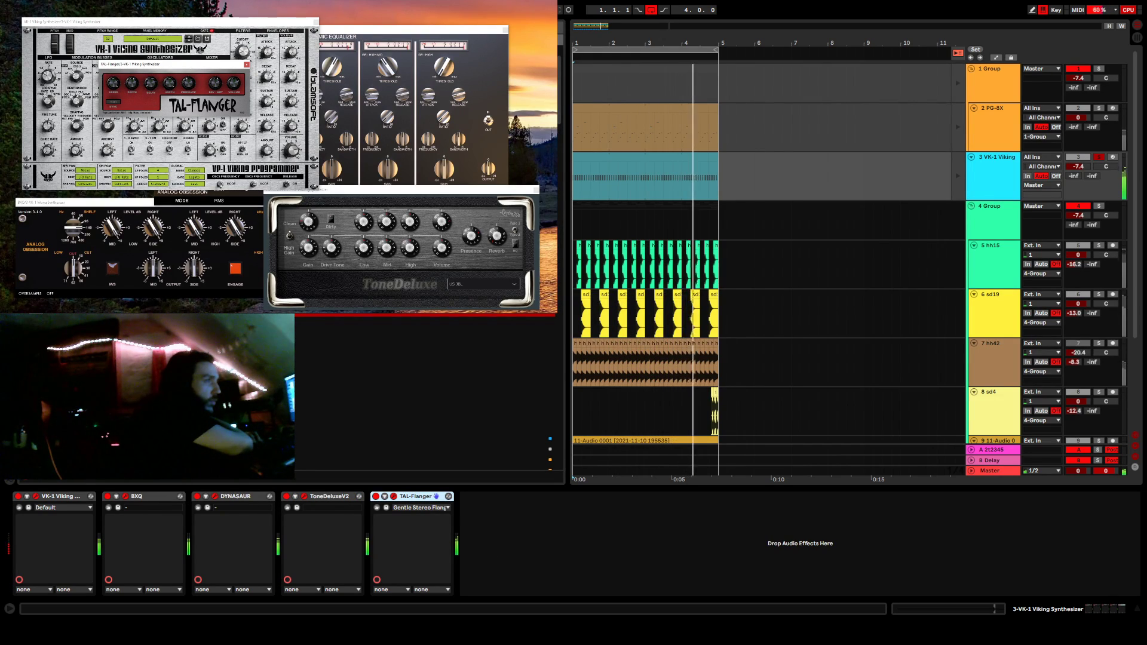
{"action": "left_click", "coordinate": [123, 103]}
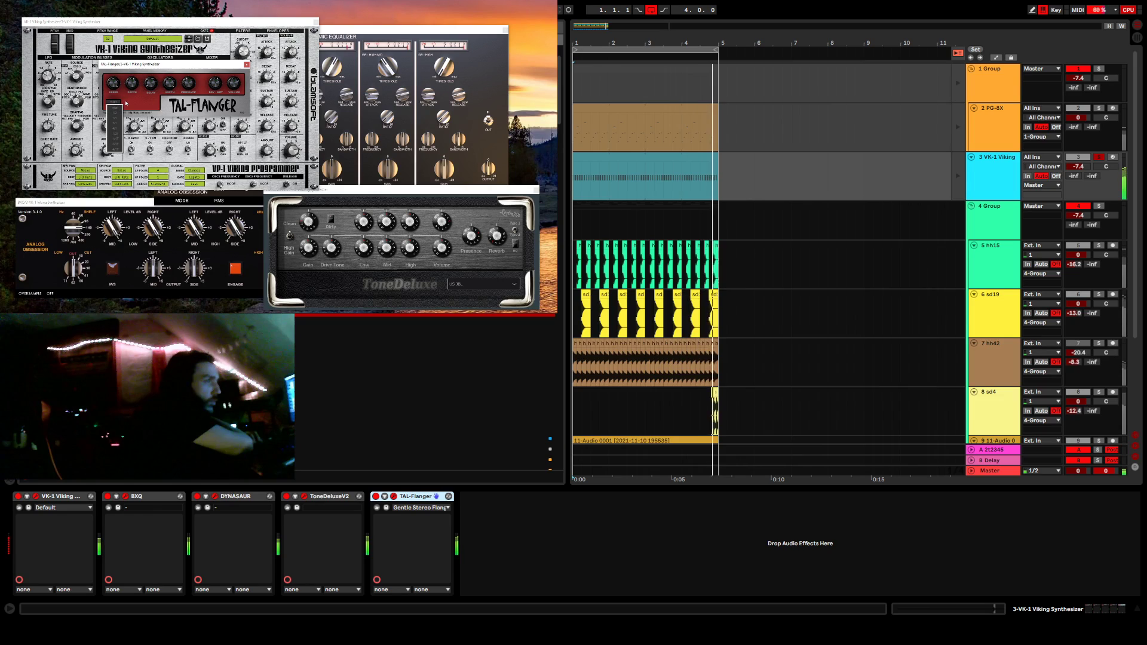
{"action": "left_click", "coordinate": [141, 103]}
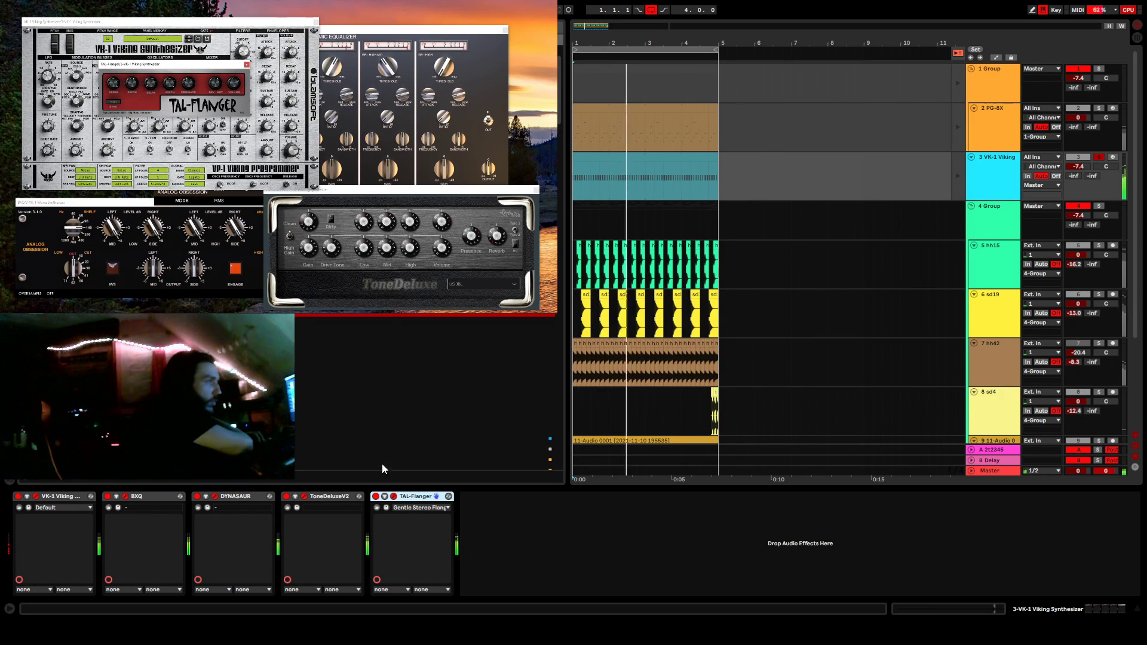
{"action": "left_click", "coordinate": [416, 497]}
{"action": "key", "text": "Delete"}
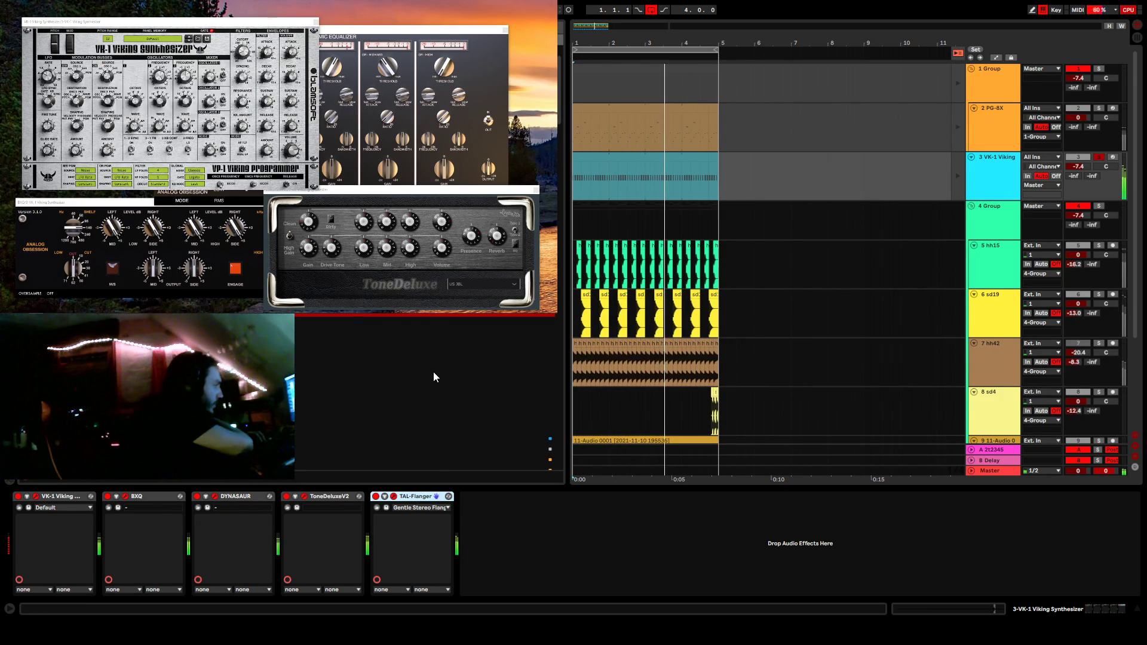
{"action": "key", "text": "Delete"}
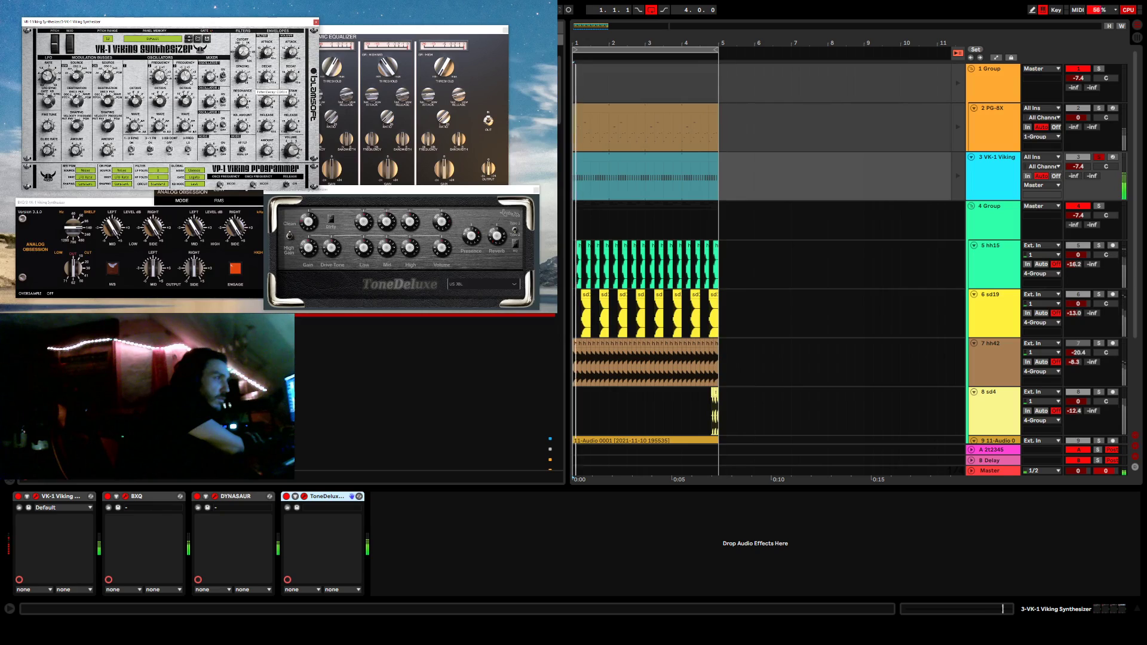
Adjust the clean-channel knob on ToneDeluxe and the oscillator levels in the VK-1 Viking's mixer.
{"action": "left_click", "coordinate": [307, 222]}
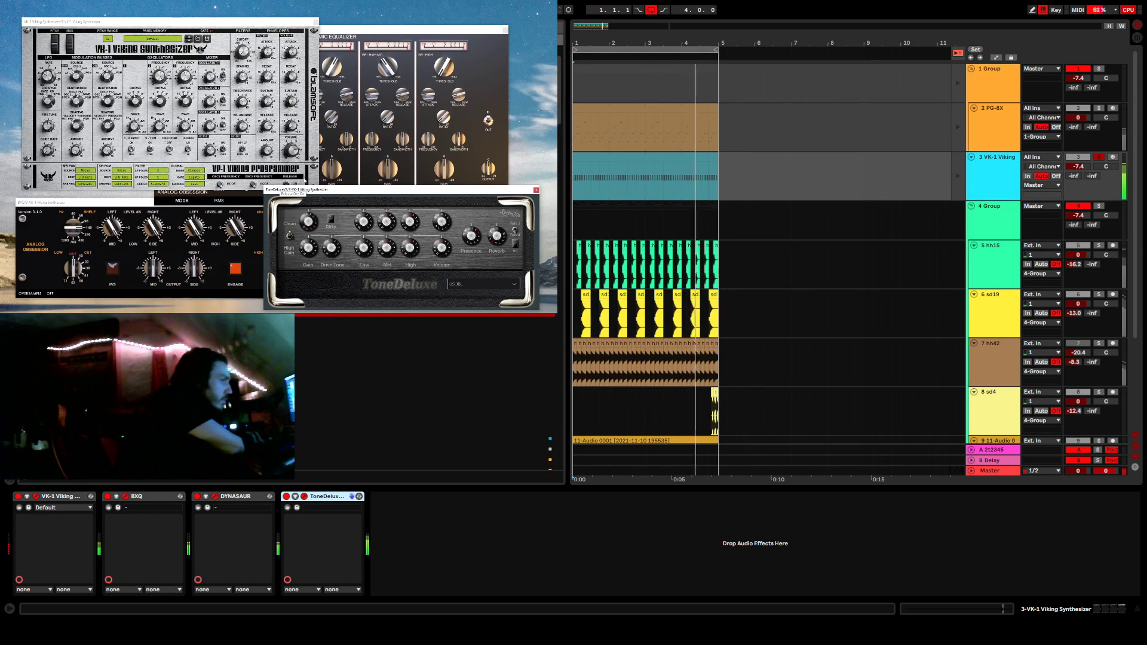
{"action": "left_click", "coordinate": [210, 80]}
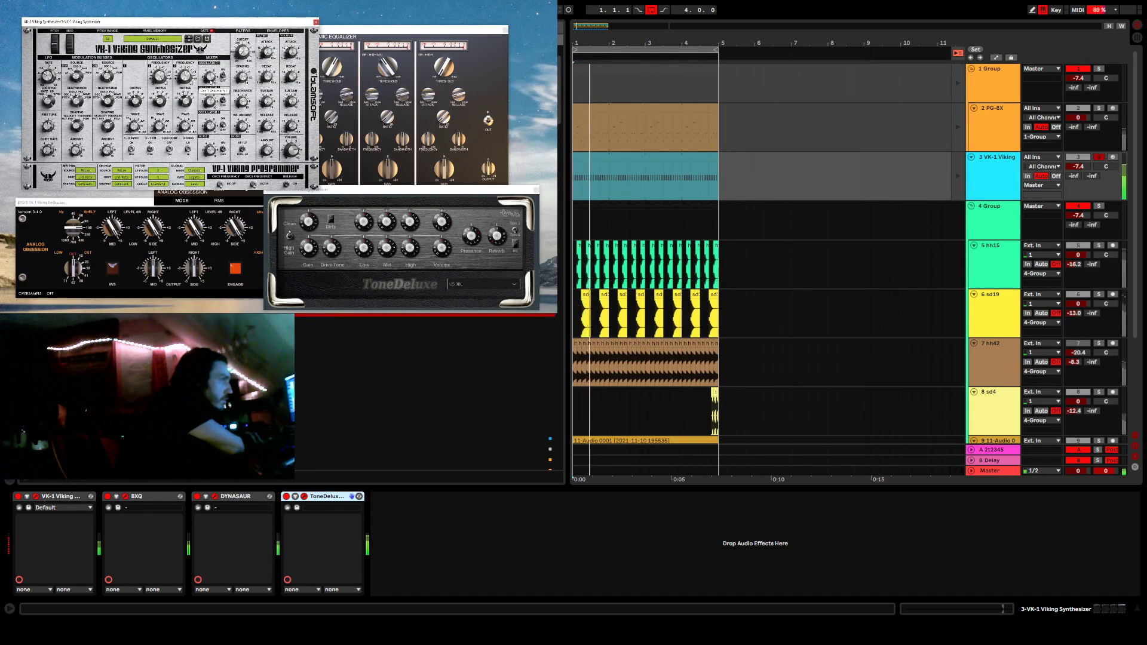
{"action": "mouse_move", "coordinate": [210, 108]}
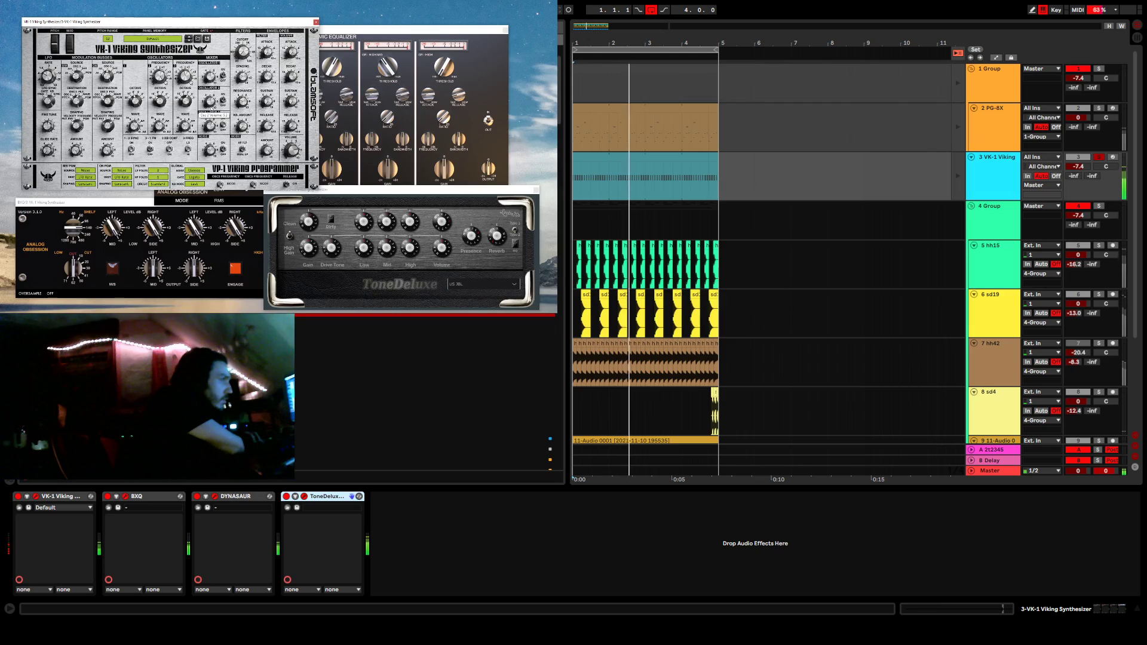
{"action": "mouse_move", "coordinate": [214, 131]}
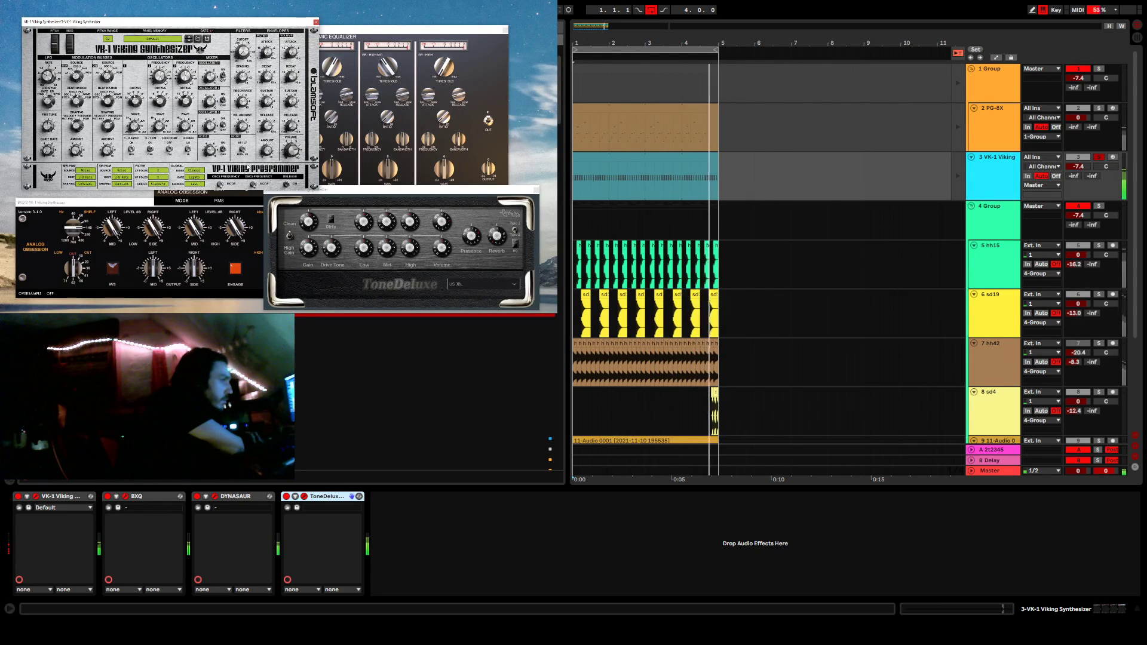
{"action": "mouse_move", "coordinate": [263, 158]}
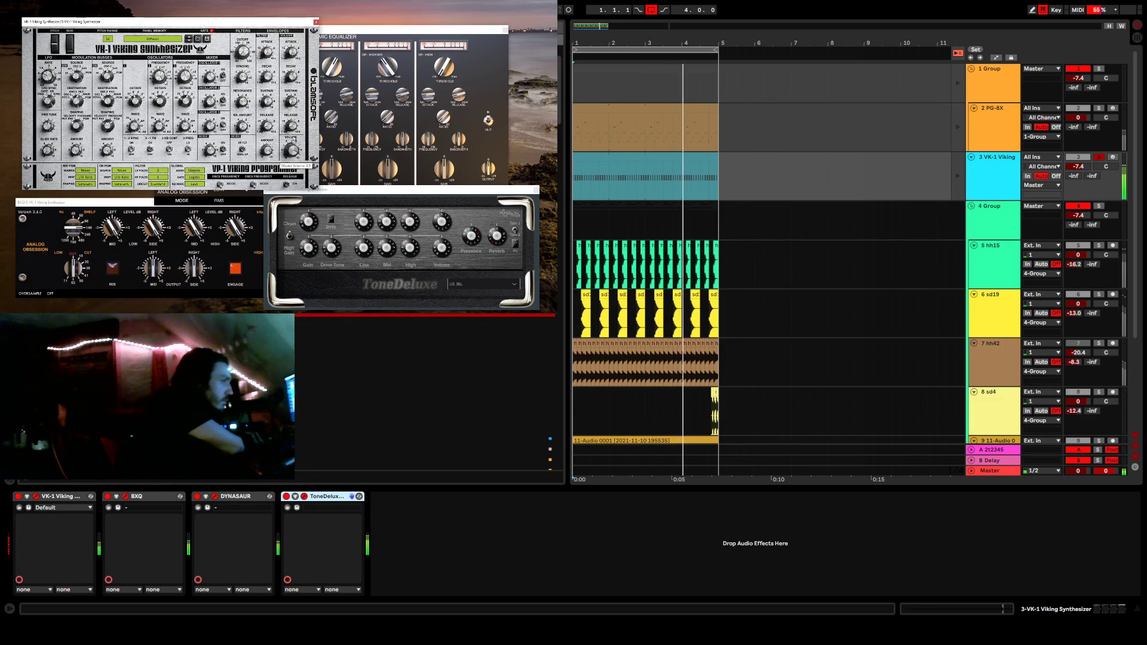
Adjust the mid and high bands of the DYNASAUR dynamic equalizer on the VK-1 Viking track.
{"action": "left_click_drag", "start_coordinate": [326, 68], "coordinate": [325, 75]}
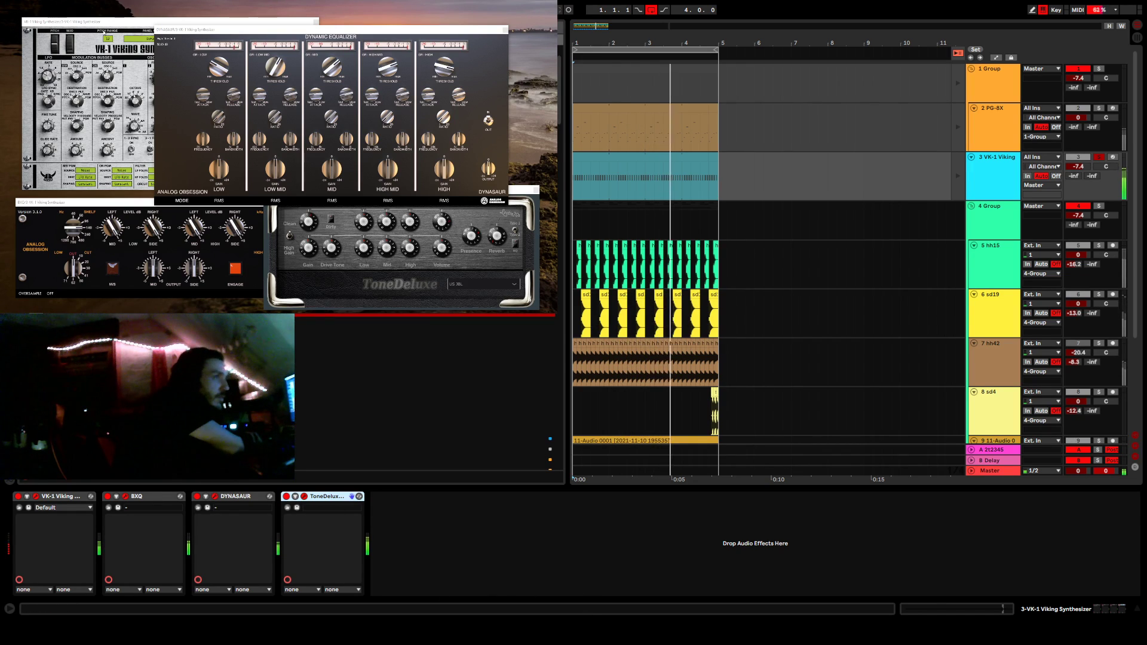
{"action": "left_click", "coordinate": [102, 36]}
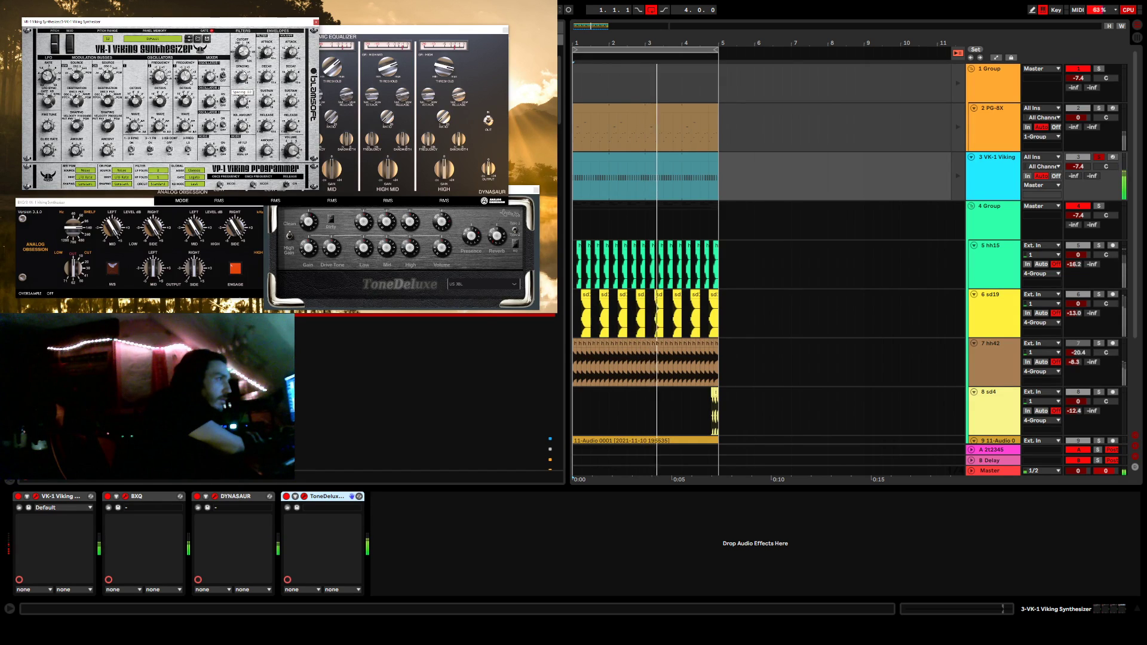
{"action": "left_click", "coordinate": [444, 91]}
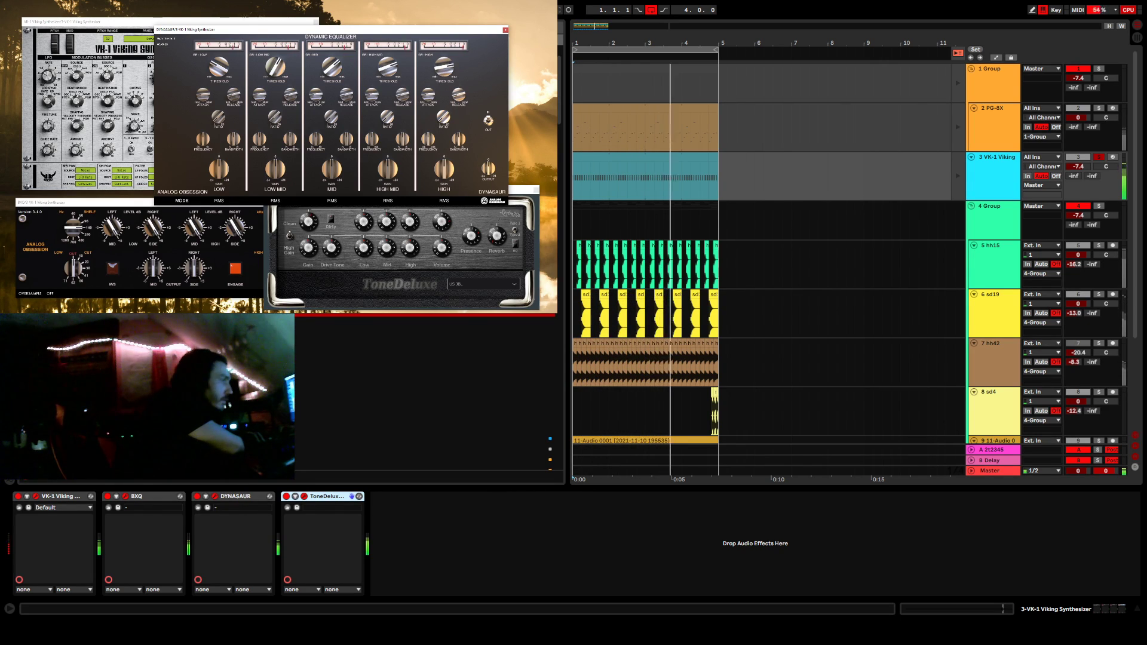
Compare the VK-1 Viking sound with ToneDeluxe and DYNASAUR each bypassed and switched back on.
{"action": "left_click", "coordinate": [287, 496]}
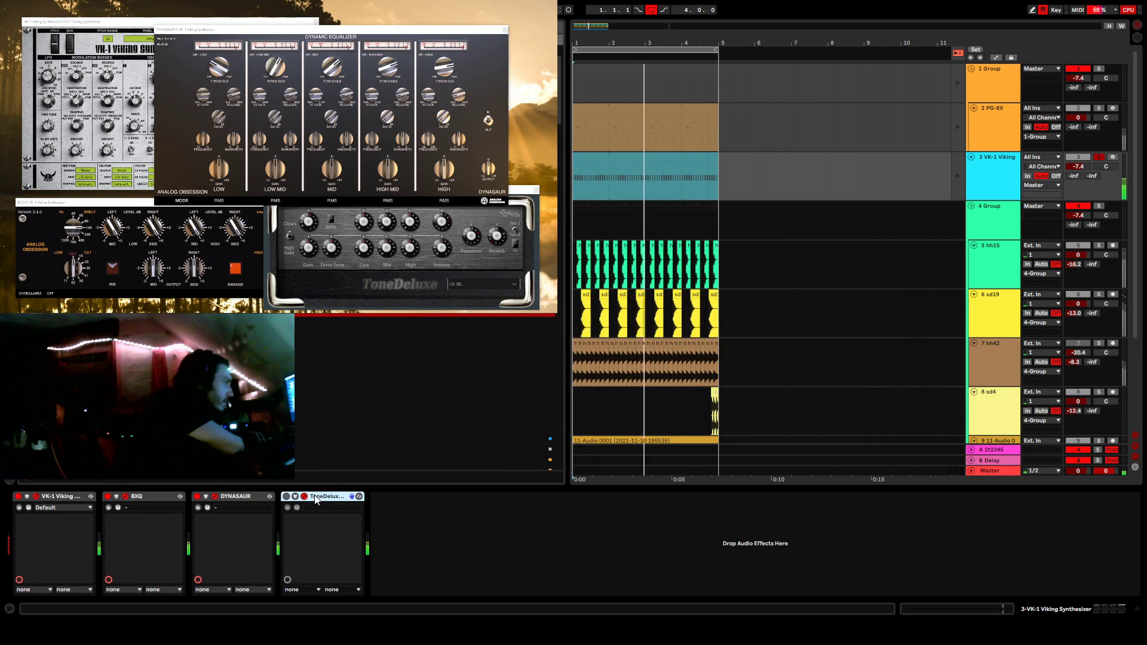
{"action": "left_click", "coordinate": [214, 496]}
{"action": "left_click", "coordinate": [215, 496]}
{"action": "left_click", "coordinate": [287, 497]}
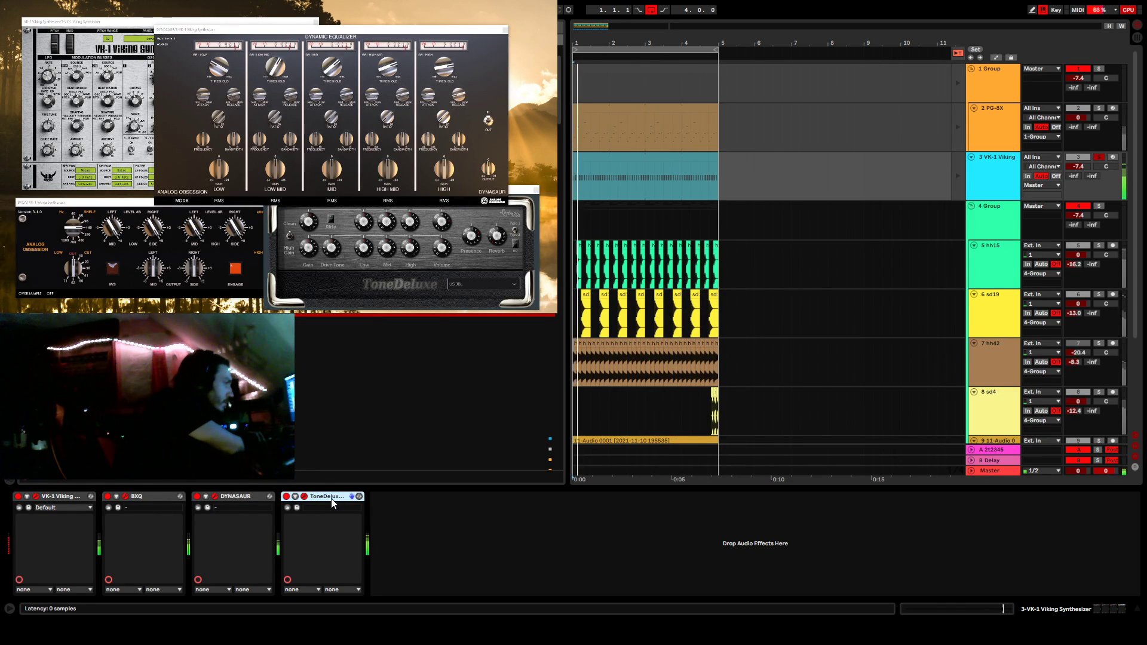
Adjust DYNASAUR's output and the clean-channel and volume knobs on ToneDeluxe.
{"action": "left_click", "coordinate": [306, 222]}
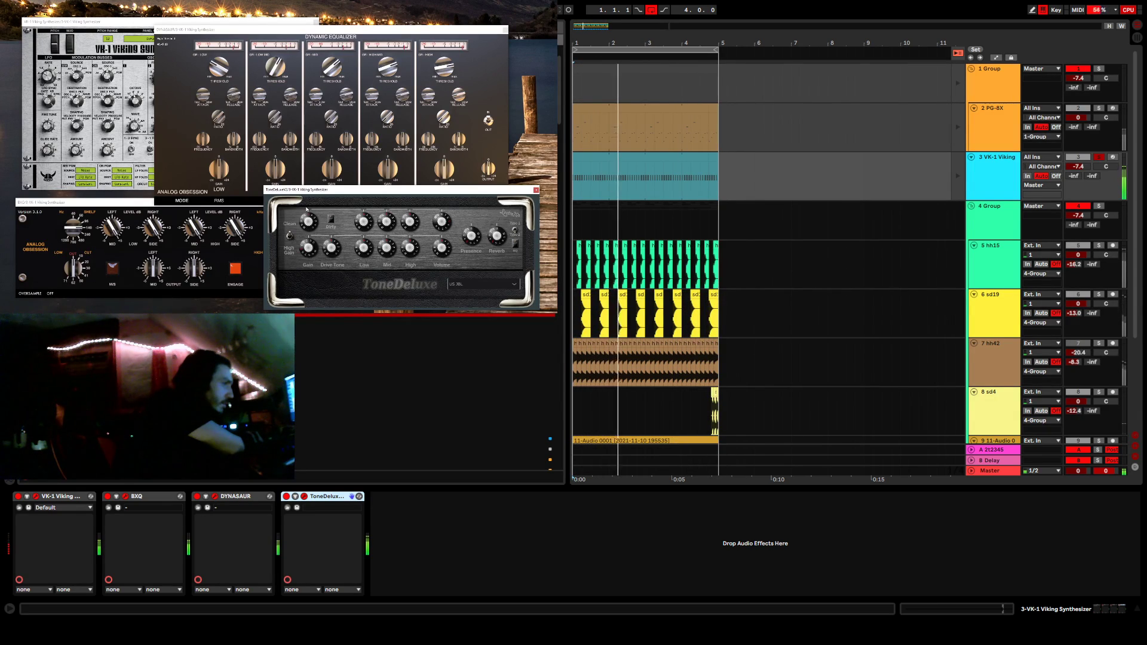
{"action": "left_click", "coordinate": [488, 185]}
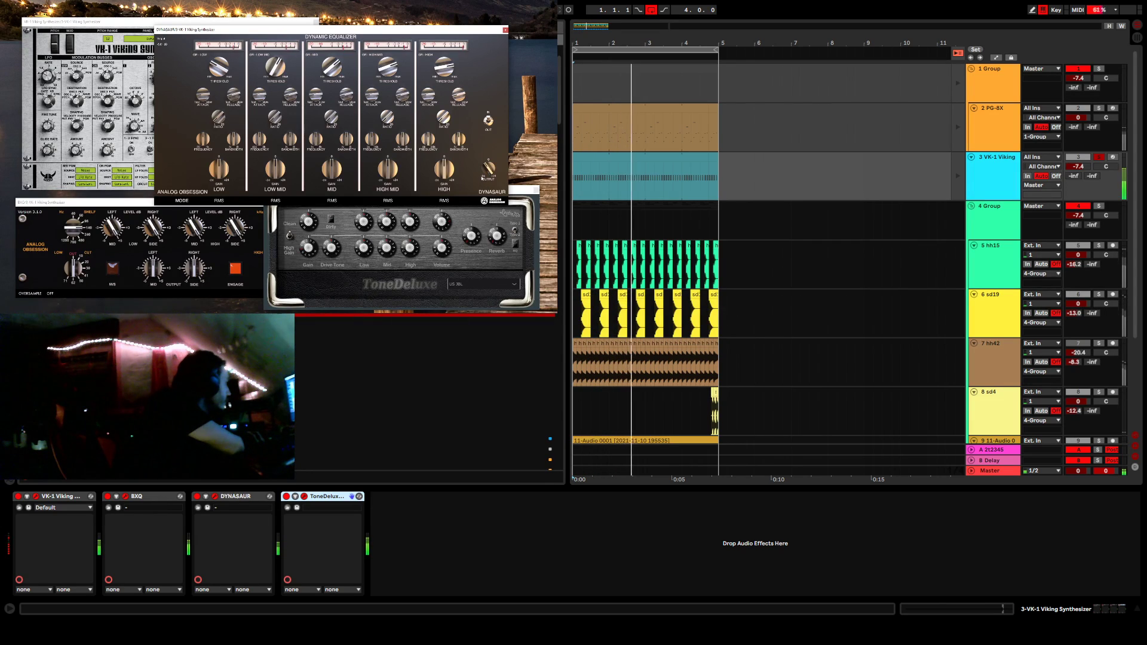
{"action": "left_click", "coordinate": [444, 251]}
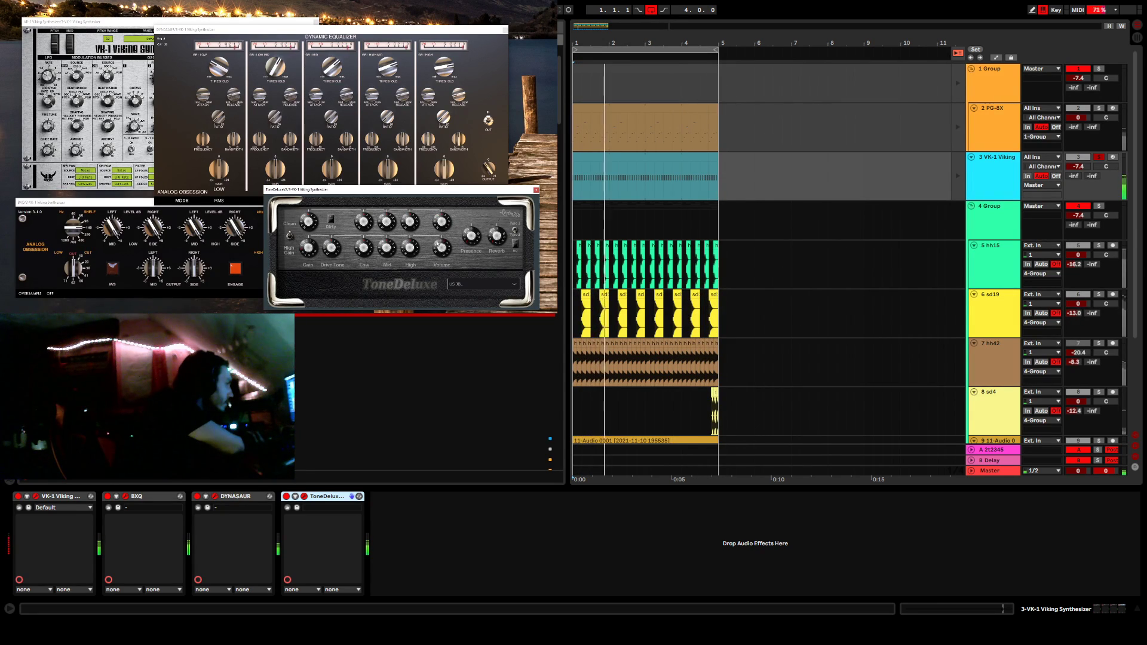
Audition several speaker cabinets in ToneDeluxe and set the cabinet to the 2x12 UK BLUE.
{"action": "left_click", "coordinate": [481, 284]}
{"action": "left_click", "coordinate": [465, 179]}
{"action": "left_click", "coordinate": [474, 284]}
{"action": "left_click", "coordinate": [472, 191]}
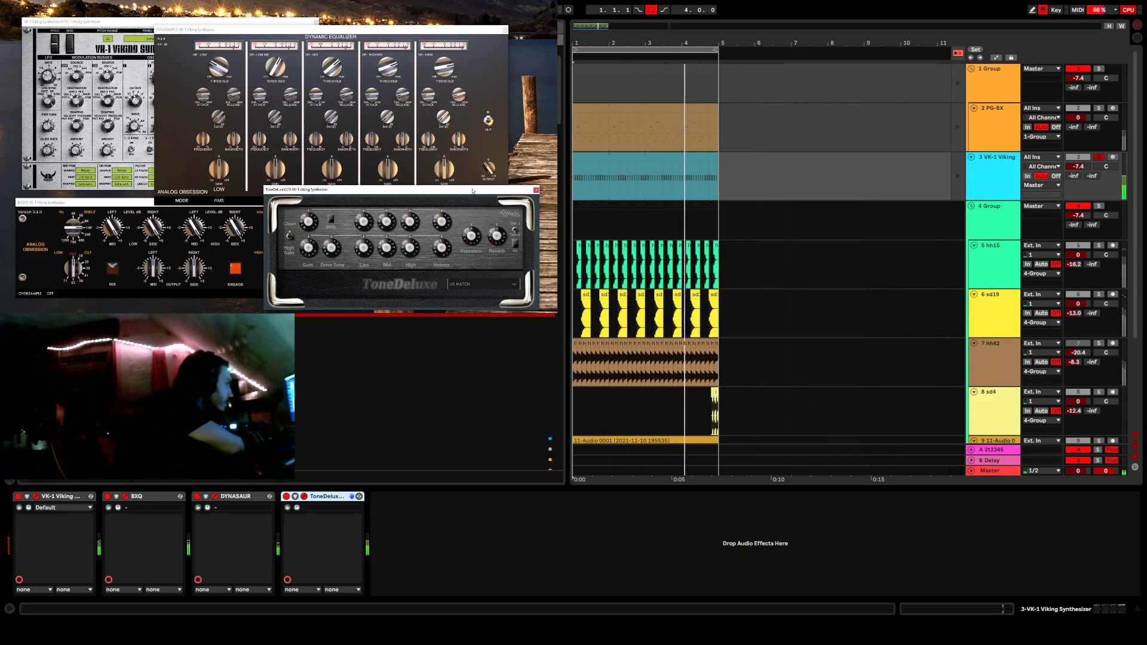
{"action": "left_click", "coordinate": [466, 284]}
{"action": "left_click", "coordinate": [468, 186]}
{"action": "left_click", "coordinate": [463, 283]}
{"action": "left_click", "coordinate": [467, 175]}
{"action": "left_click", "coordinate": [472, 285]}
{"action": "left_click", "coordinate": [470, 154]}
{"action": "left_click", "coordinate": [472, 284]}
{"action": "left_click", "coordinate": [469, 156]}
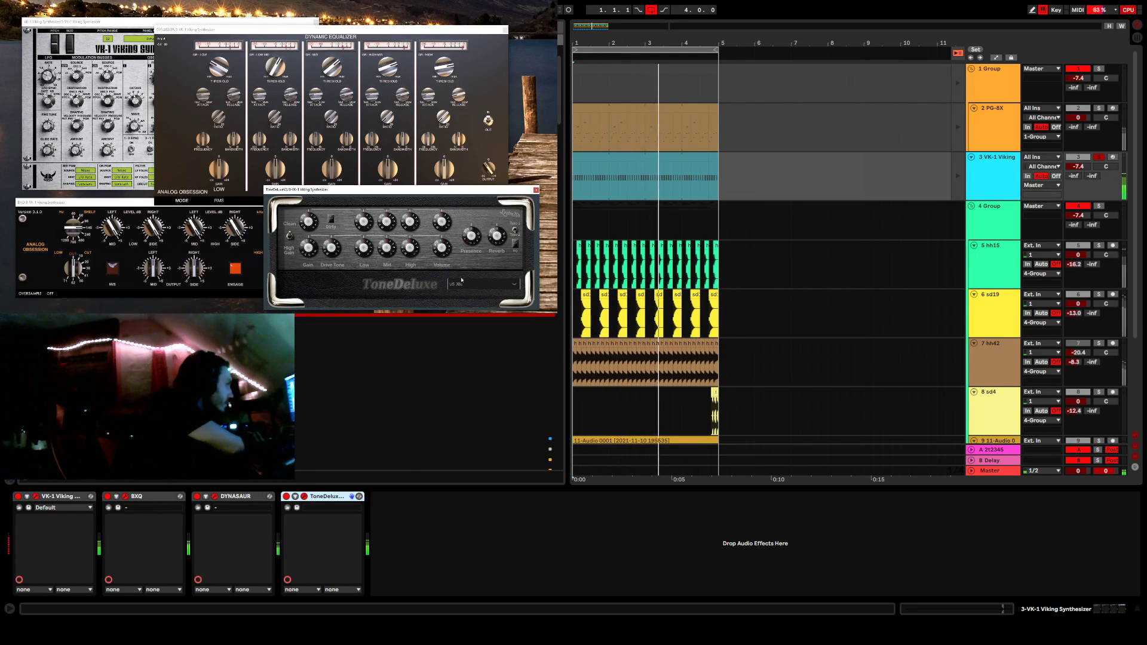
{"action": "left_click", "coordinate": [469, 284]}
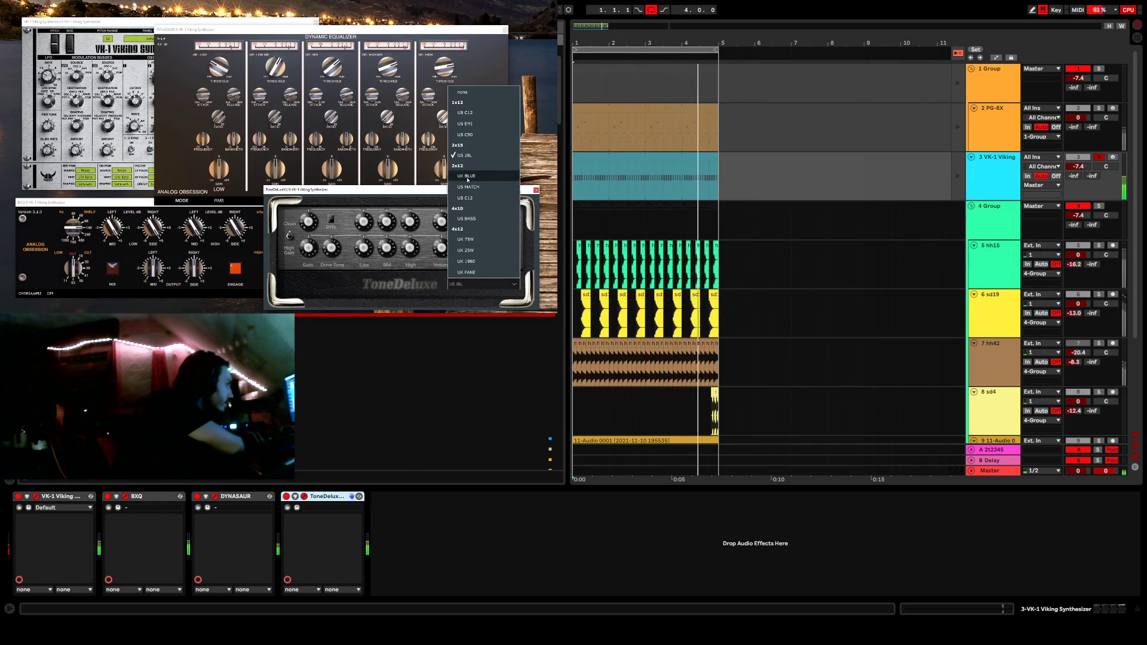
{"action": "left_click", "coordinate": [468, 177]}
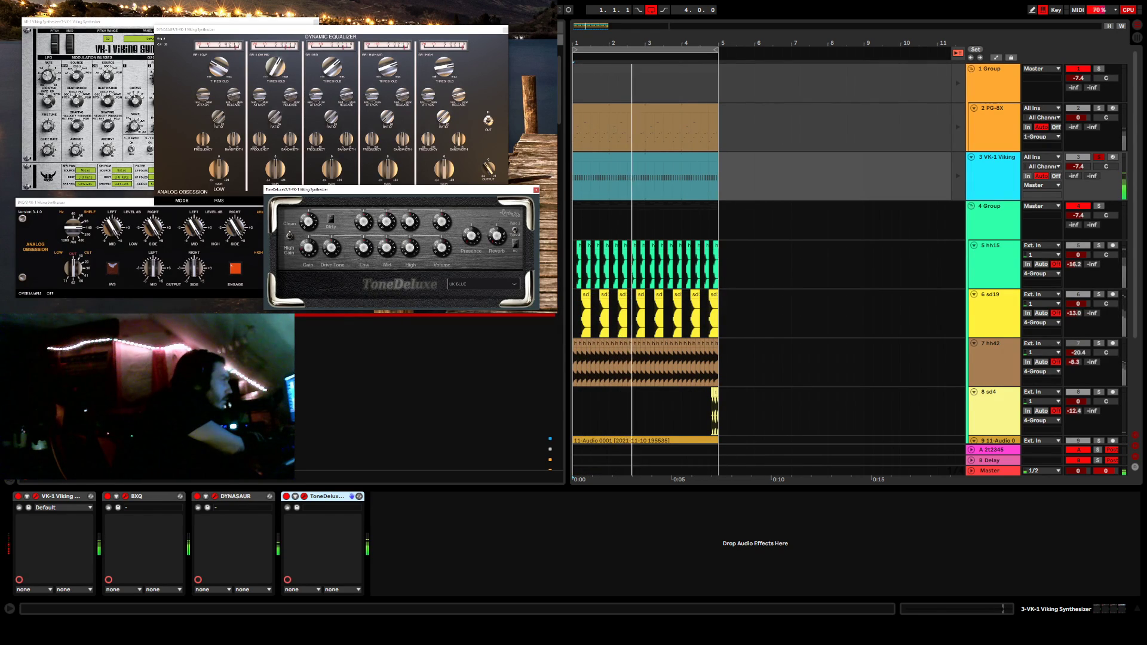
Add the MJUCjr compressor after ToneDeluxe on the VK-1 Viking track and bring the synth's window forward.
{"action": "left_click", "coordinate": [326, 497]}
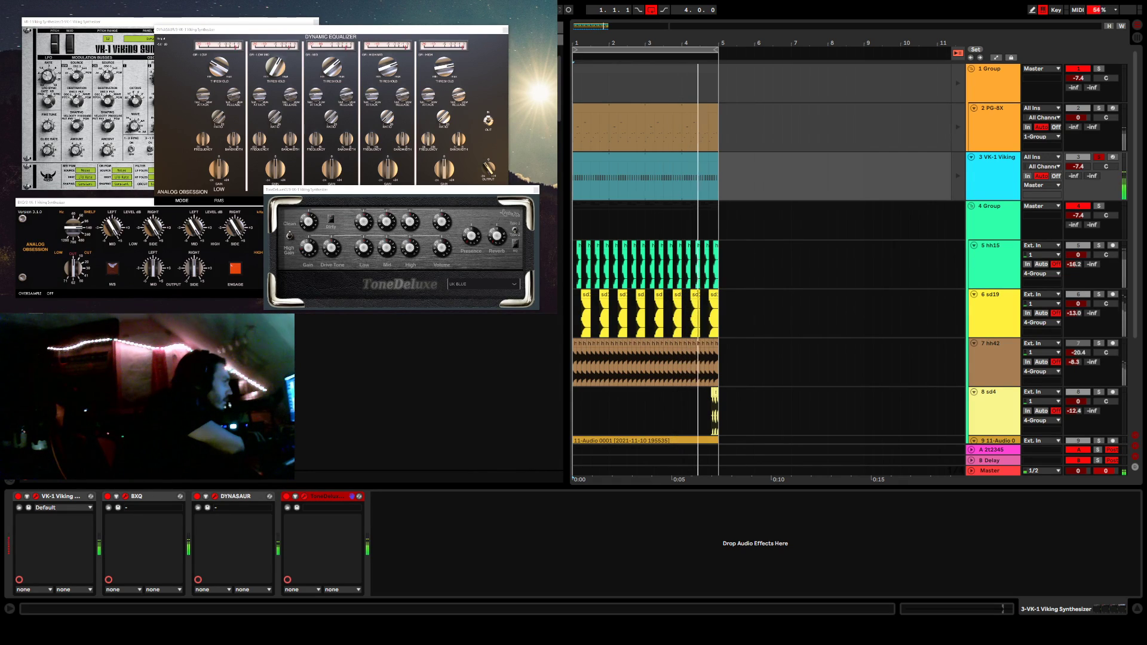
{"action": "left_click_drag", "start_coordinate": [209, 359], "coordinate": [407, 562]}
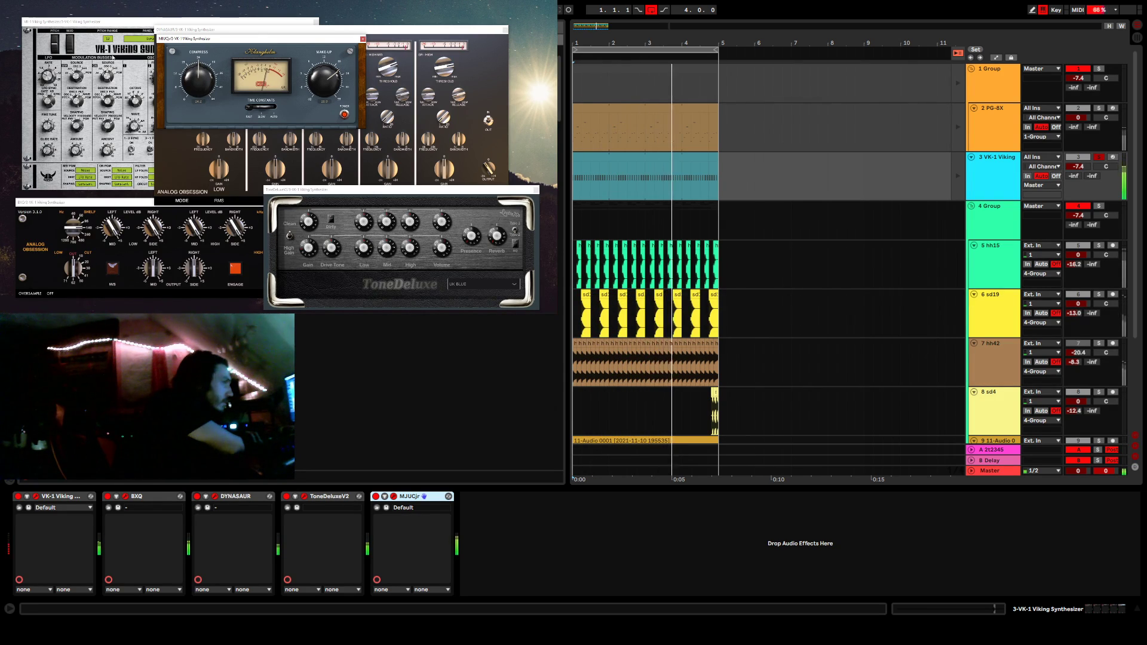
{"action": "left_click", "coordinate": [206, 22]}
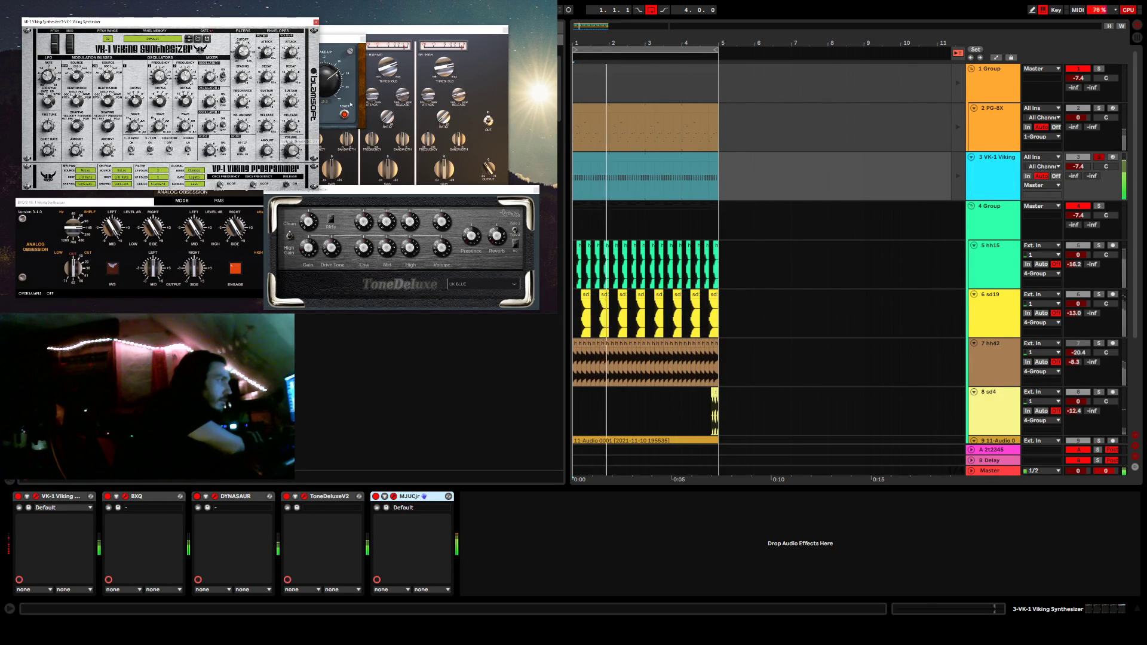
Delete DYNASAUR from the VK-1 Viking's effect chain and place MJUCjr ahead of ToneDeluxe.
{"action": "left_click", "coordinate": [197, 496]}
{"action": "left_click", "coordinate": [286, 497]}
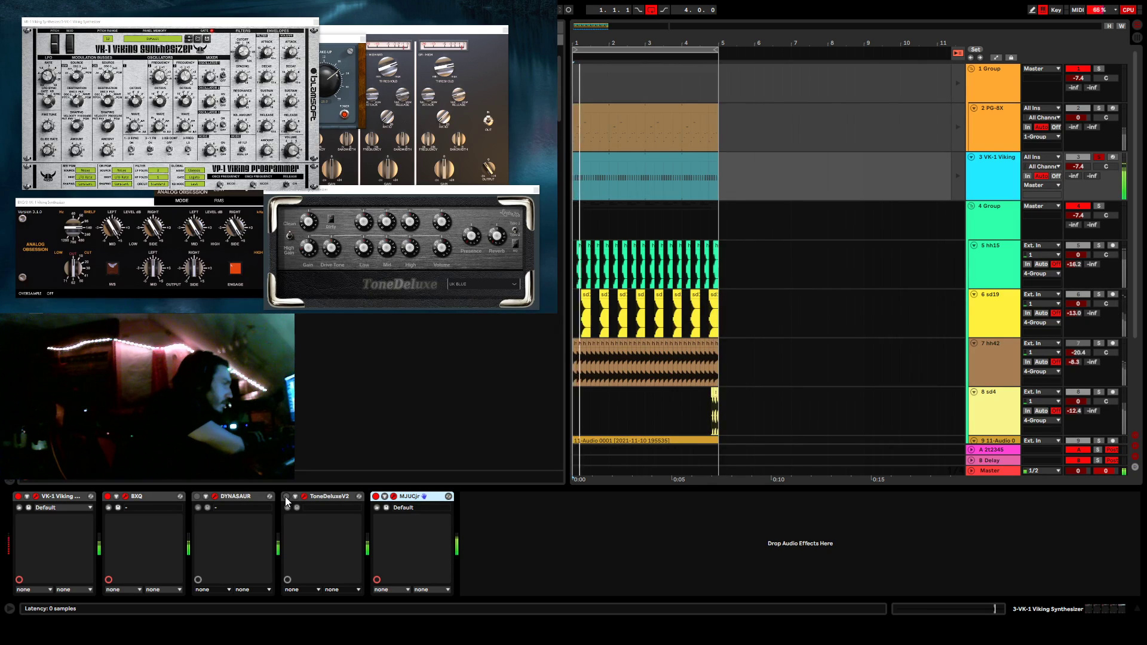
{"action": "left_click", "coordinate": [252, 499]}
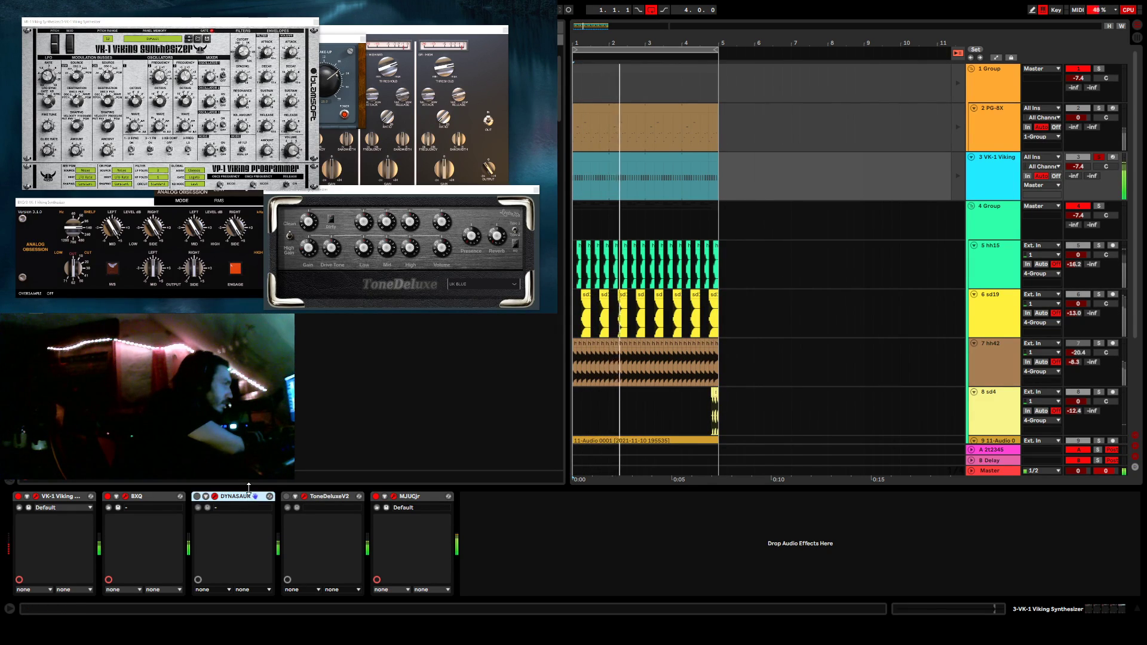
{"action": "key", "text": "Delete"}
{"action": "left_click_drag", "start_coordinate": [320, 499], "coordinate": [263, 498]}
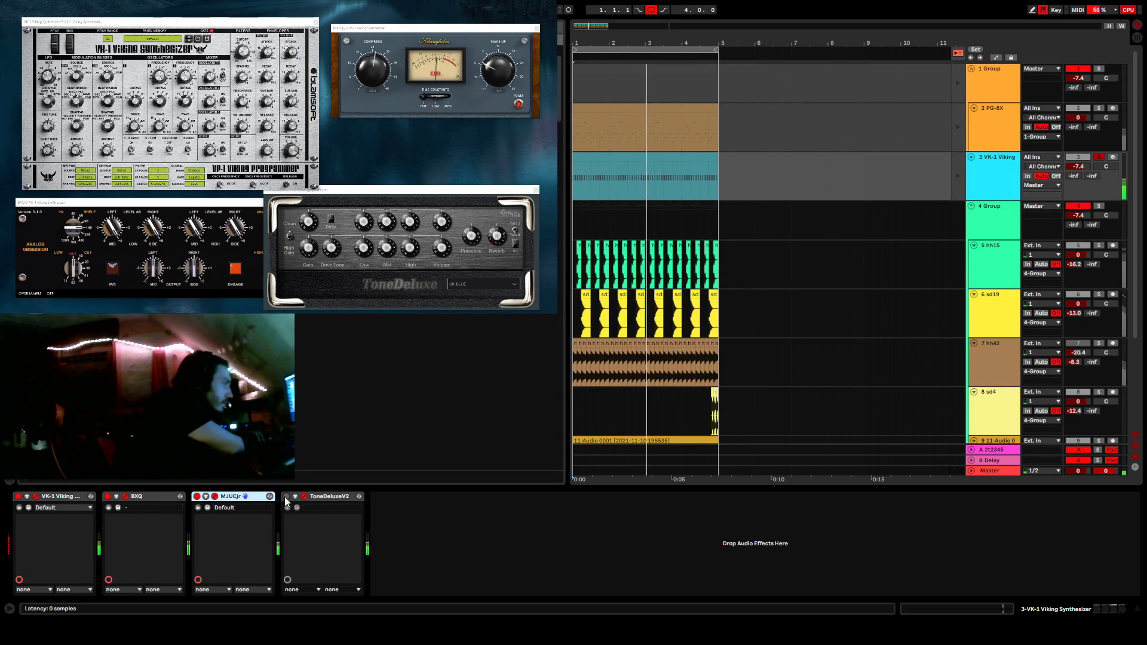
{"action": "left_click_drag", "start_coordinate": [356, 187], "coordinate": [362, 180]}
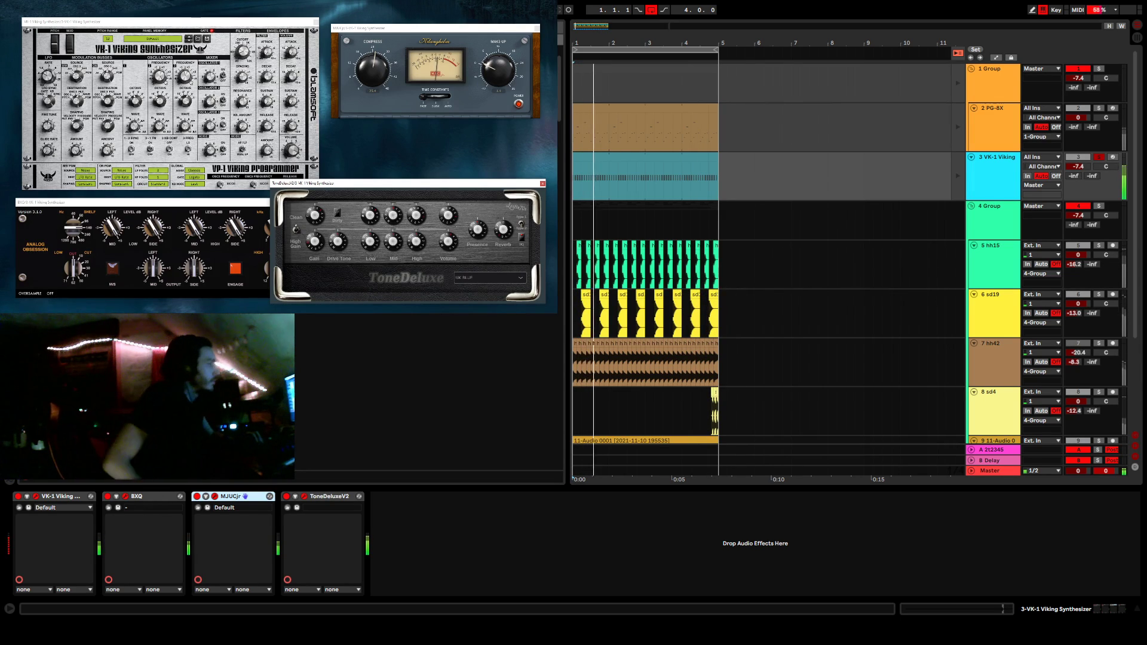
Try the EQE78V2 equalizer at the end of the VK-1 Viking's effect chain, then delete it.
{"action": "left_click", "coordinate": [230, 497]}
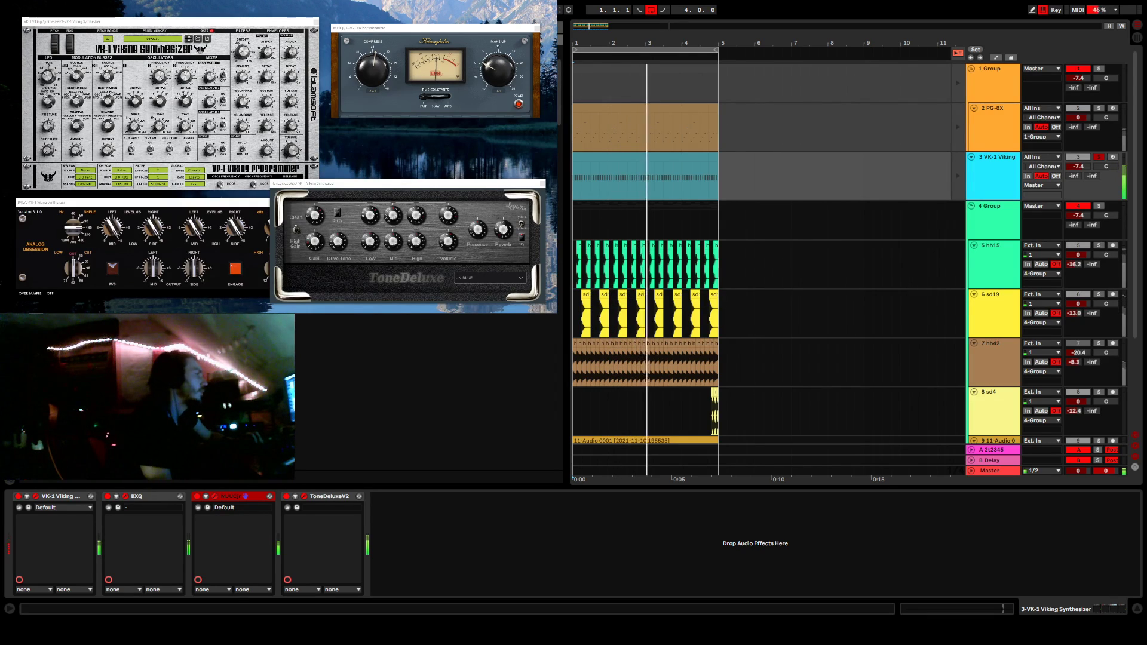
{"action": "left_click_drag", "start_coordinate": [418, 179], "coordinate": [457, 536]}
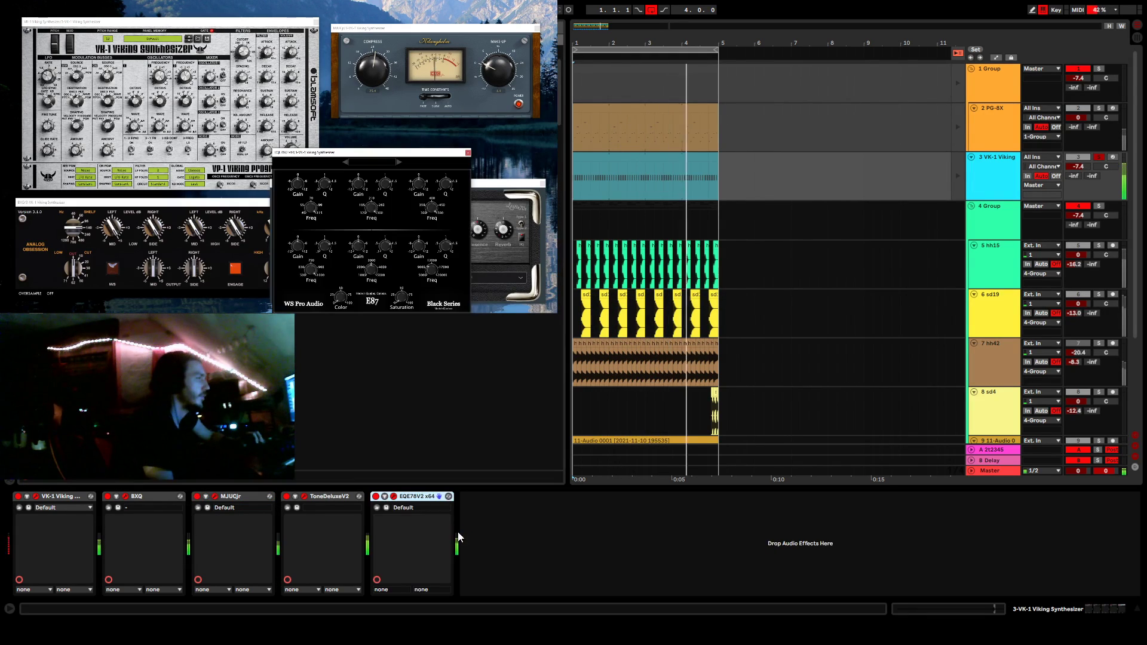
{"action": "left_click_drag", "start_coordinate": [411, 134], "coordinate": [417, 95]}
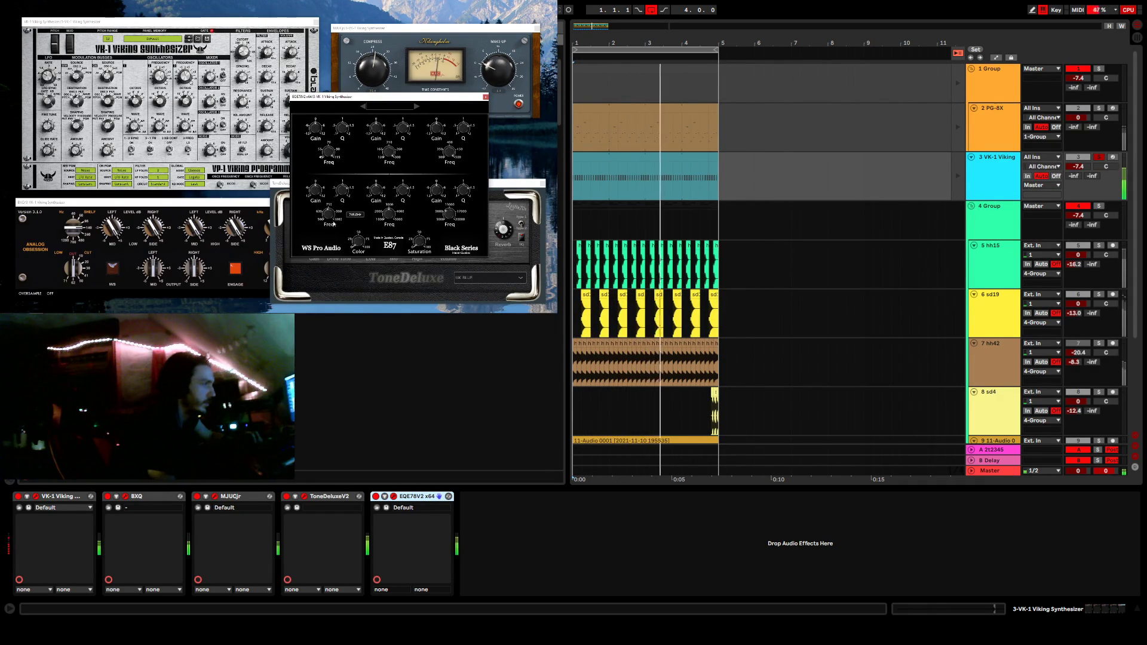
{"action": "mouse_move", "coordinate": [319, 193]}
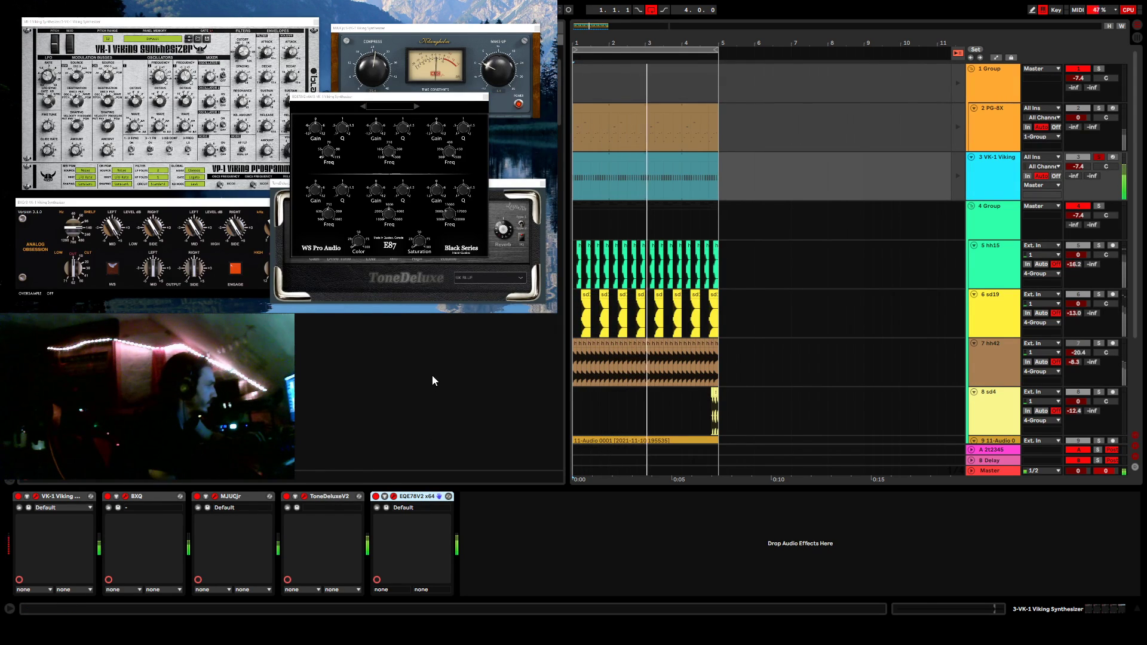
{"action": "key", "text": "Delete"}
Try the NEQME equalizer after ToneDeluxe on the VK-1 Viking track, then delete it.
{"action": "left_click", "coordinate": [326, 496]}
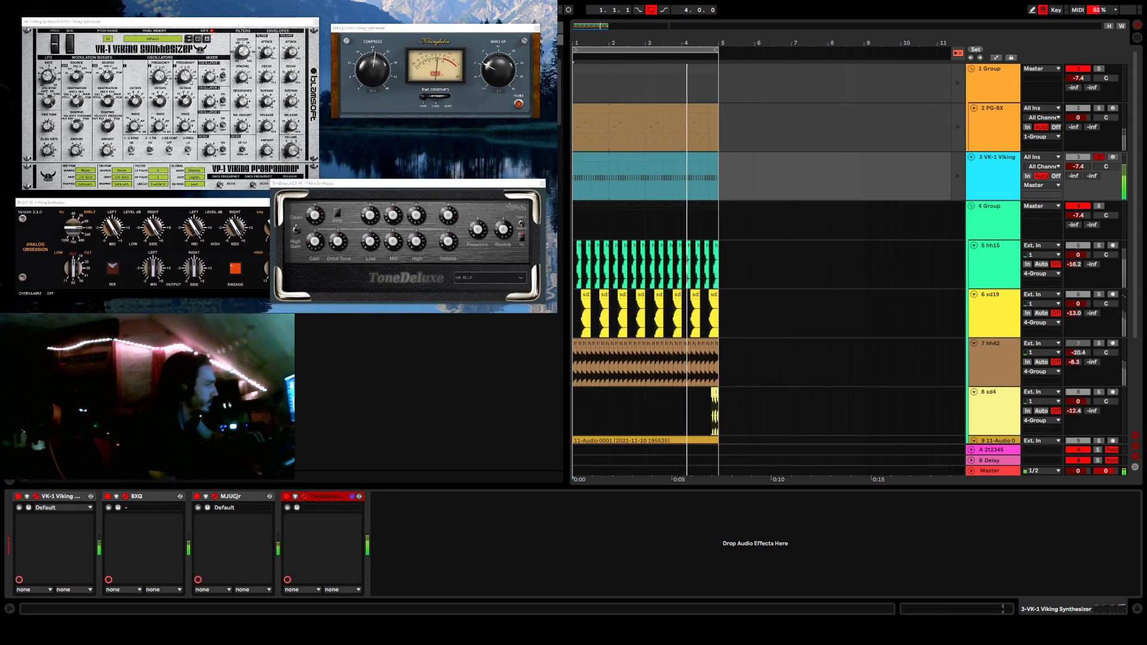
{"action": "left_click_drag", "start_coordinate": [358, 251], "coordinate": [464, 557]}
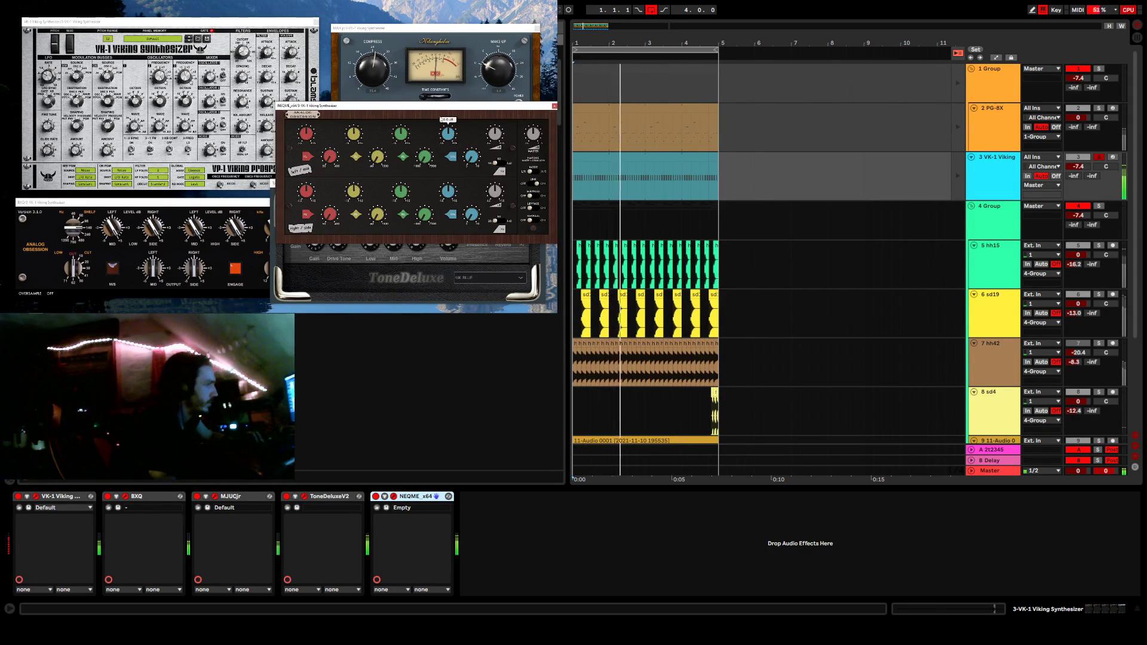
{"action": "left_click_drag", "start_coordinate": [434, 109], "coordinate": [419, 110]}
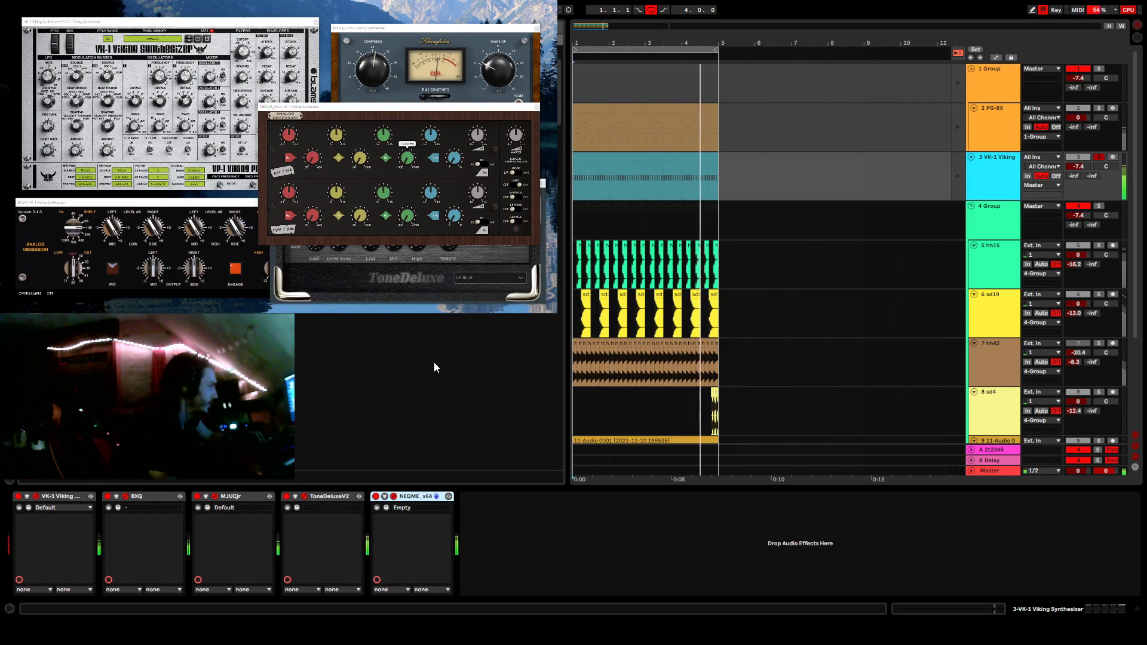
{"action": "key", "text": "Delete"}
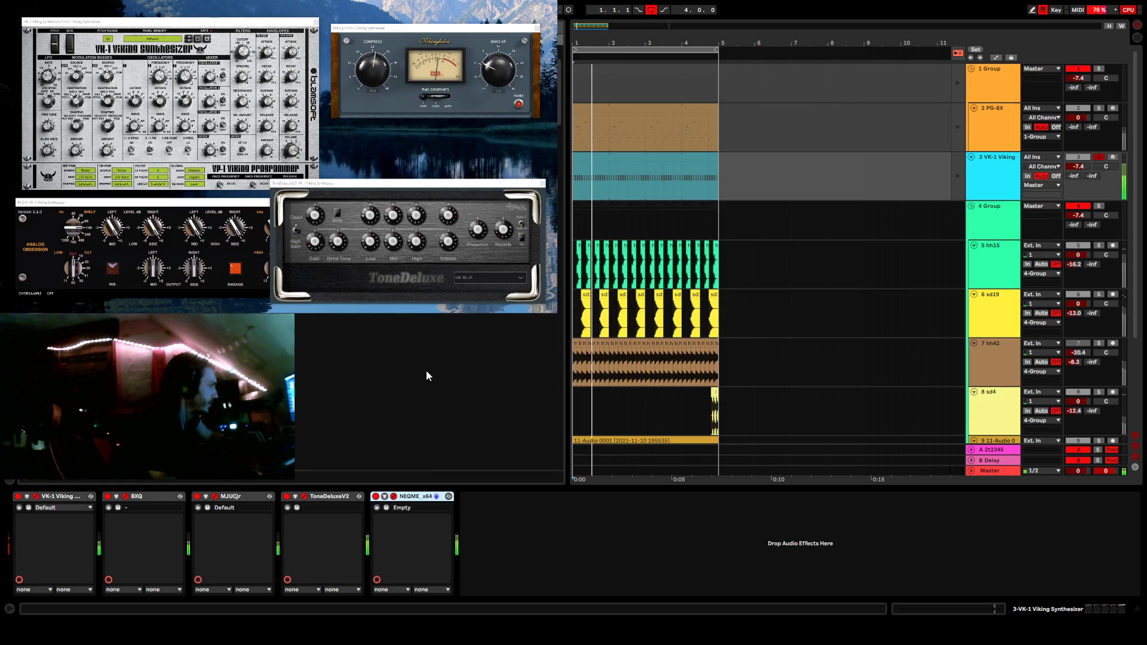
Add the Rare equalizer after ToneDeluxe on the VK-1 Viking track, and try OAQ behind it before deleting OAQ.
{"action": "left_click_drag", "start_coordinate": [239, 342], "coordinate": [442, 536]}
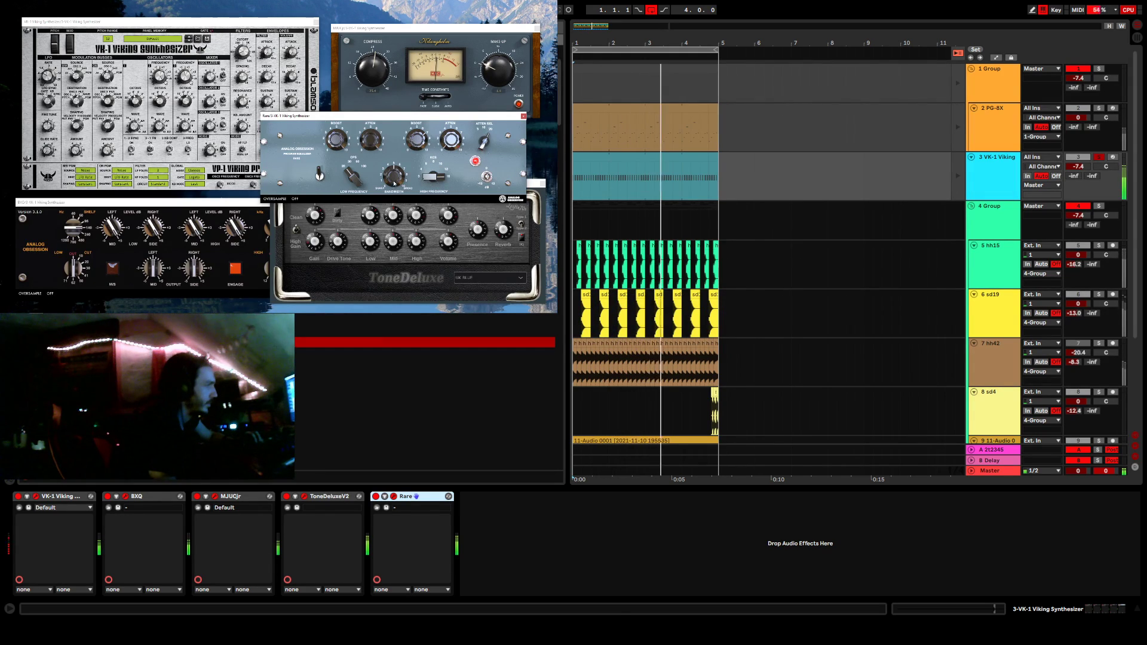
{"action": "left_click_drag", "start_coordinate": [418, 310], "coordinate": [531, 545]}
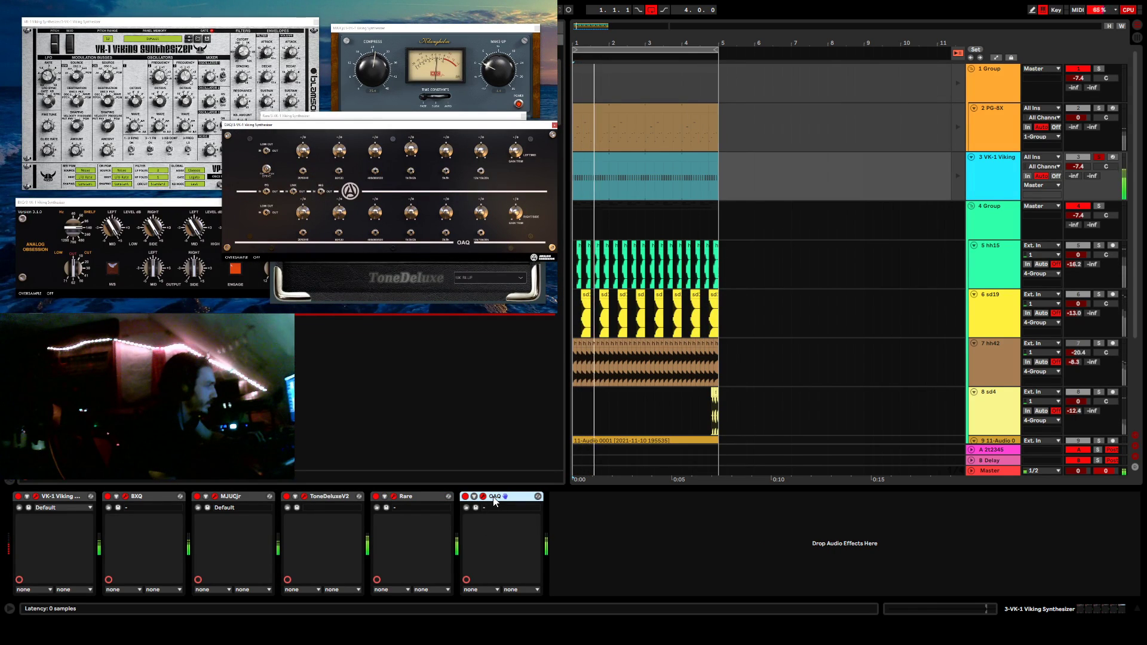
{"action": "key", "text": "Delete"}
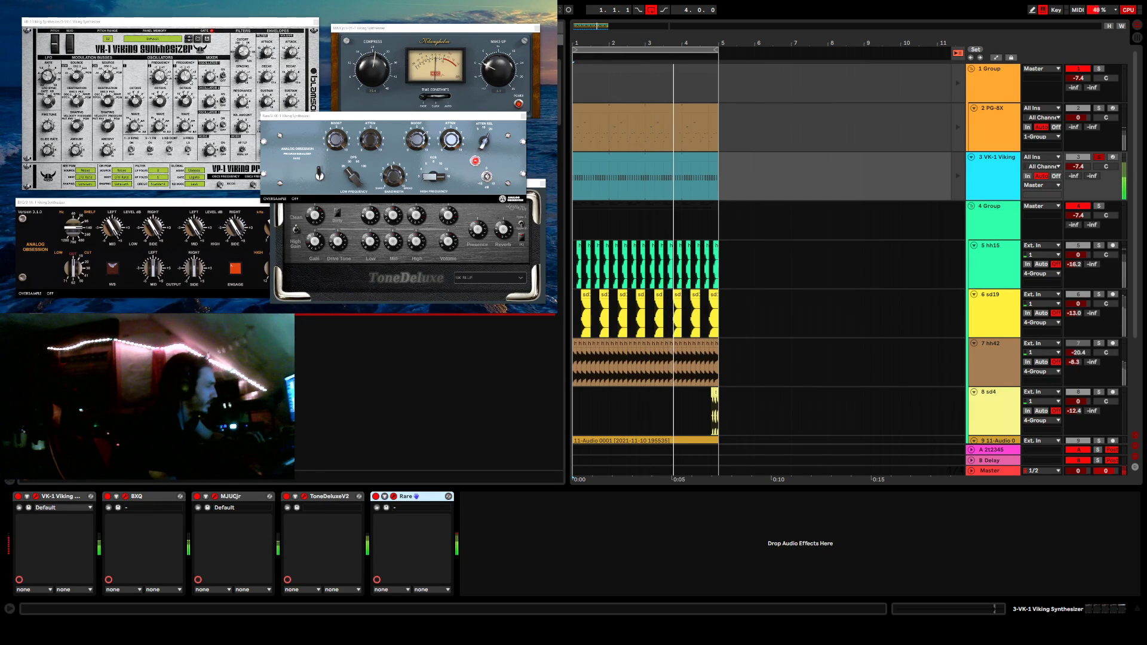
Add GGGGa_x64 after Rare on the VK-1 Viking track and readjust the synth, MJUCjr and Rare settings.
{"action": "left_click_drag", "start_coordinate": [457, 406], "coordinate": [548, 554]}
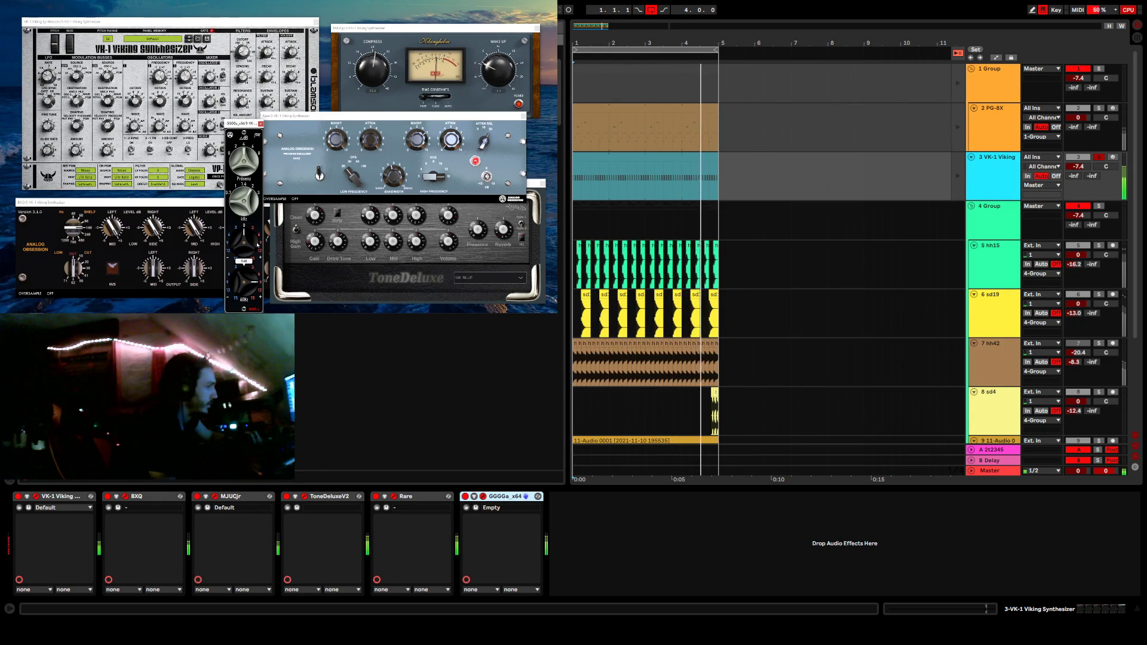
{"action": "left_click", "coordinate": [267, 78]}
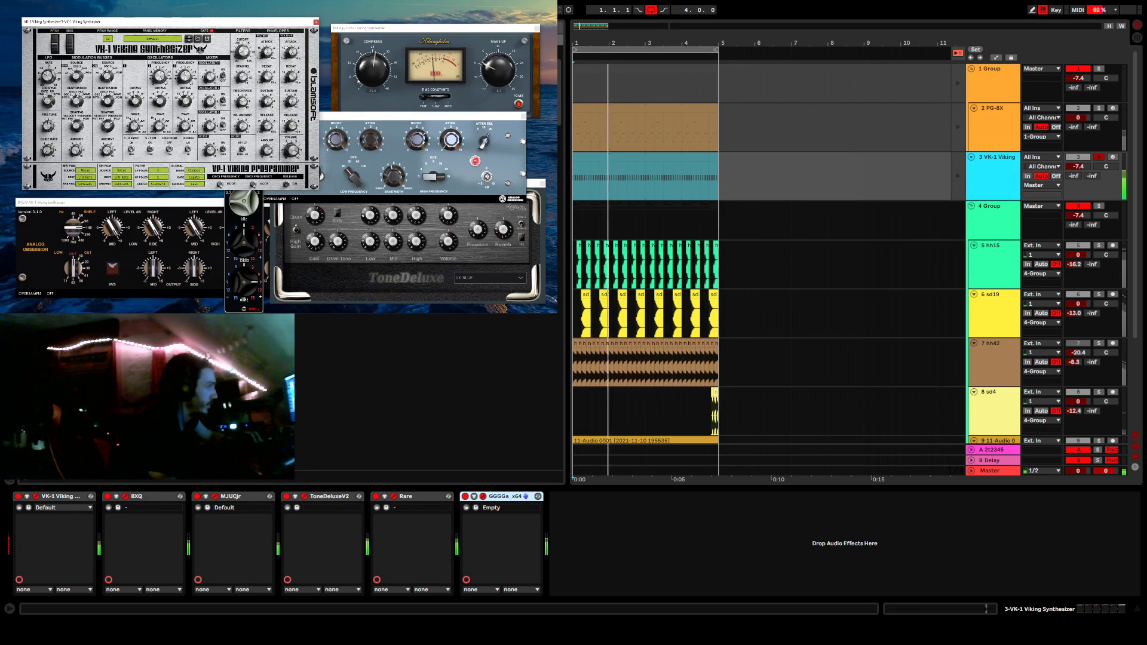
{"action": "left_click", "coordinate": [364, 83]}
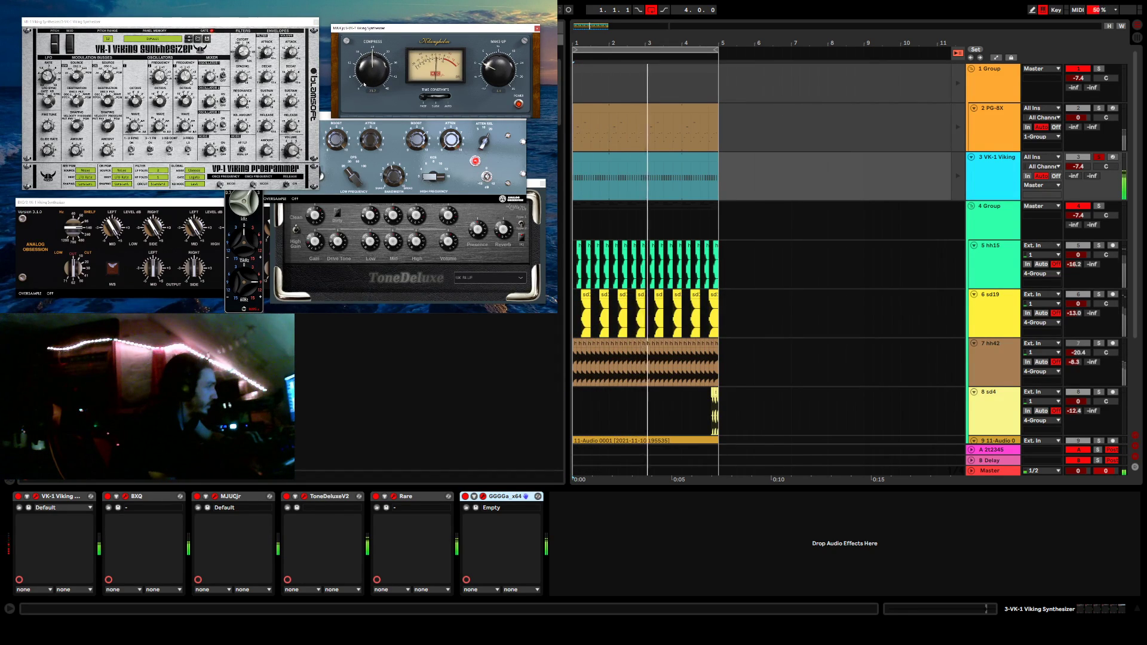
{"action": "left_click", "coordinate": [488, 182]}
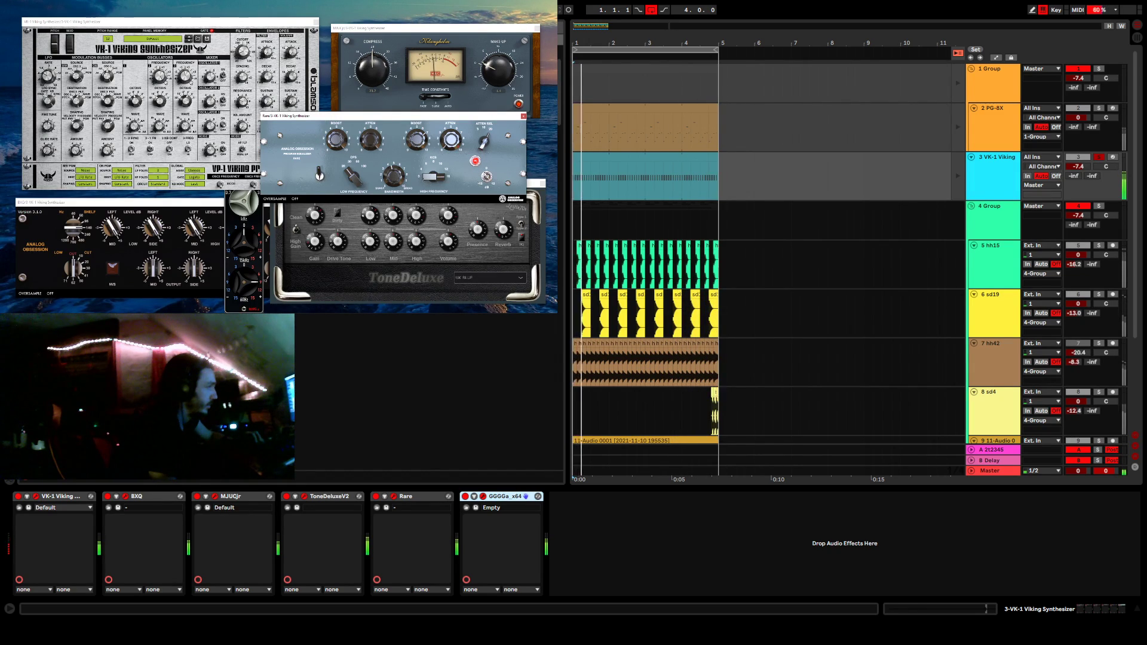
{"action": "left_click", "coordinate": [393, 103]}
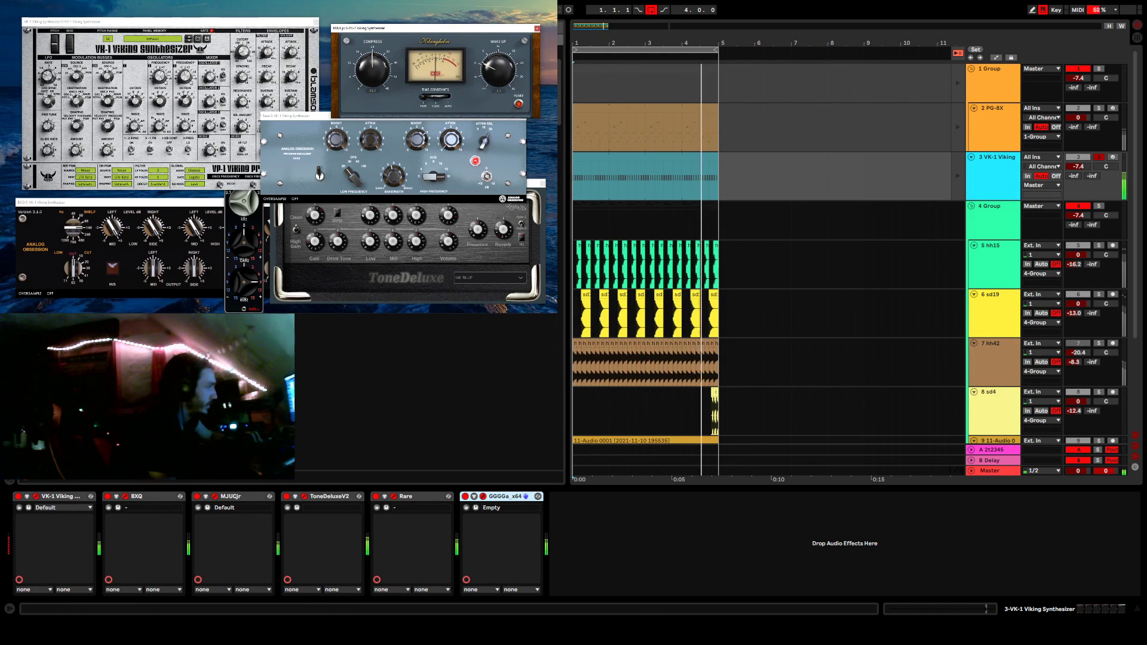
Try FetSnap after GGGGa_x64 on the VK-1 Viking track, then delete it.
{"action": "left_click", "coordinate": [505, 496]}
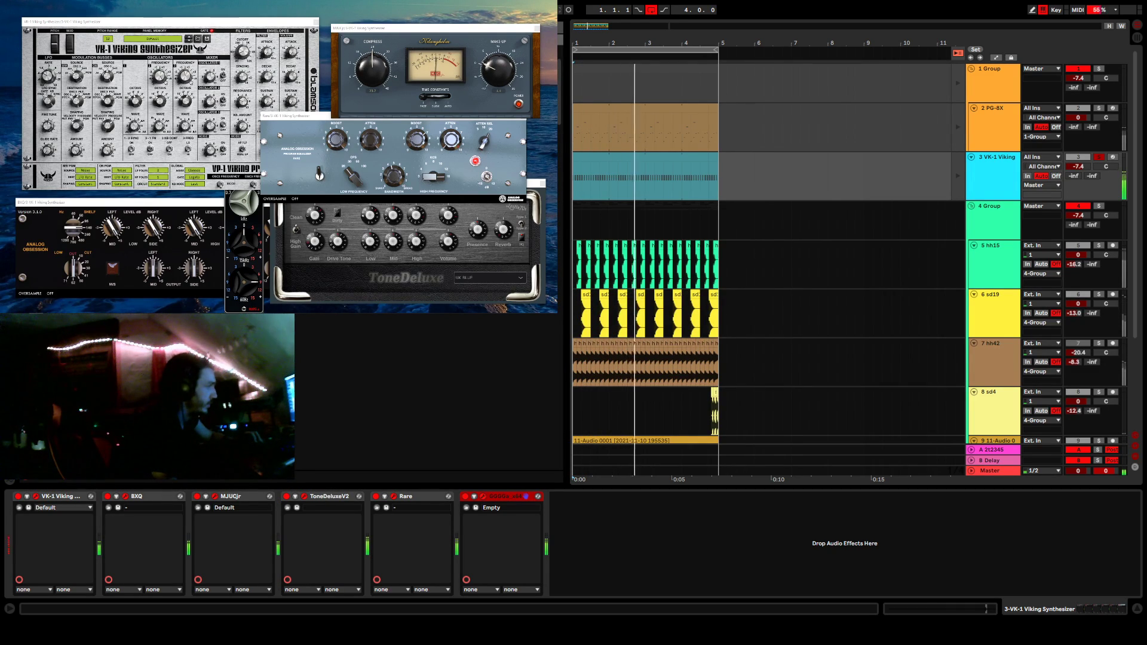
{"action": "left_click_drag", "start_coordinate": [418, 239], "coordinate": [628, 530]}
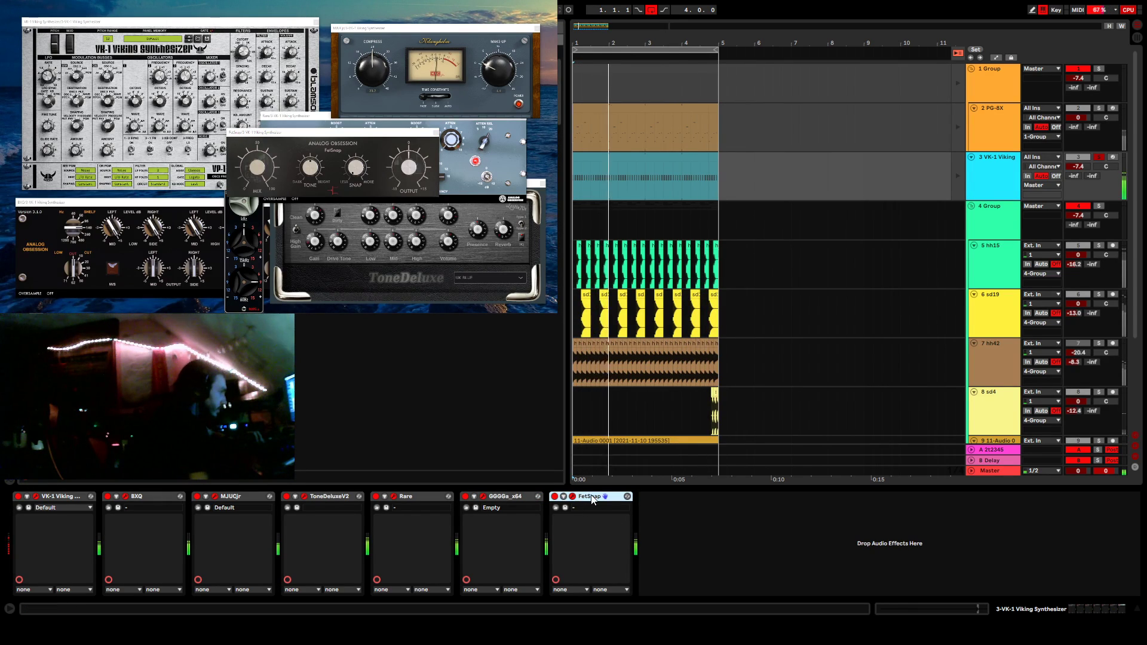
{"action": "key", "text": "Delete"}
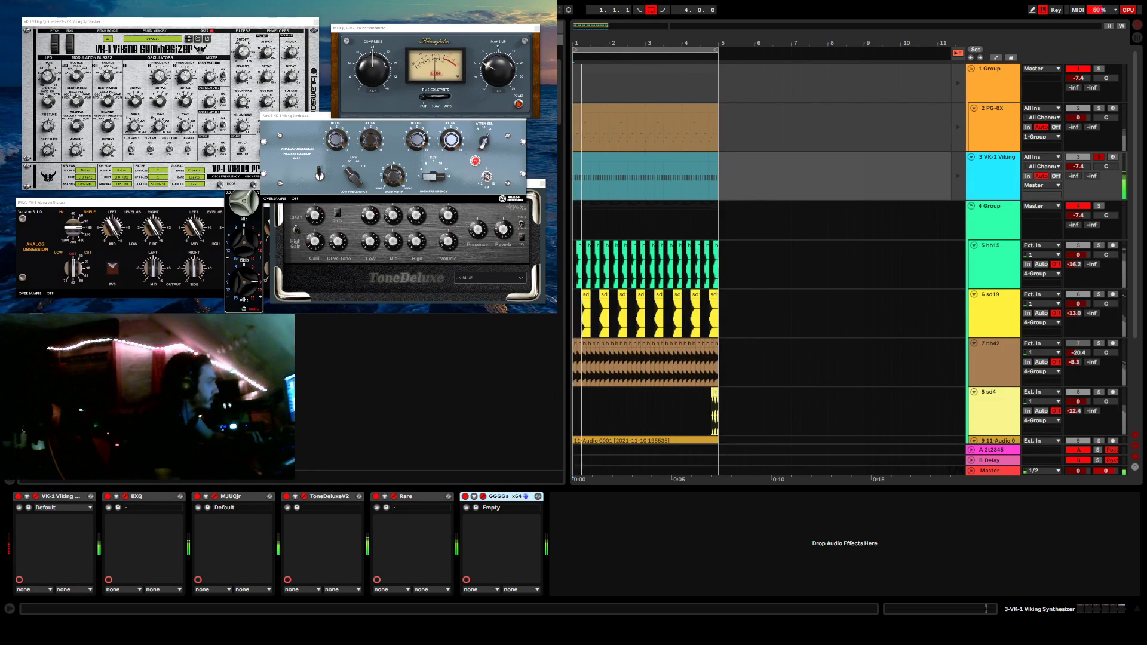
Add FETISH after GGGGa_x64 on the VK-1 Viking track, with 13-Audio as its sidechain input and the external sidechain switched on.
{"action": "left_click", "coordinate": [503, 496]}
{"action": "left_click_drag", "start_coordinate": [179, 179], "coordinate": [586, 517]}
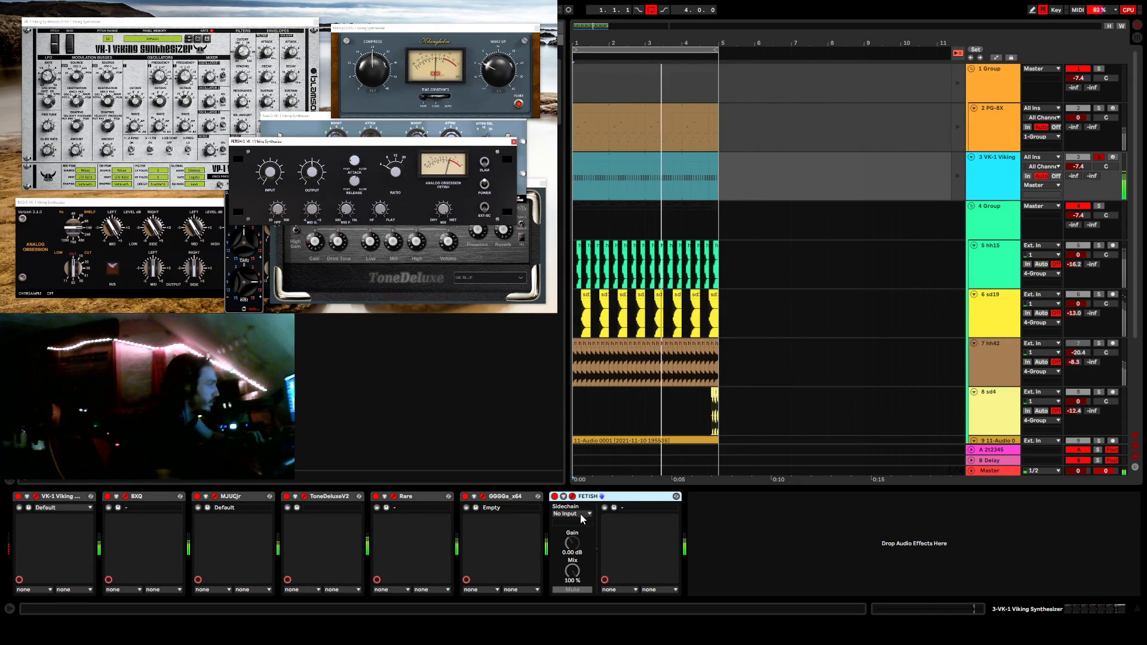
{"action": "scroll", "coordinate": [652, 430], "scroll_direction": "down", "scroll_amount": 2}
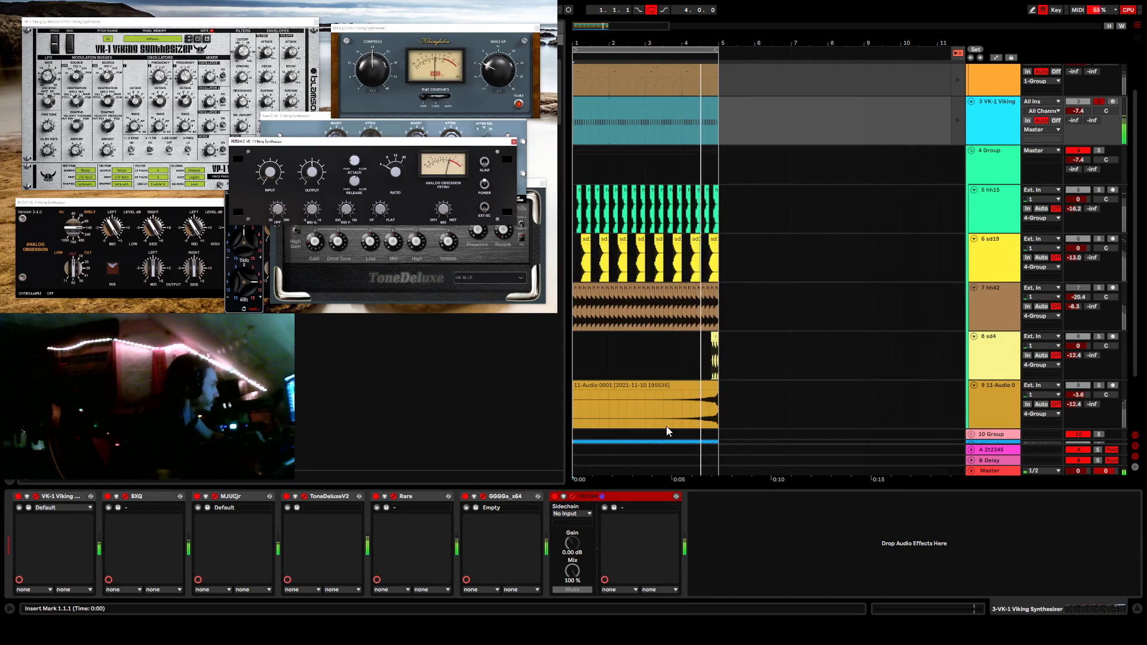
{"action": "scroll", "coordinate": [677, 417], "scroll_direction": "down", "scroll_amount": 2}
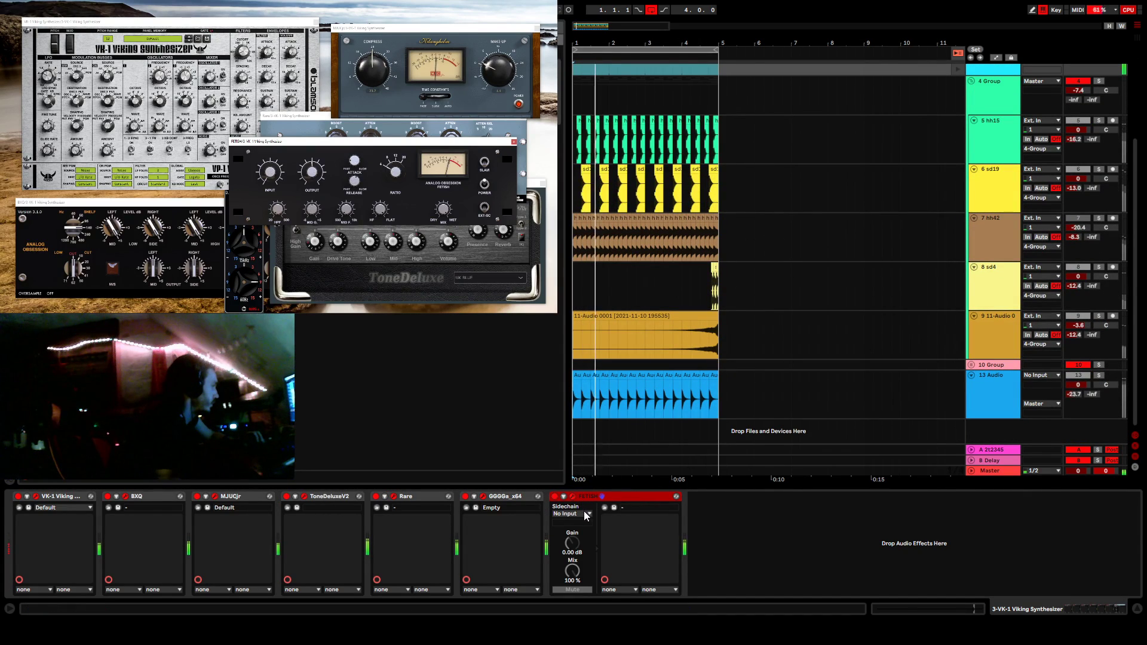
{"action": "left_click", "coordinate": [586, 473]}
{"action": "left_click", "coordinate": [587, 473]}
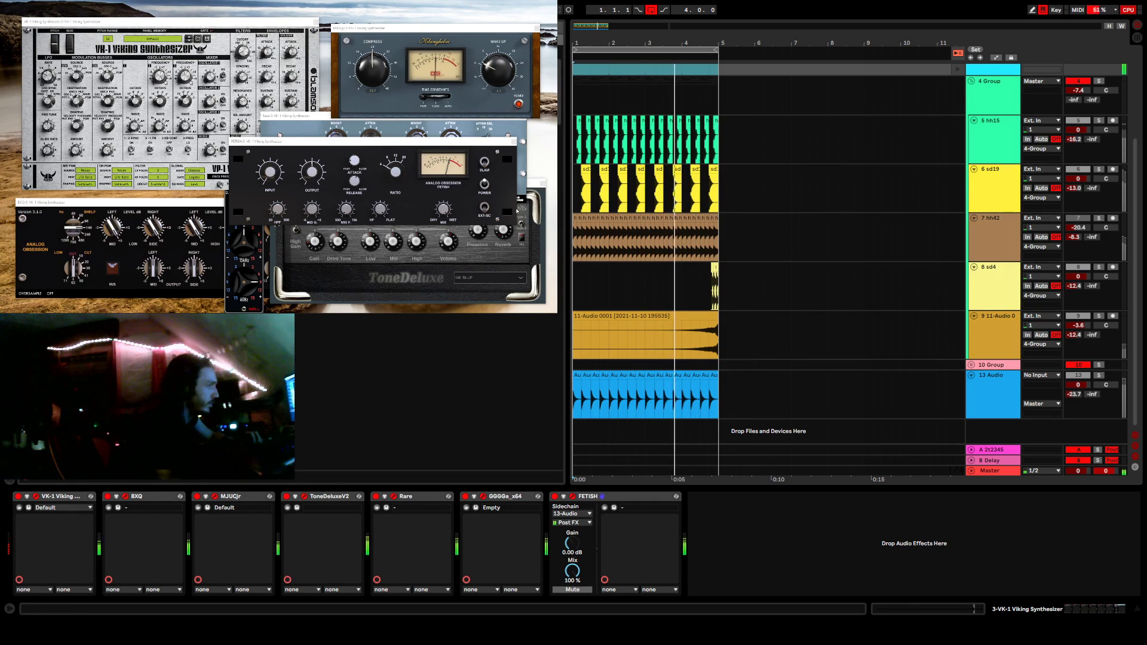
{"action": "left_click", "coordinate": [485, 208]}
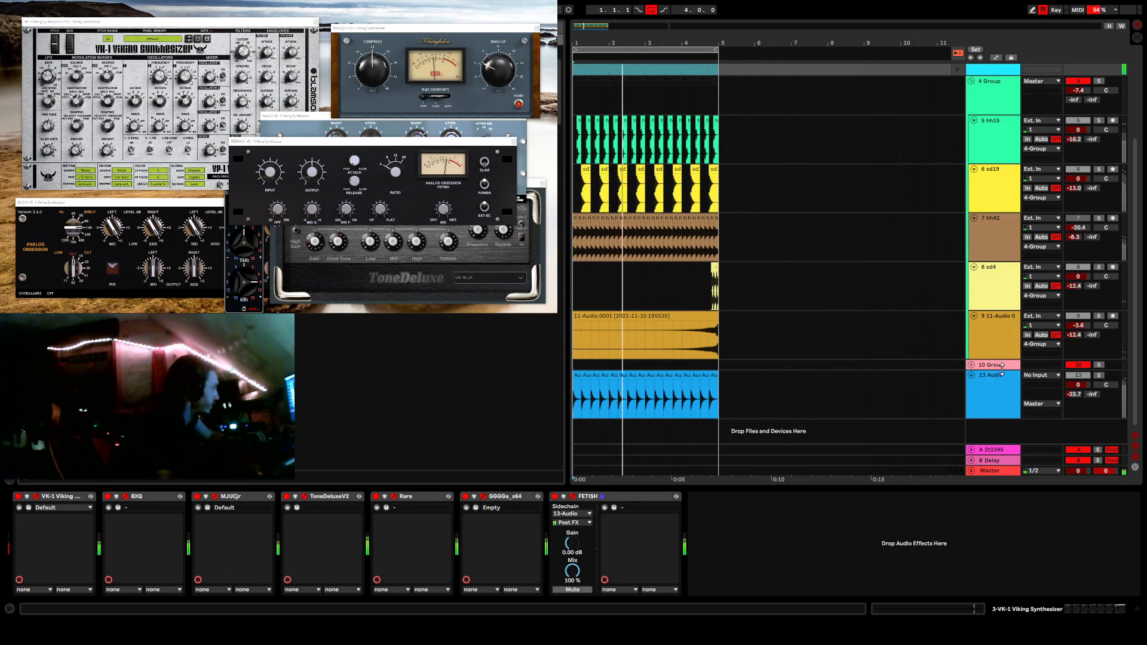
Fine-tune the VK-1 Viking synth, MJUCjr's compress amount and the FETISH compressor.
{"action": "left_click", "coordinate": [294, 106]}
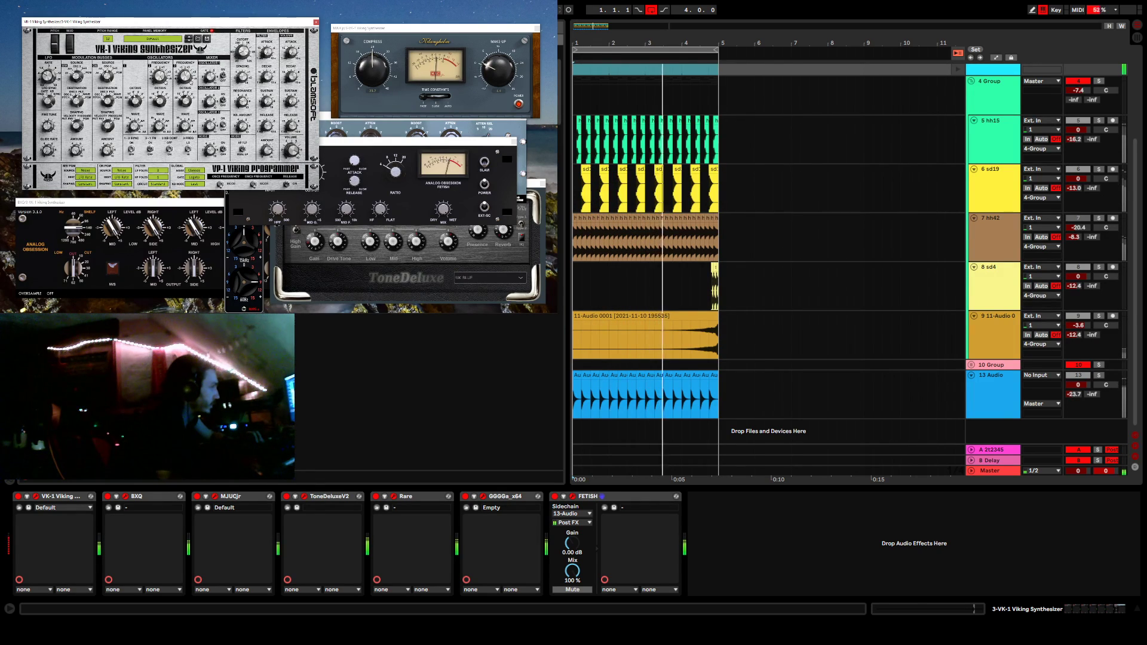
{"action": "left_click_drag", "start_coordinate": [372, 77], "coordinate": [373, 83]}
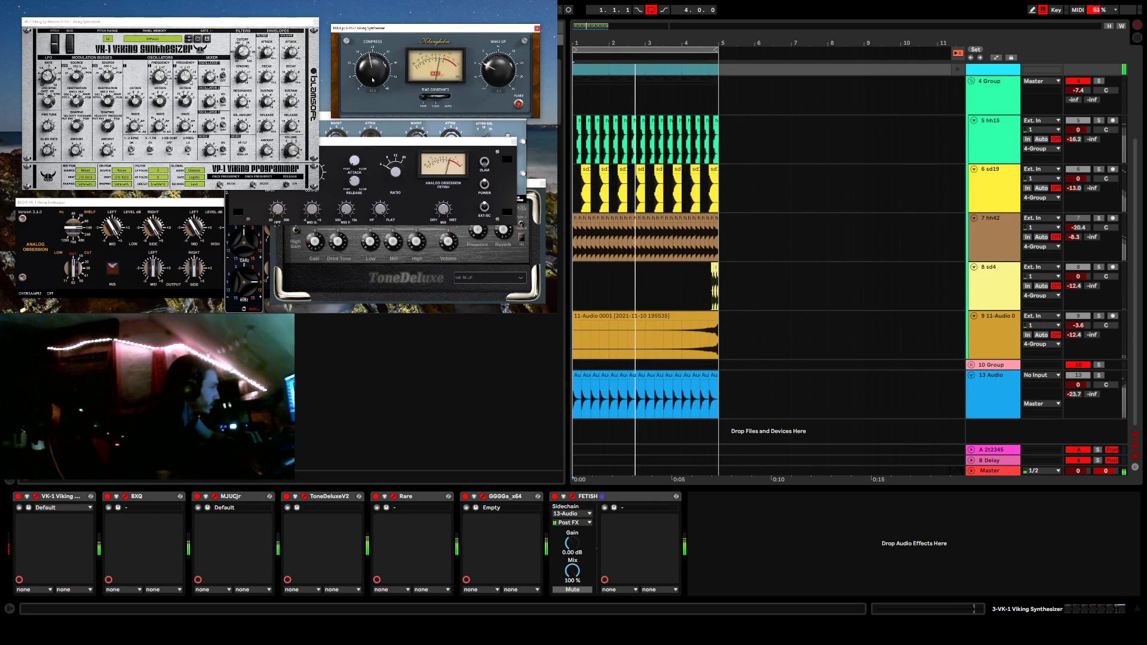
{"action": "left_click", "coordinate": [287, 173]}
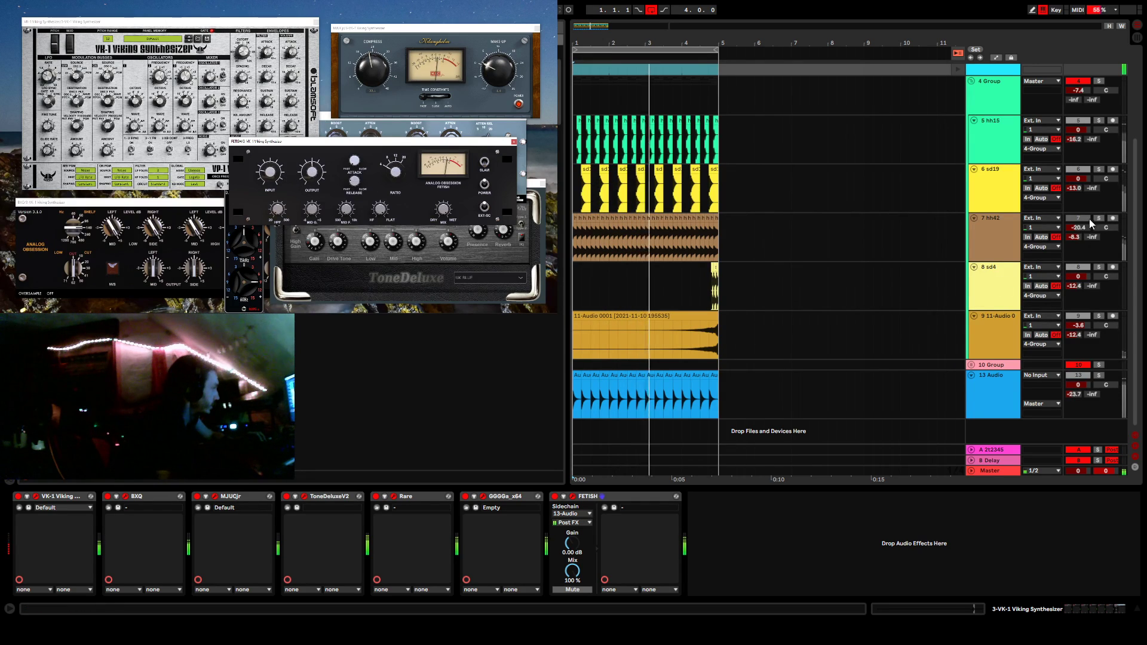
Unsolo the VK-1 Viking track and reactivate 4-Group, comparing the mix with return A off and on.
{"action": "scroll", "coordinate": [1084, 172], "scroll_direction": "up", "scroll_amount": 3}
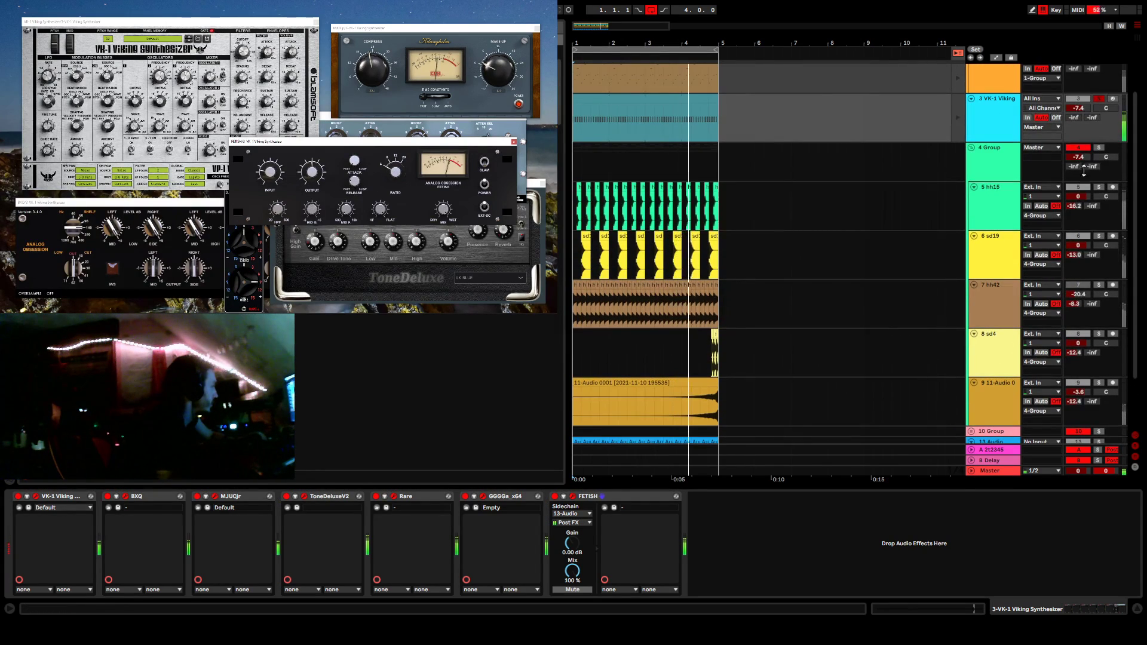
{"action": "left_click", "coordinate": [1098, 99]}
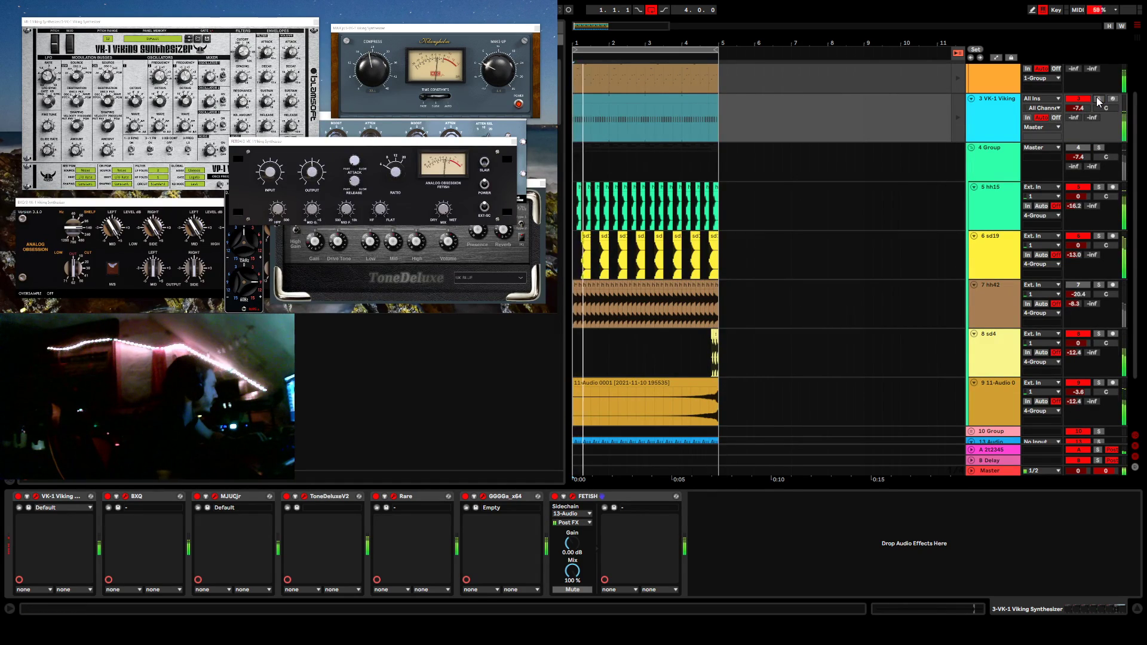
{"action": "scroll", "coordinate": [1083, 206], "scroll_direction": "up", "scroll_amount": 3}
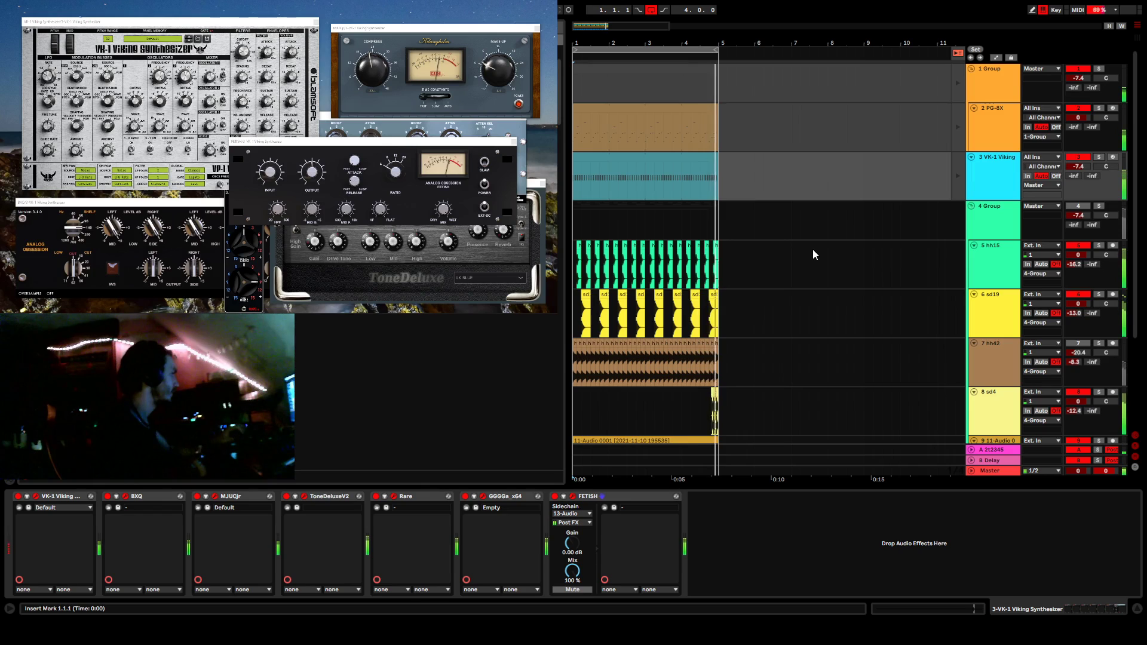
{"action": "left_click", "coordinate": [1085, 451]}
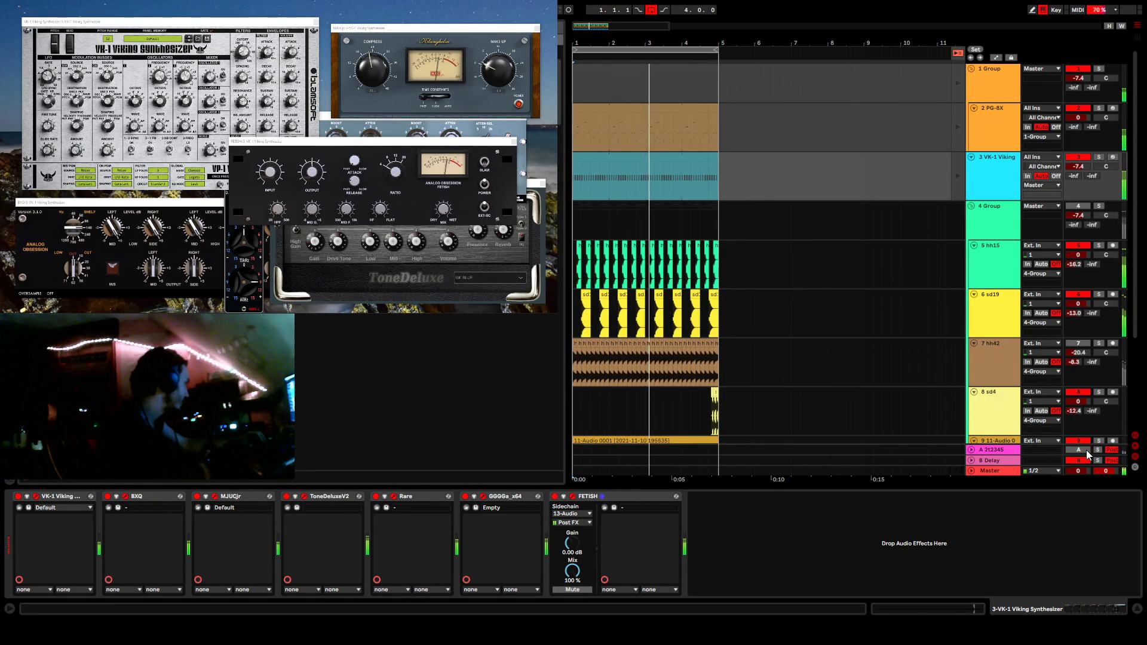
{"action": "left_click", "coordinate": [1079, 207]}
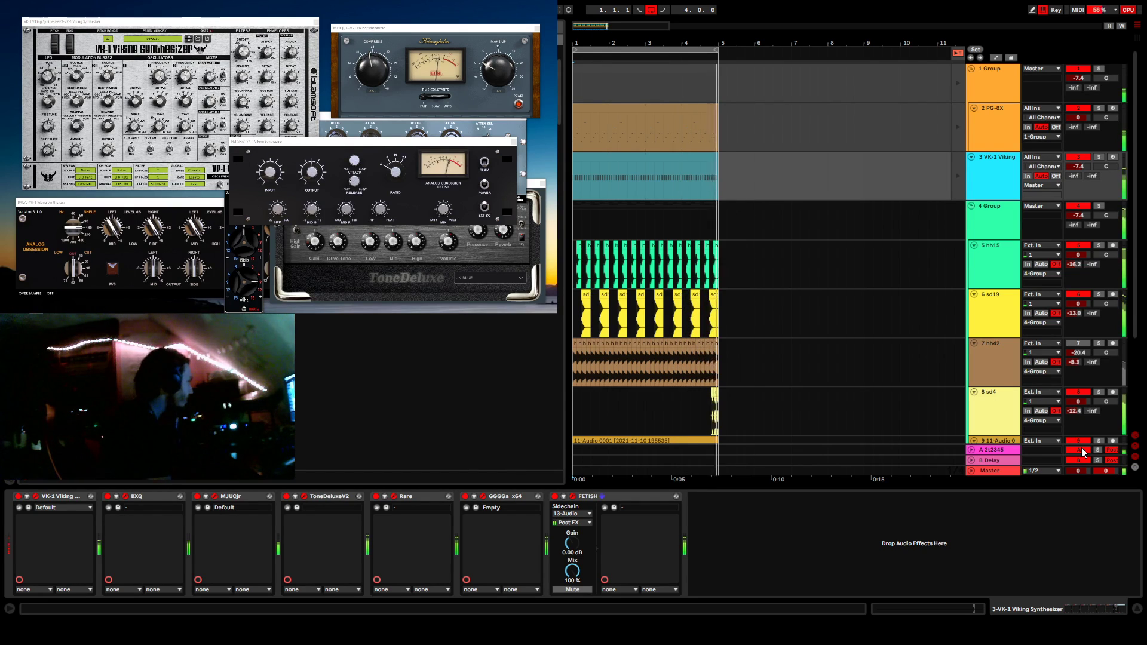
Deactivate the 11-Audio track in 4-Group and show the 1-Group and VK-1 Viking device chains.
{"action": "scroll", "coordinate": [884, 316], "scroll_direction": "down", "scroll_amount": 3}
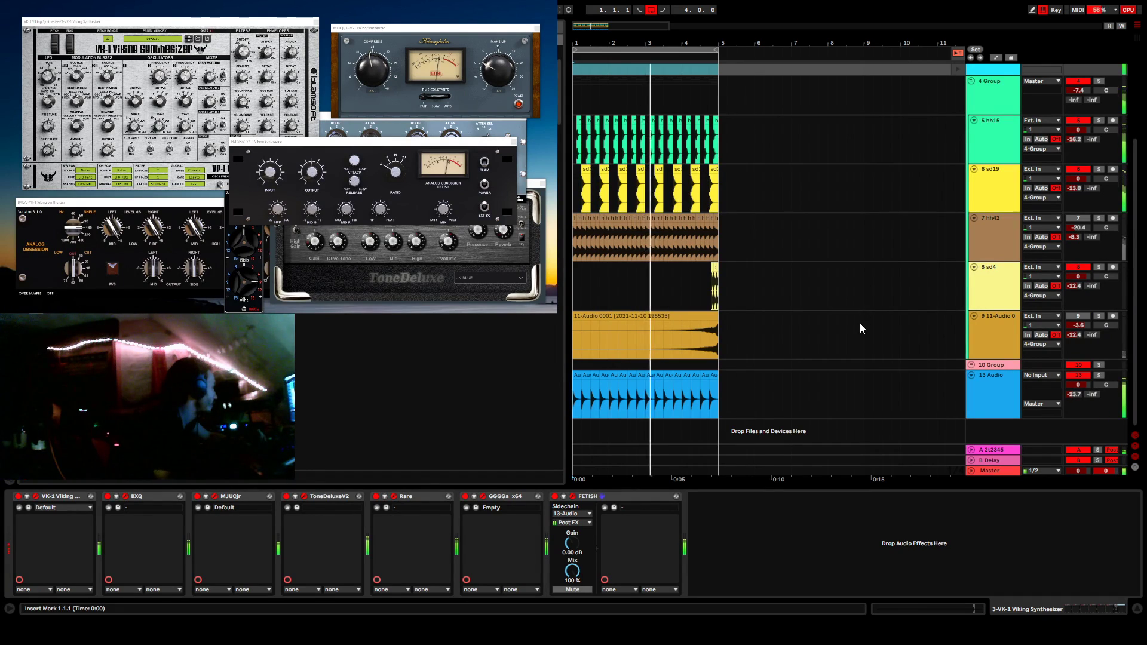
{"action": "scroll", "coordinate": [864, 323], "scroll_direction": "up", "scroll_amount": 3}
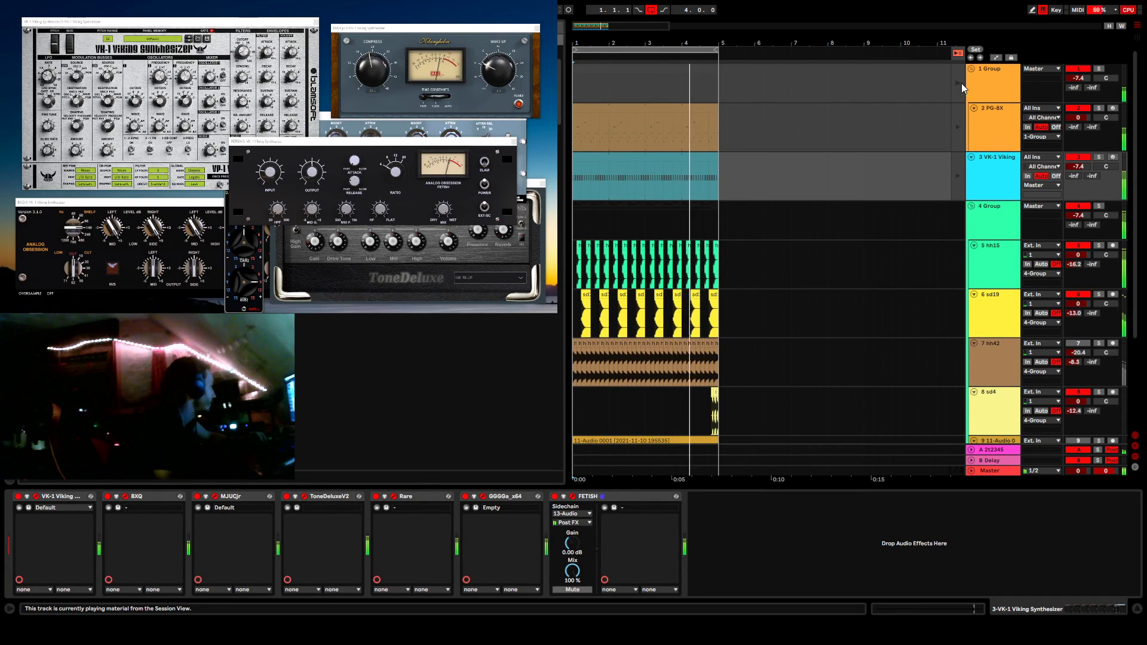
{"action": "scroll", "coordinate": [870, 336], "scroll_direction": "down", "scroll_amount": 2}
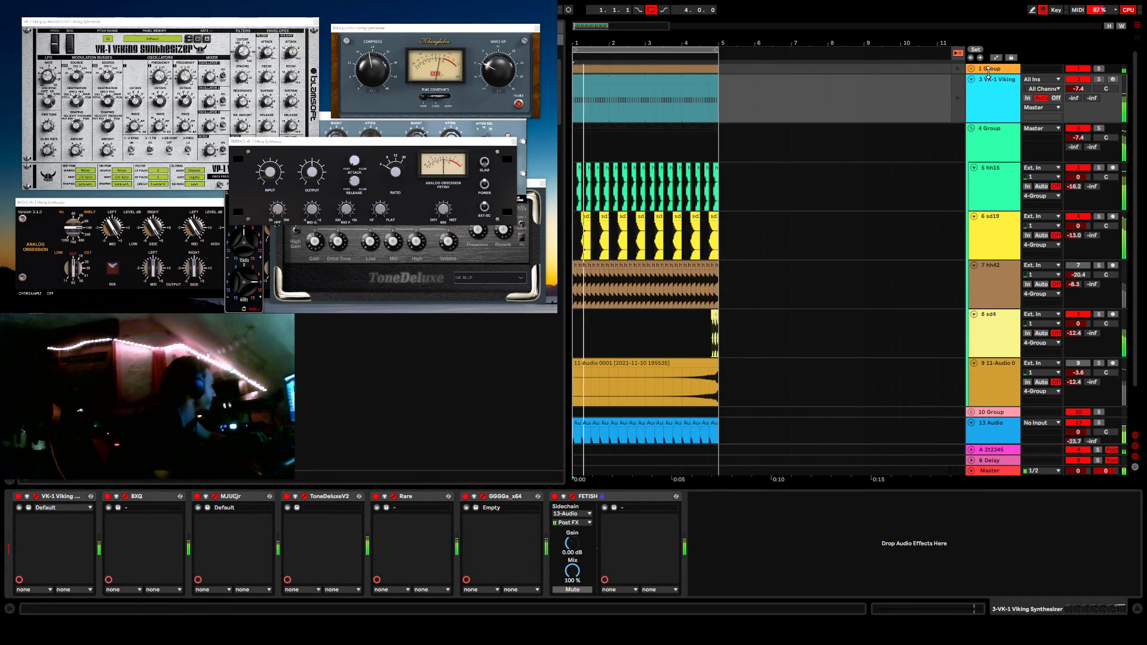
{"action": "left_click", "coordinate": [992, 69]}
{"action": "scroll", "coordinate": [989, 87], "scroll_direction": "up", "scroll_amount": 1}
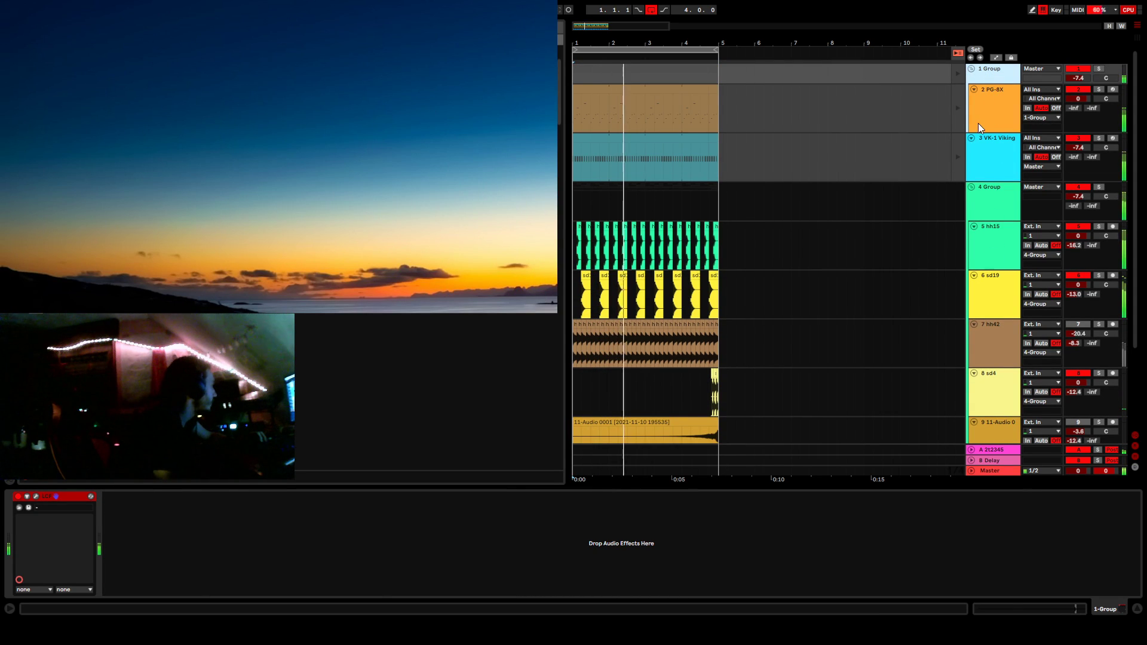
{"action": "left_click", "coordinate": [988, 149]}
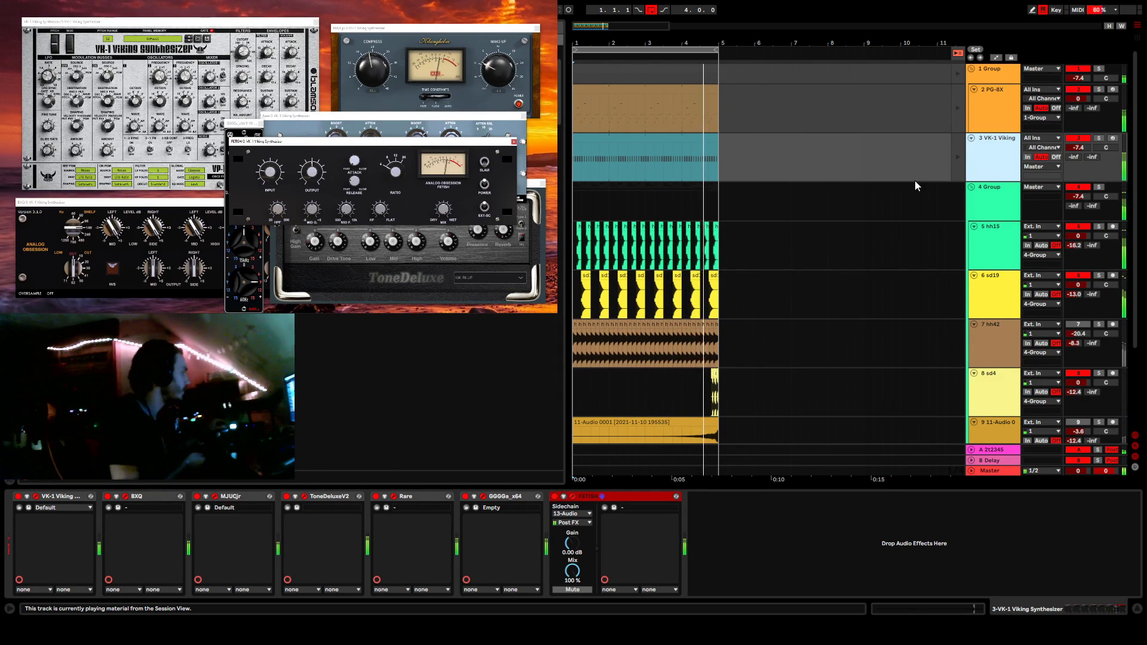
Show the PG-8X devices, try the saw and pulse waveforms on DCO-1, and adjust its other DCO-1 sliders.
{"action": "left_click", "coordinate": [984, 119]}
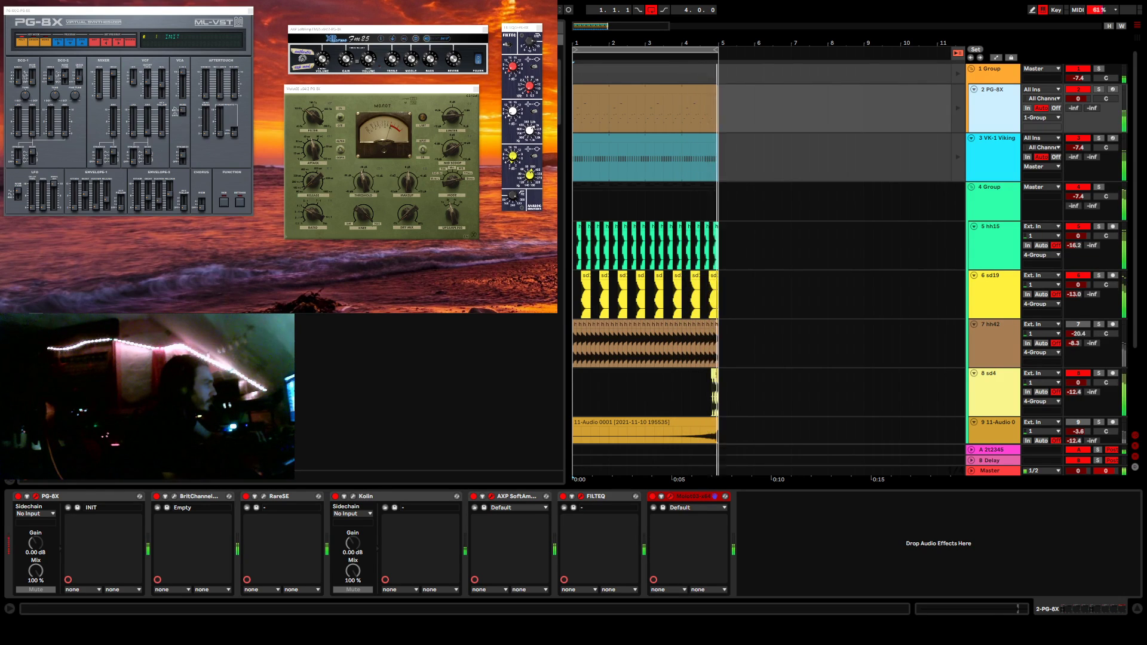
{"action": "left_click", "coordinate": [777, 108]}
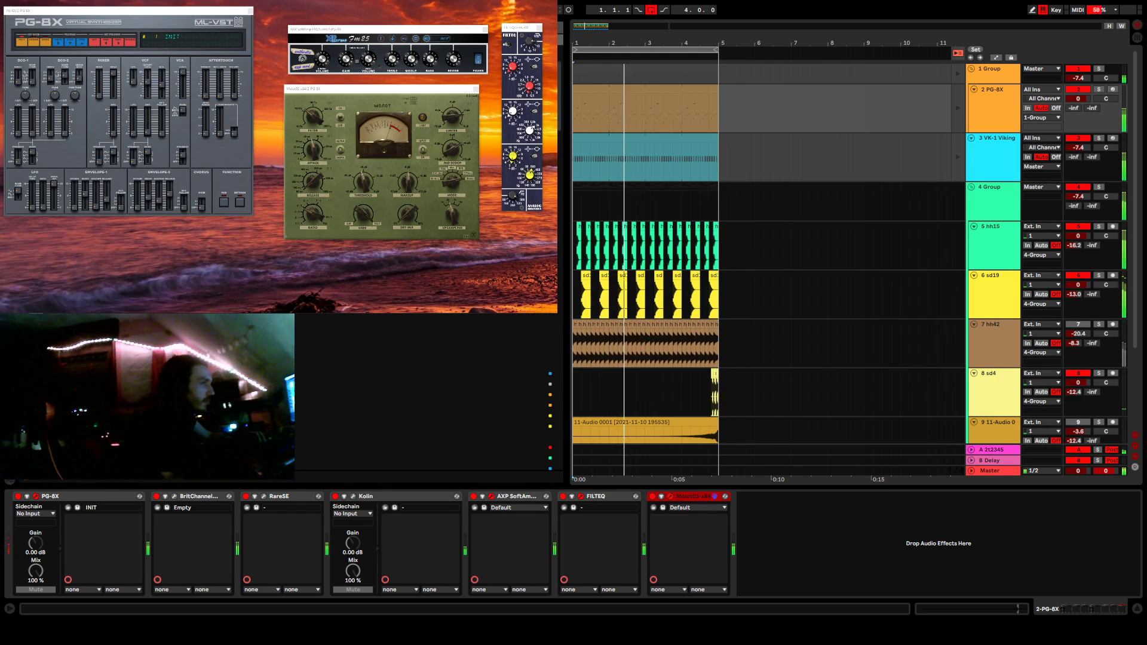
{"action": "mouse_move", "coordinate": [71, 96]}
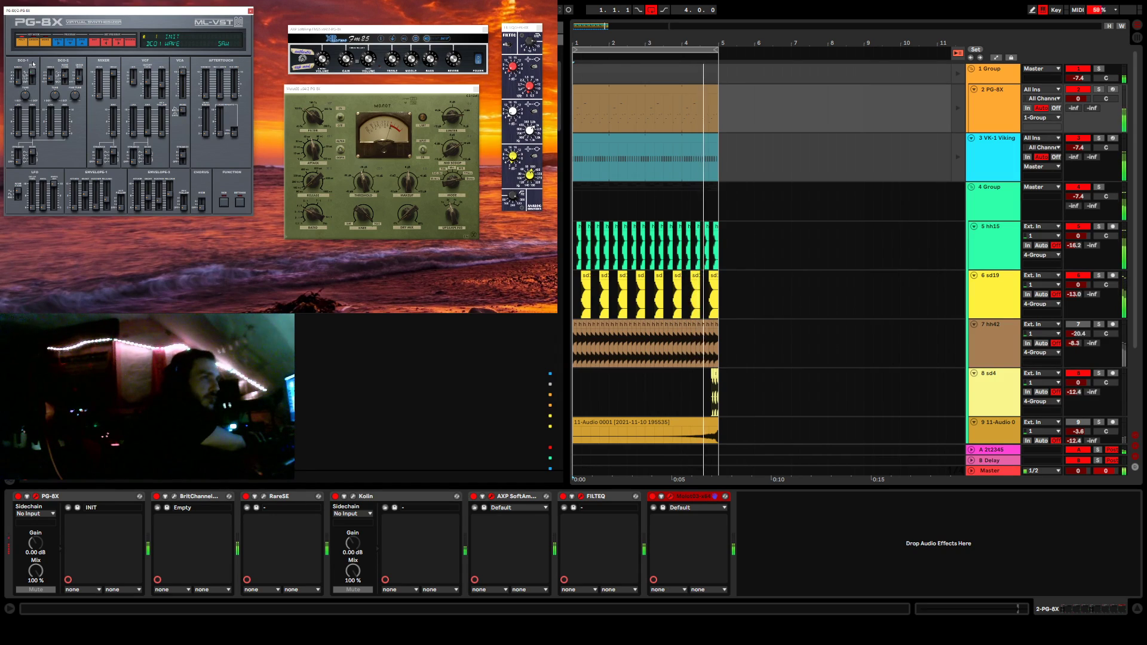
{"action": "left_click_drag", "start_coordinate": [25, 78], "coordinate": [24, 86]}
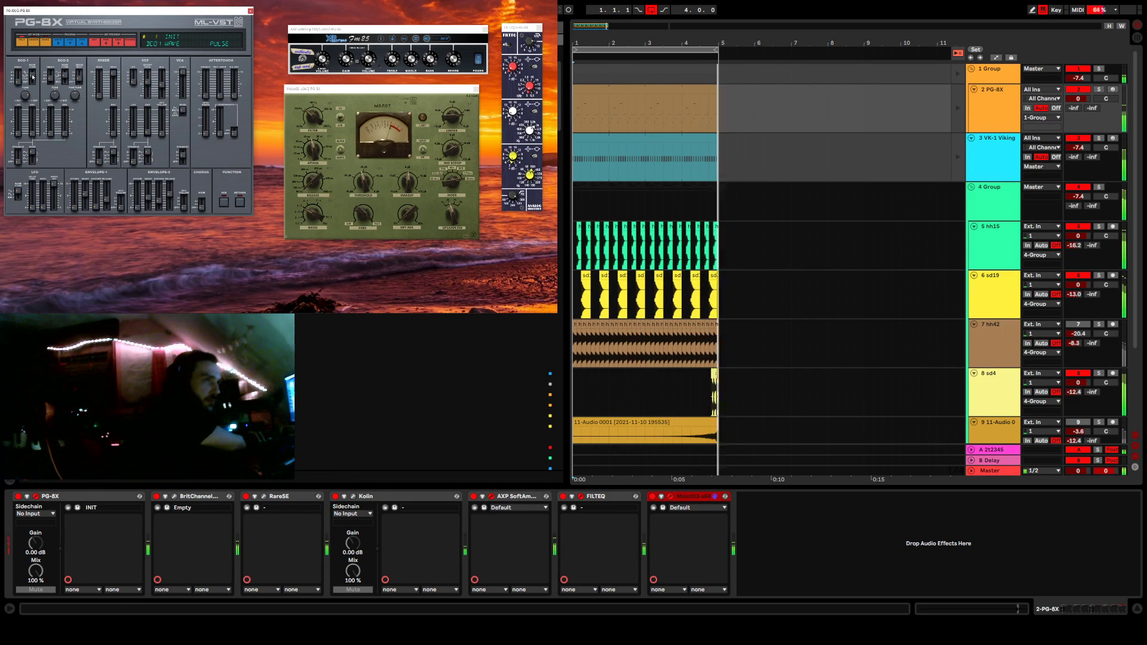
{"action": "left_click", "coordinate": [32, 73]}
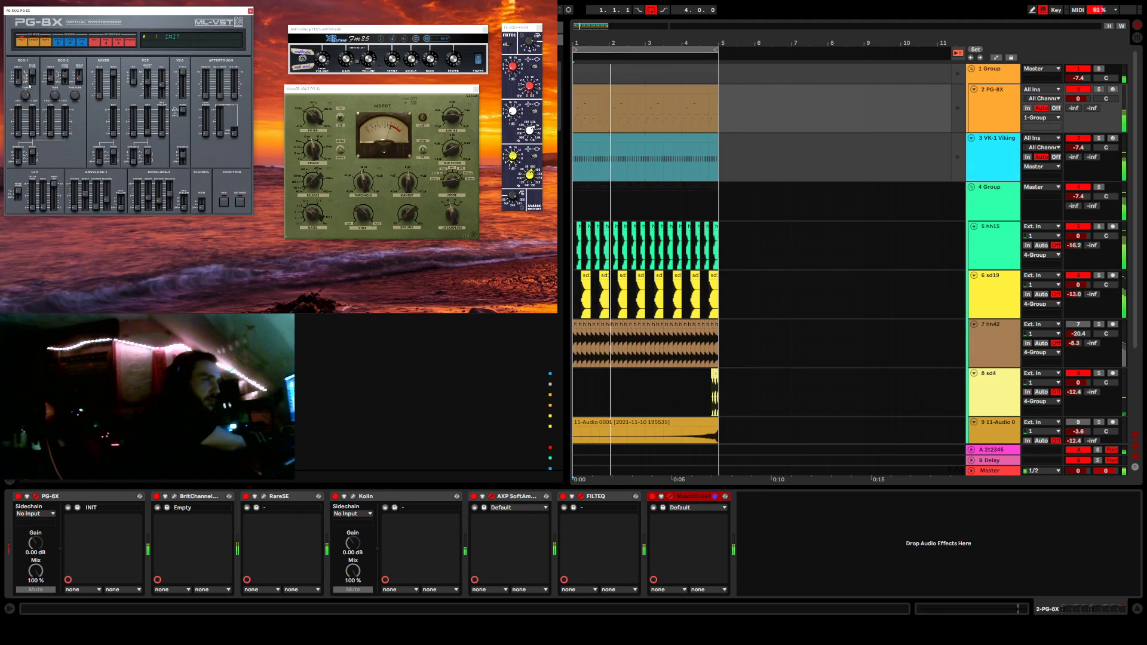
{"action": "left_click", "coordinate": [18, 113]}
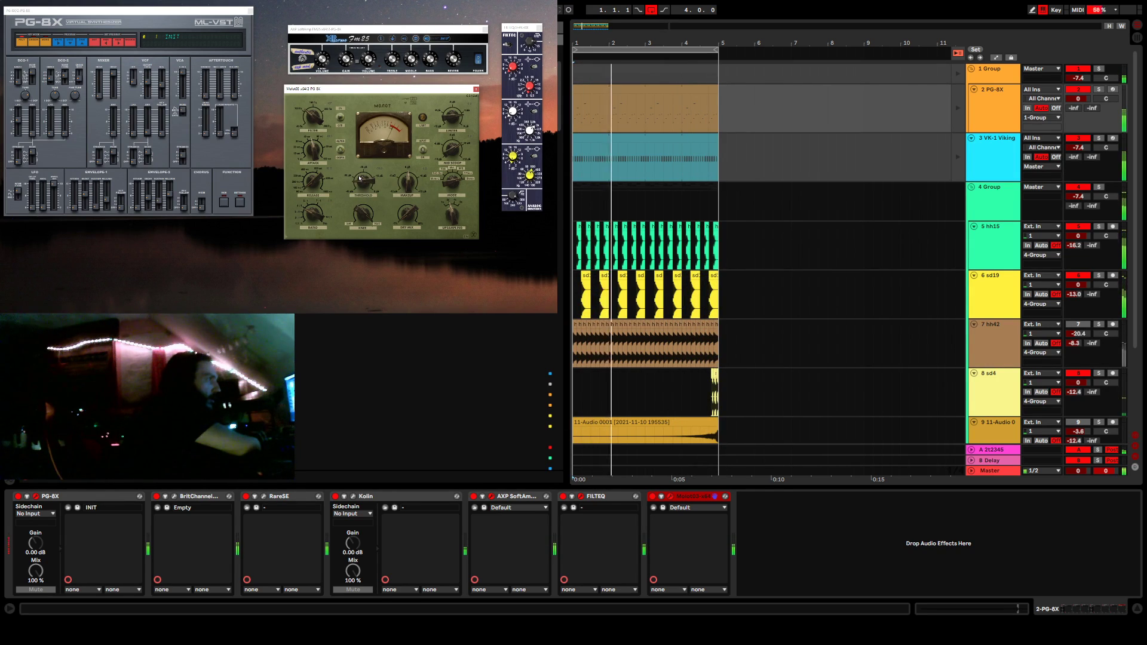
Adjust the Fm25 amp and the VCF sliders of the PG-8X synth.
{"action": "left_click", "coordinate": [435, 39]}
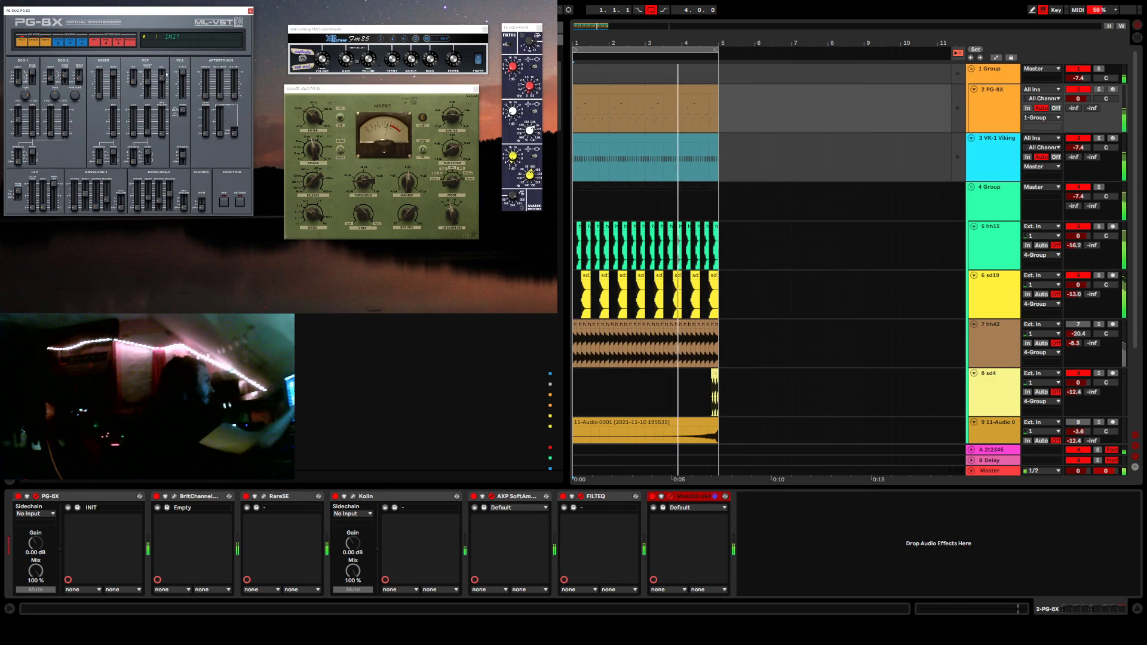
{"action": "left_click_drag", "start_coordinate": [163, 80], "coordinate": [154, 126]}
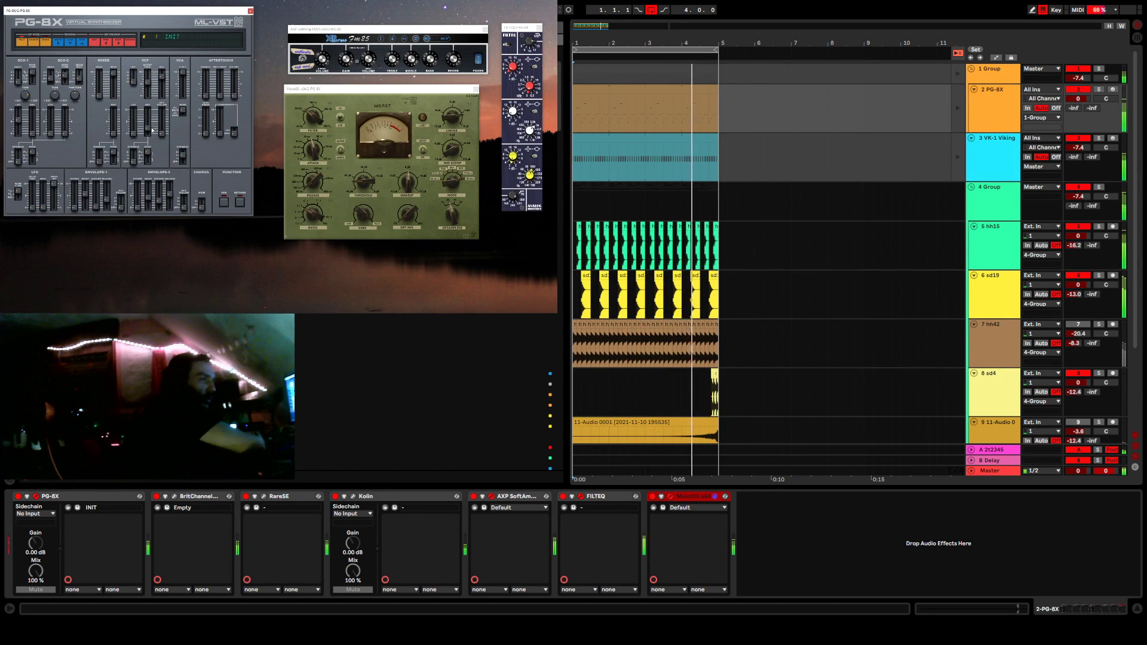
{"action": "left_click_drag", "start_coordinate": [148, 85], "coordinate": [149, 89]}
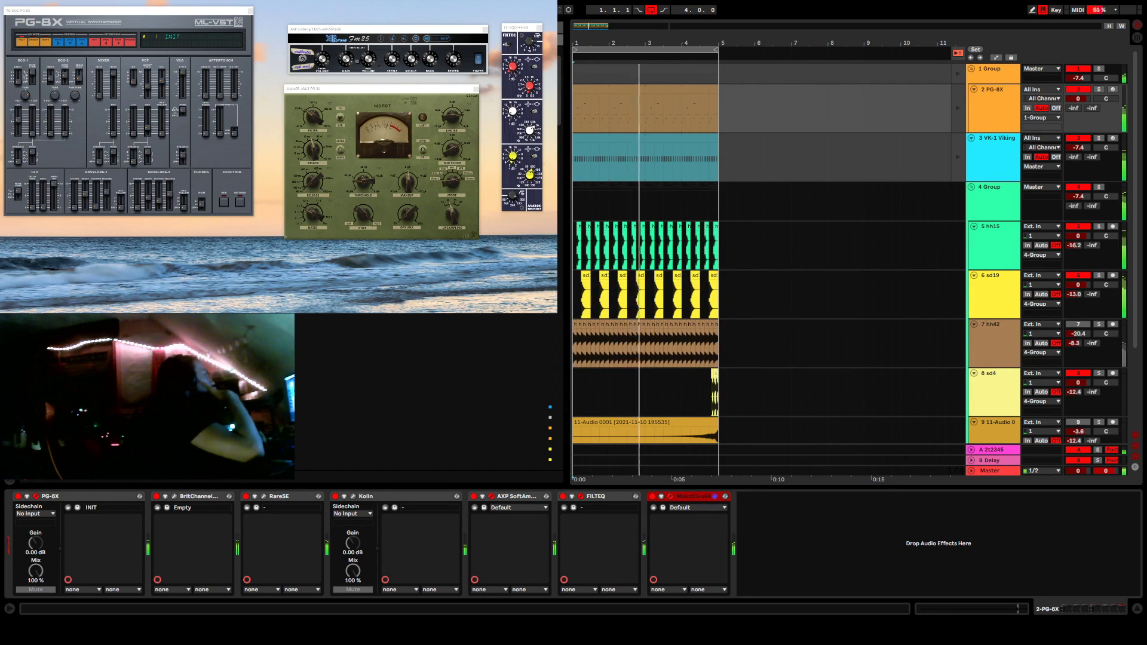
Insert a new MIDI track directly below the VK-1 Viking track.
{"action": "left_click", "coordinate": [985, 156]}
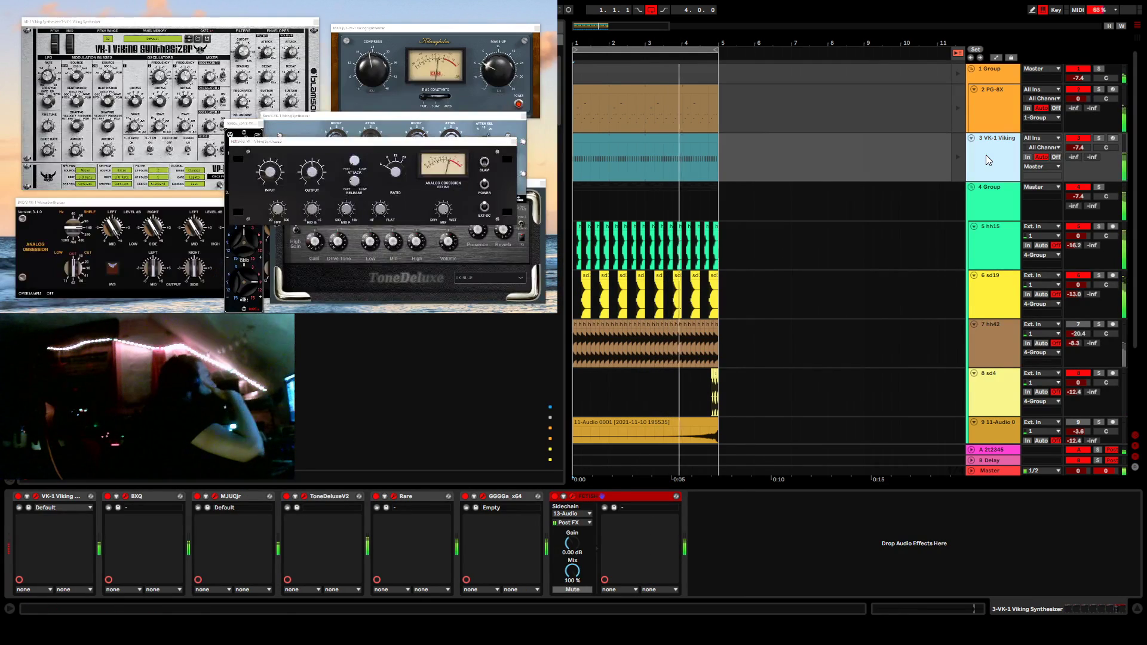
{"action": "key", "text": "ctrl+shift+t"}
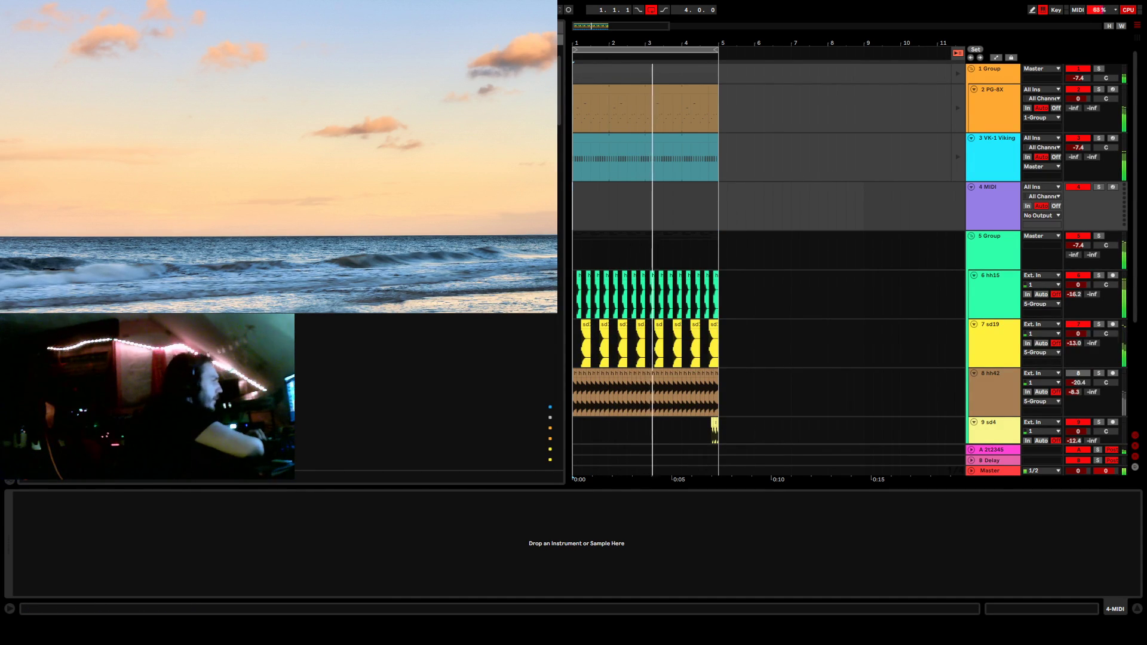
Try the fury80064, monofury64 and modulair64 synths on the new MIDI track, removing each one.
{"action": "left_click_drag", "start_coordinate": [239, 257], "coordinate": [665, 209]}
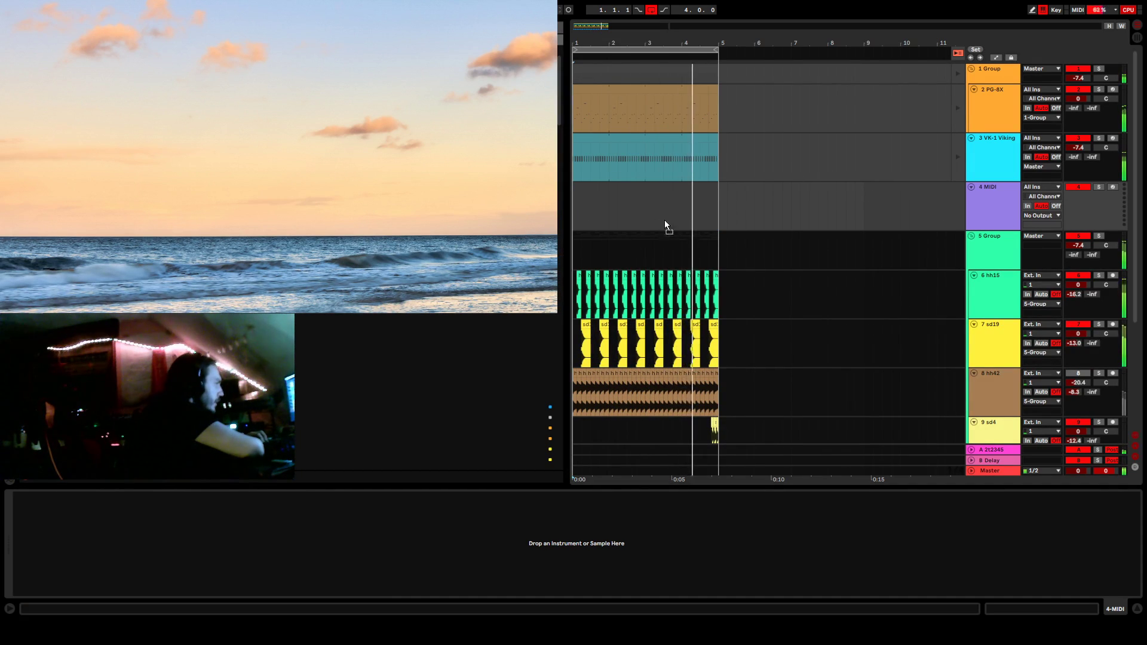
{"action": "left_click_drag", "start_coordinate": [474, 138], "coordinate": [475, 80]}
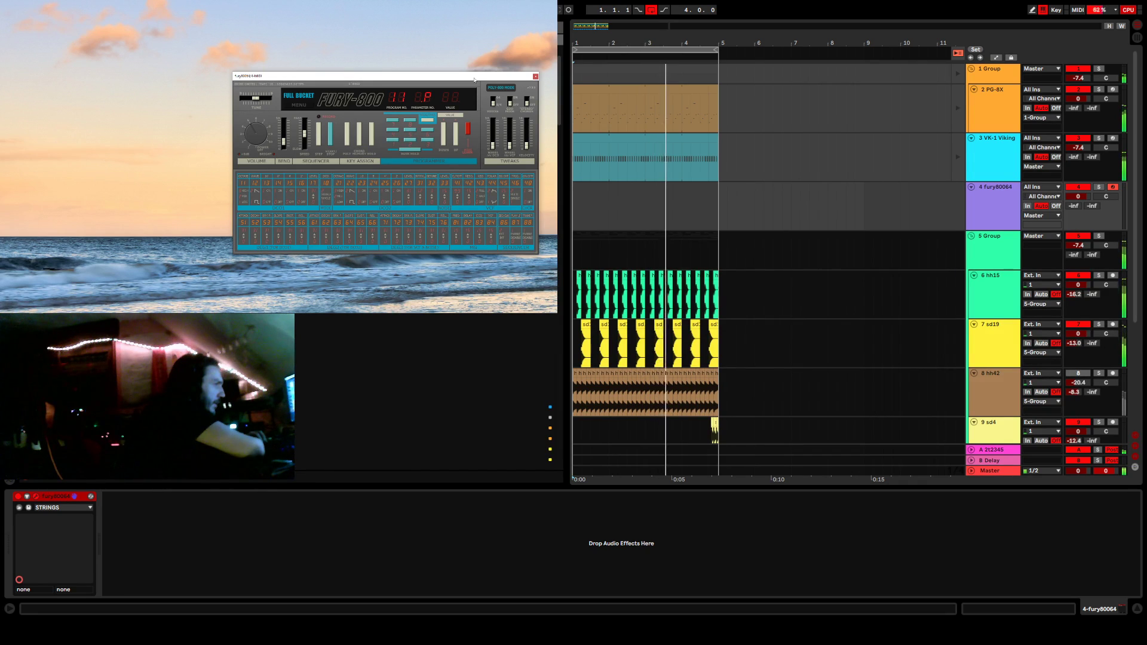
{"action": "left_click", "coordinate": [57, 504]}
{"action": "key", "text": "Delete"}
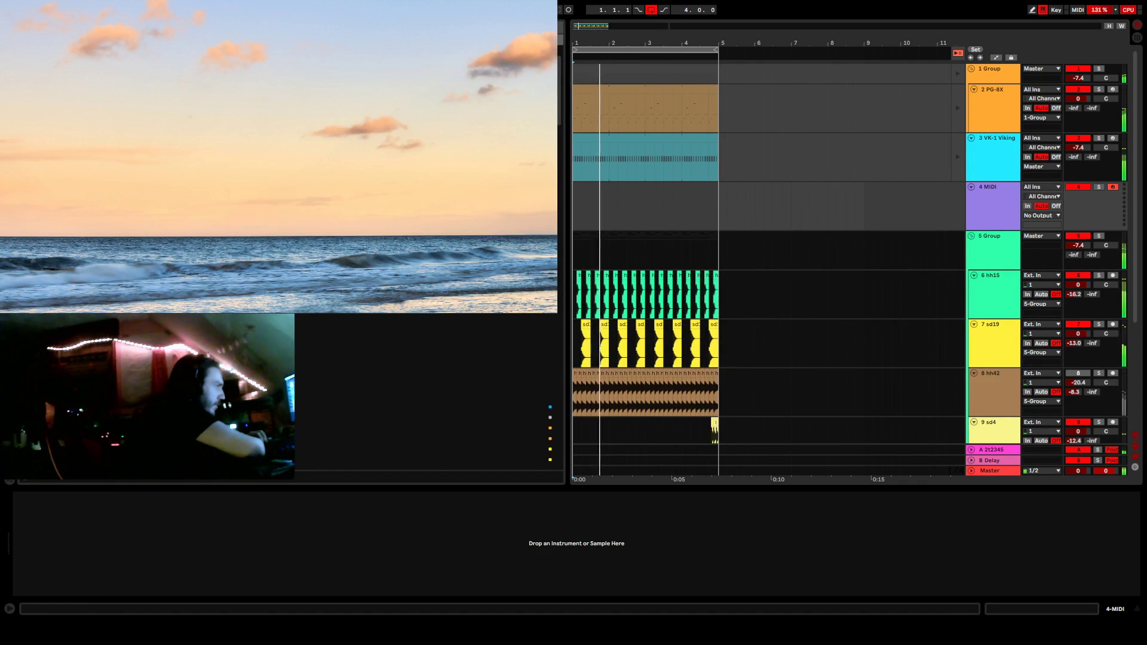
{"action": "left_click", "coordinate": [202, 540]}
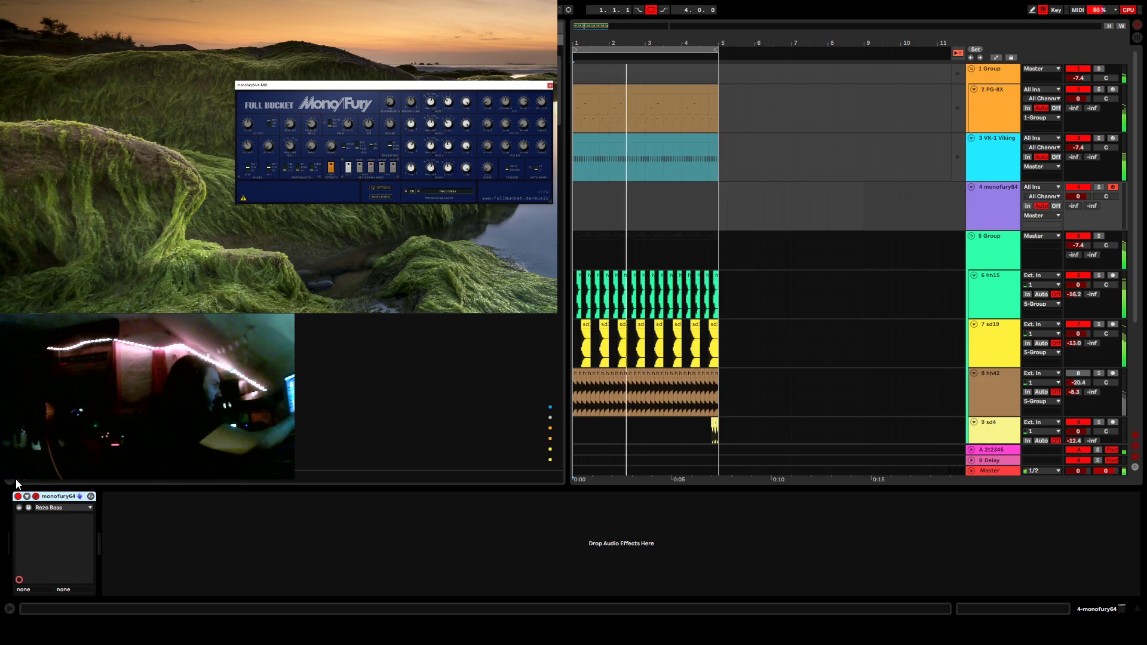
{"action": "left_click", "coordinate": [65, 497]}
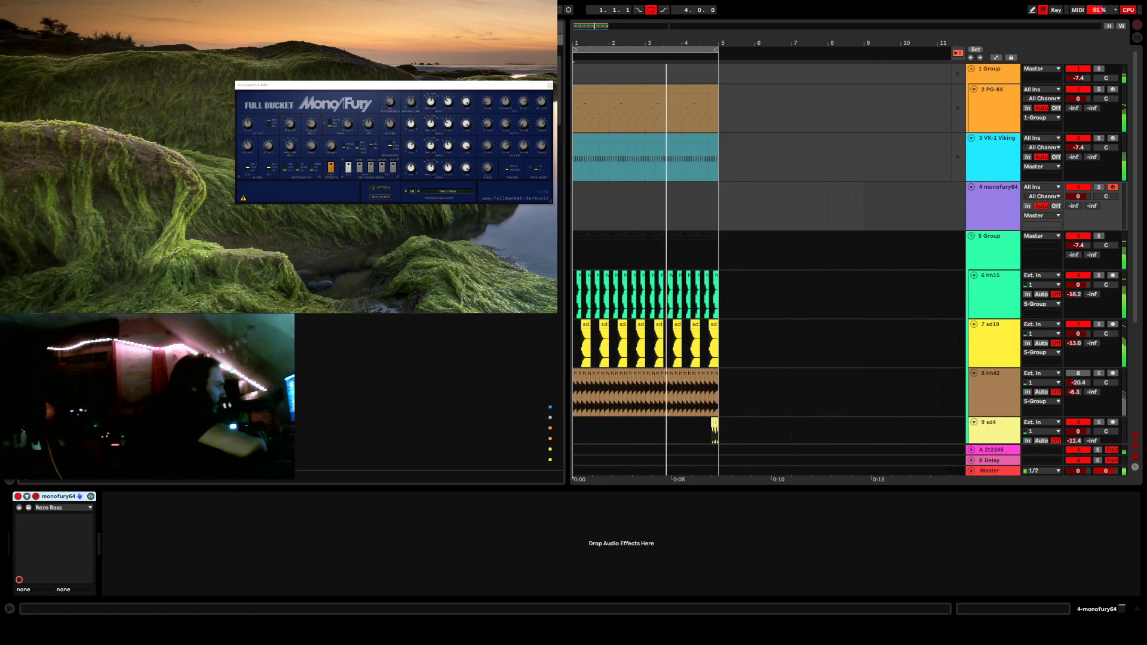
{"action": "key", "text": "Delete"}
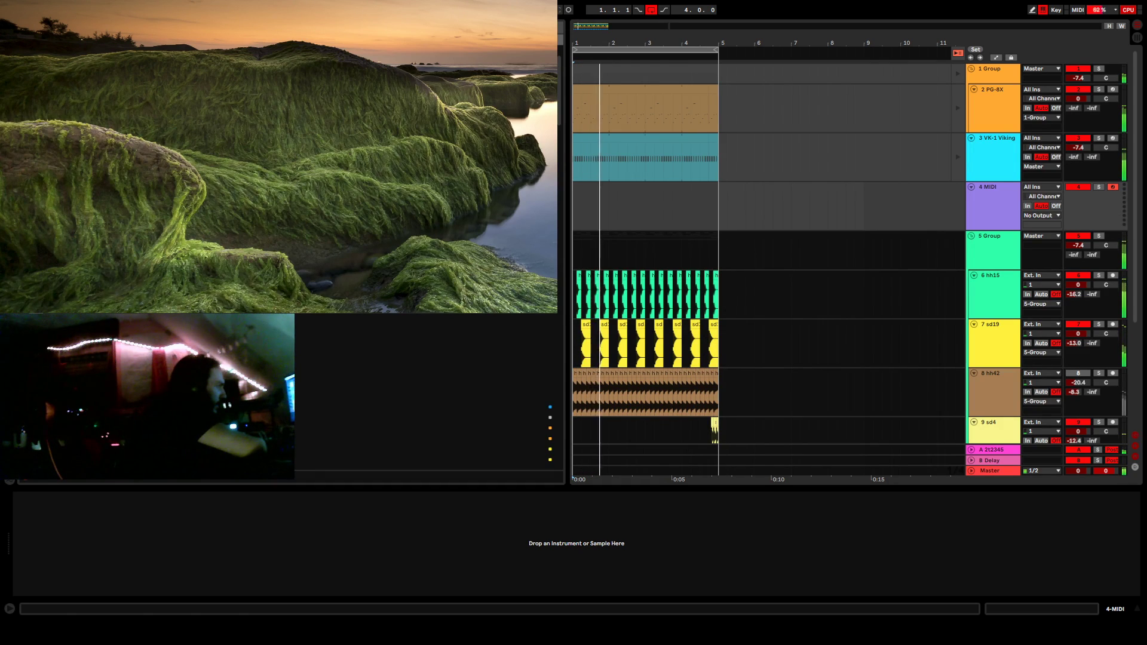
{"action": "left_click", "coordinate": [213, 518]}
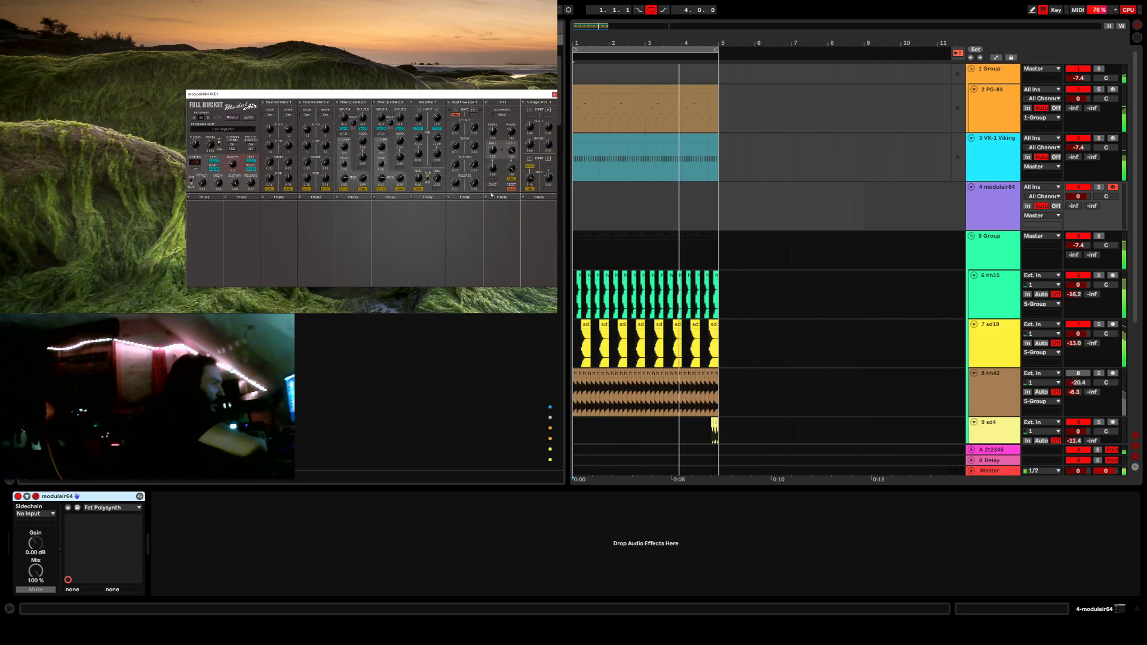
{"action": "left_click_drag", "start_coordinate": [406, 96], "coordinate": [402, 92]}
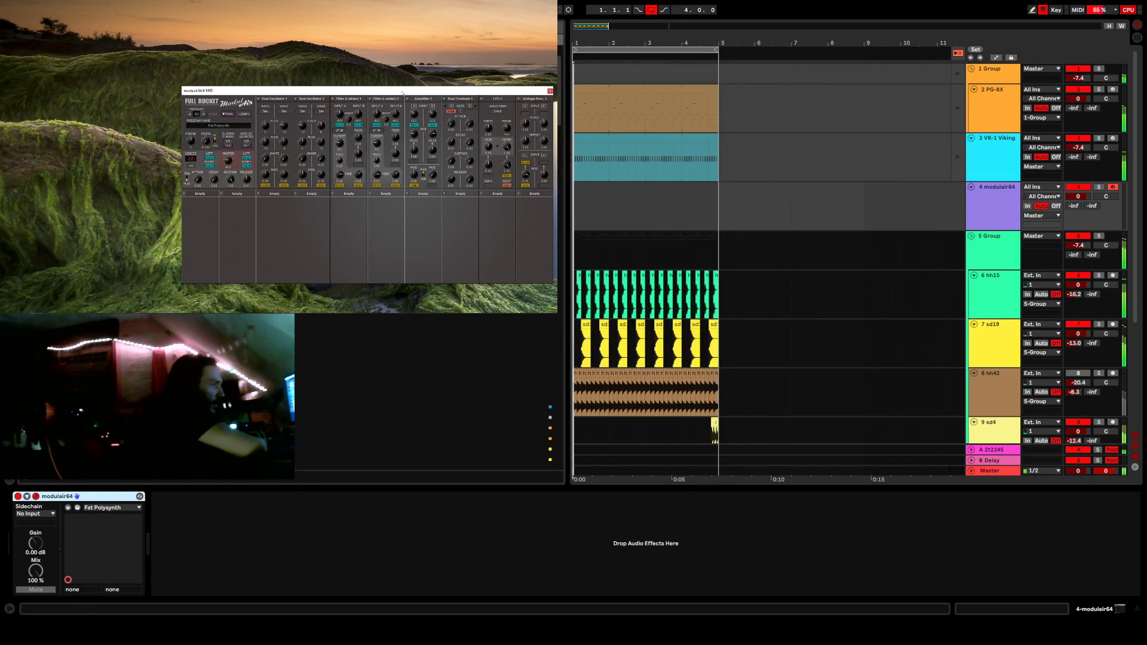
{"action": "key", "text": "Delete"}
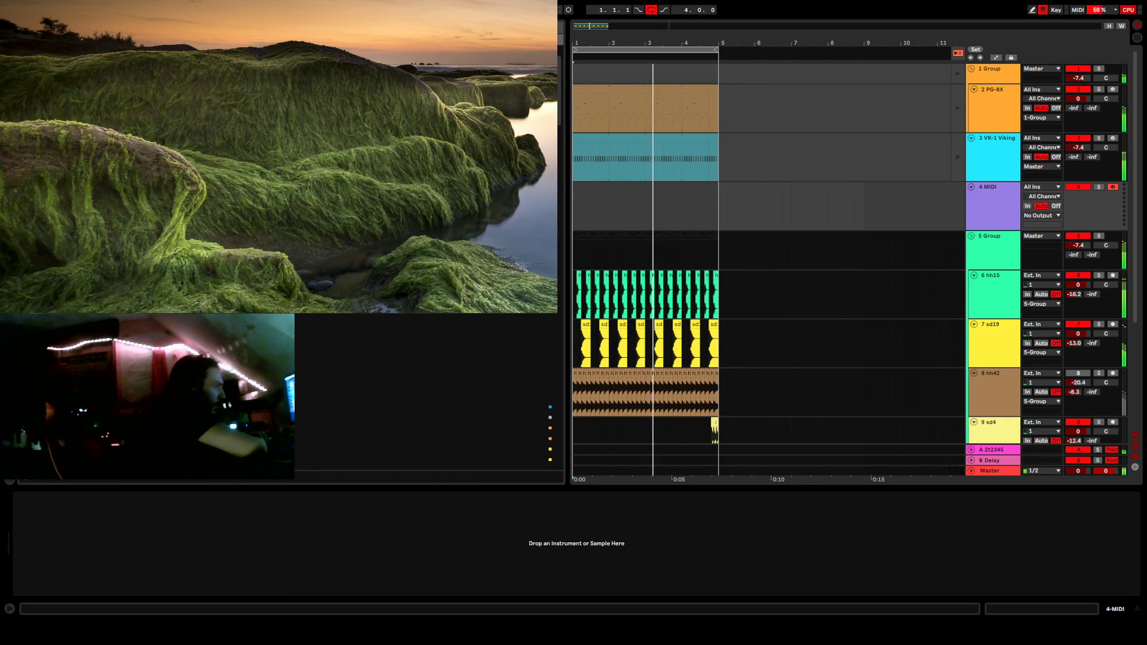
Load the Odin_64 synth on the new MIDI track and set its second oscillator to Wavetable.
{"action": "left_click_drag", "start_coordinate": [150, 269], "coordinate": [148, 546]}
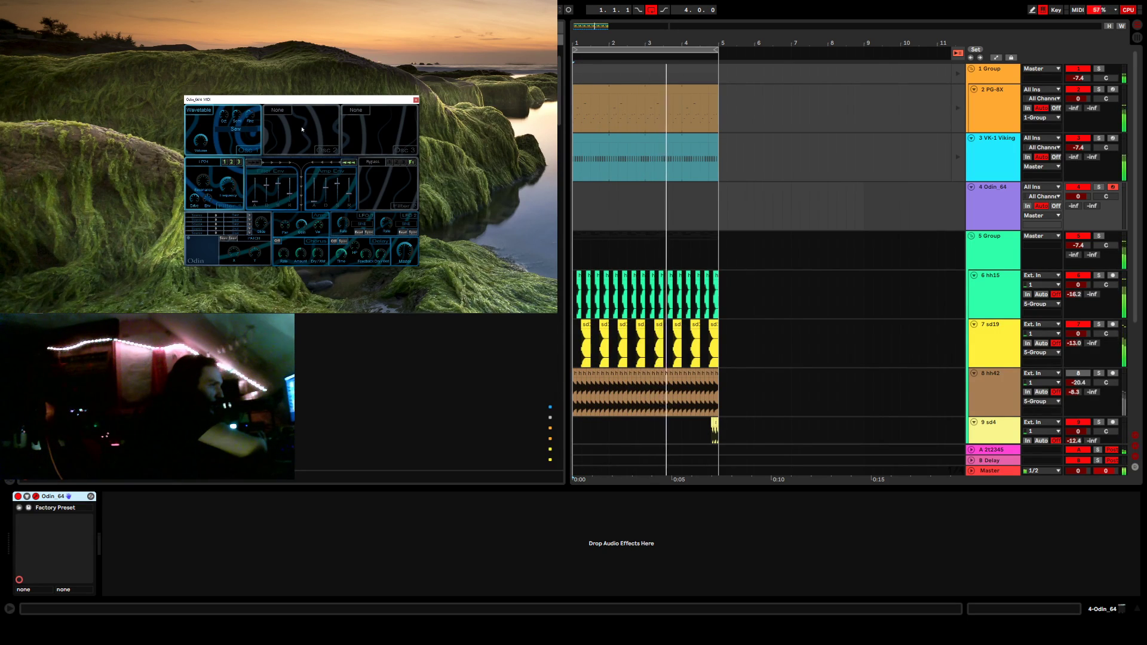
{"action": "left_click", "coordinate": [203, 110]}
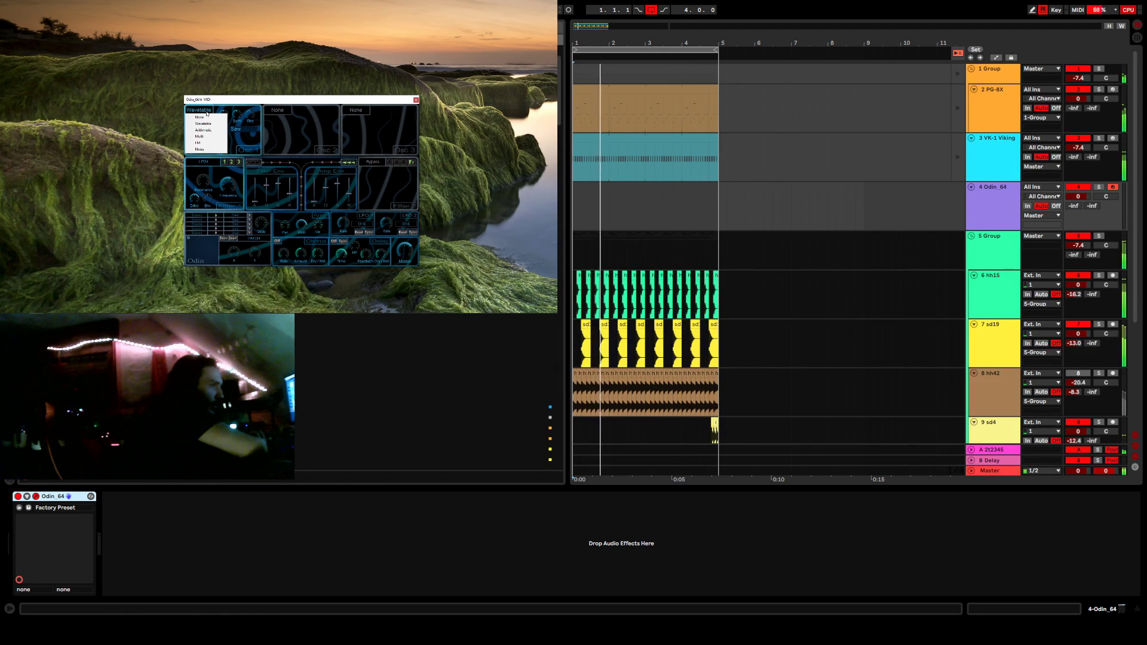
{"action": "left_click", "coordinate": [207, 112]}
{"action": "left_click", "coordinate": [207, 112]}
{"action": "left_click", "coordinate": [220, 108]}
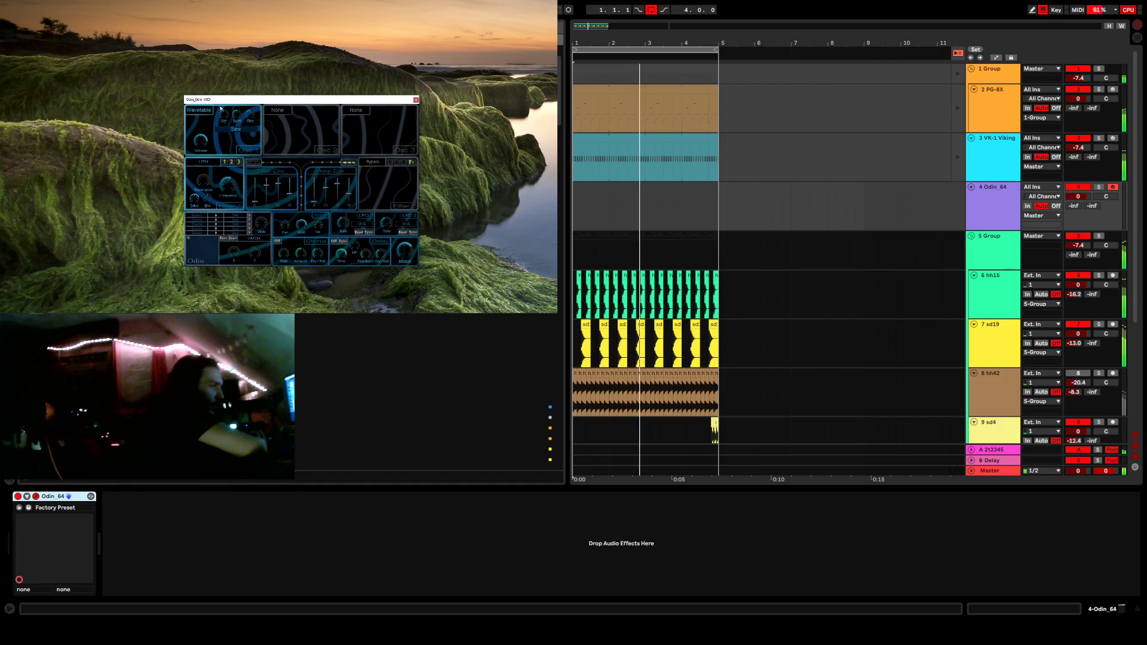
{"action": "left_click", "coordinate": [277, 110]}
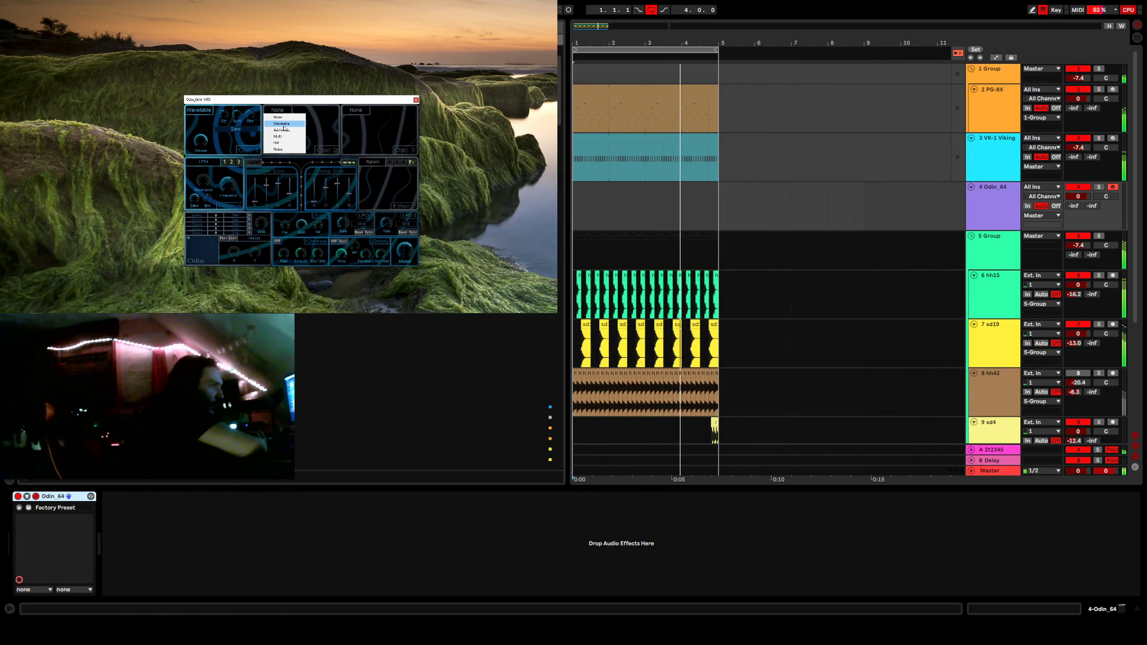
{"action": "left_click", "coordinate": [283, 125]}
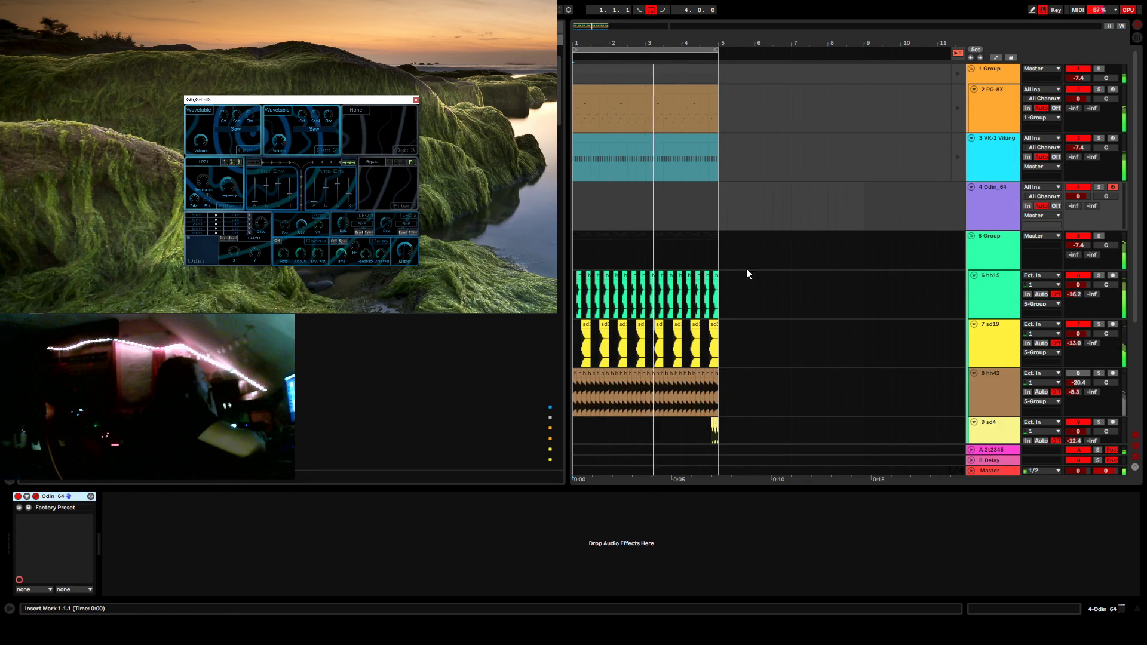
Create and launch a one-bar MIDI clip in the first Odin_64 slot, and enlarge its note editor.
{"action": "key", "text": "Tab"}
{"action": "double_click", "coordinate": [759, 40]}
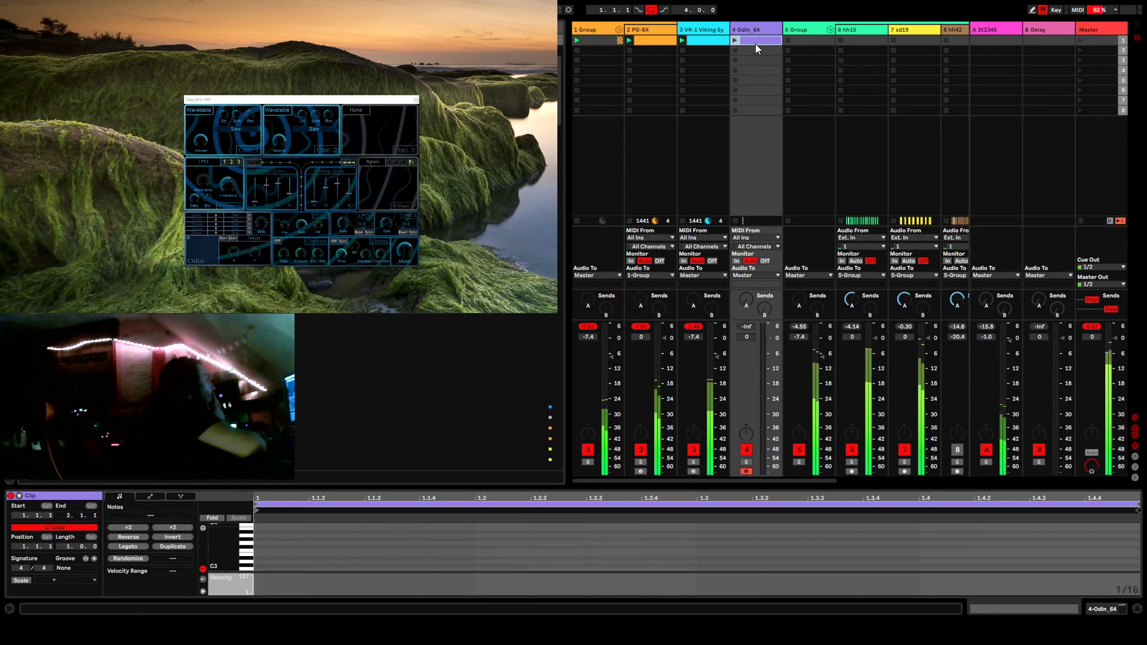
{"action": "left_click", "coordinate": [735, 40]}
{"action": "left_click_drag", "start_coordinate": [502, 484], "coordinate": [515, 266]}
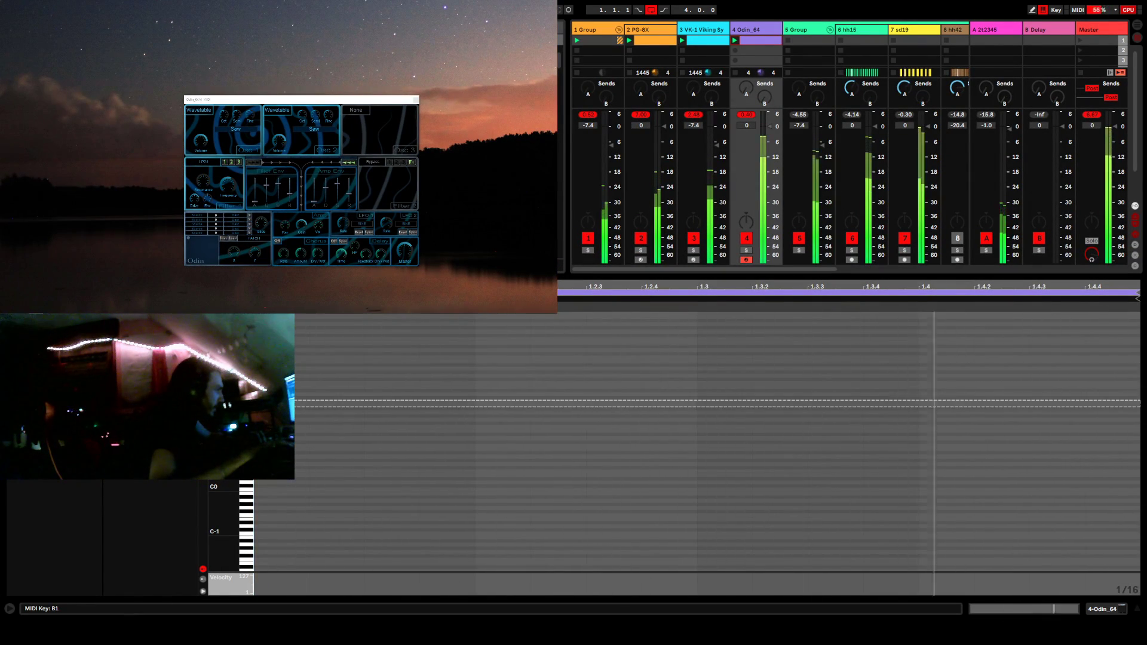
Add sixteenth notes at pitch 81 on beats 1 and 2 of the Odin_64 clip and duplicate them onto beats 3 and 4.
{"action": "double_click", "coordinate": [276, 405]}
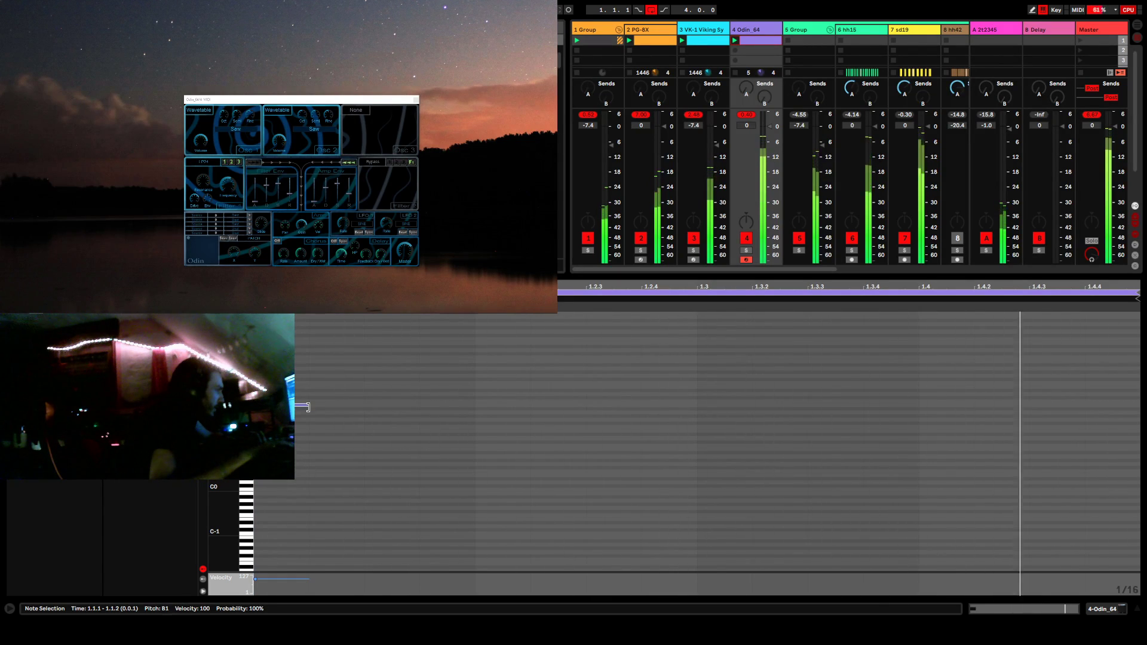
{"action": "double_click", "coordinate": [501, 405]}
{"action": "left_click", "coordinate": [676, 387]}
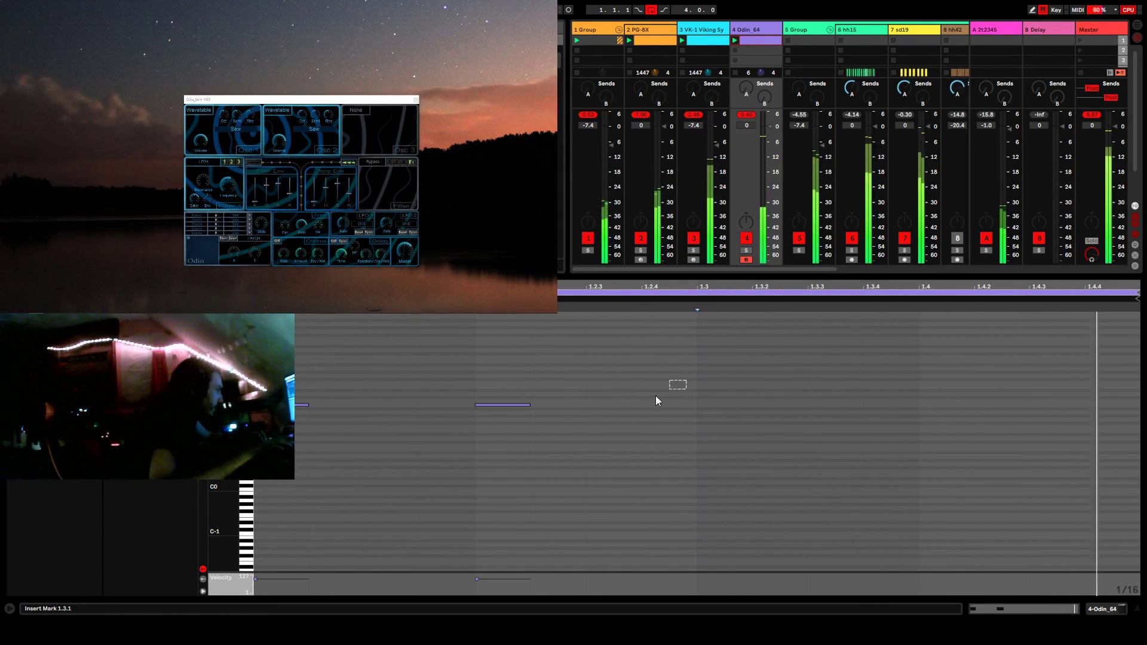
{"action": "key", "text": "ctrl+d"}
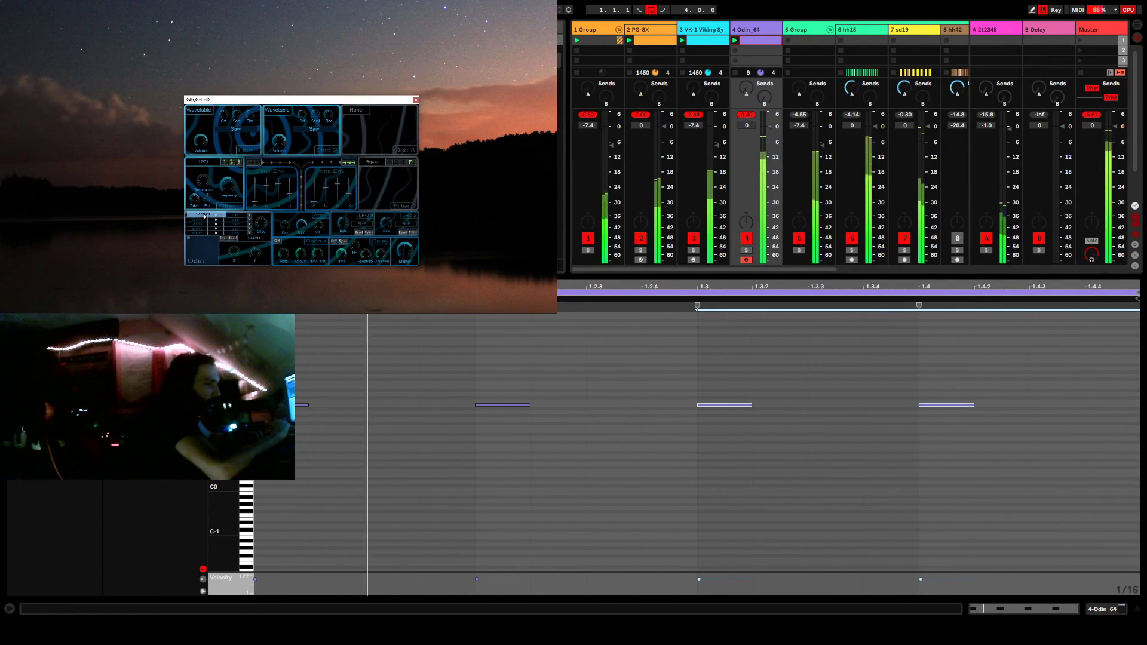
Assign a source, destination and amount in the first row of Odin's modulation matrix, and adjust the filter.
{"action": "left_click", "coordinate": [205, 216]}
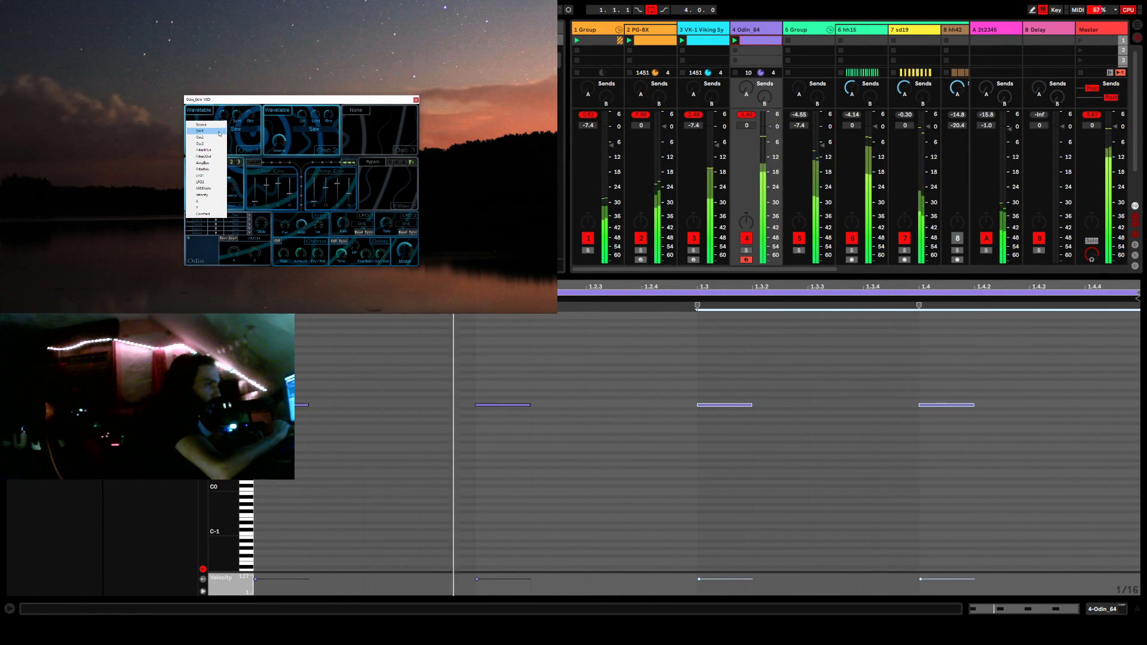
{"action": "left_click", "coordinate": [213, 179]}
{"action": "left_click", "coordinate": [235, 215]}
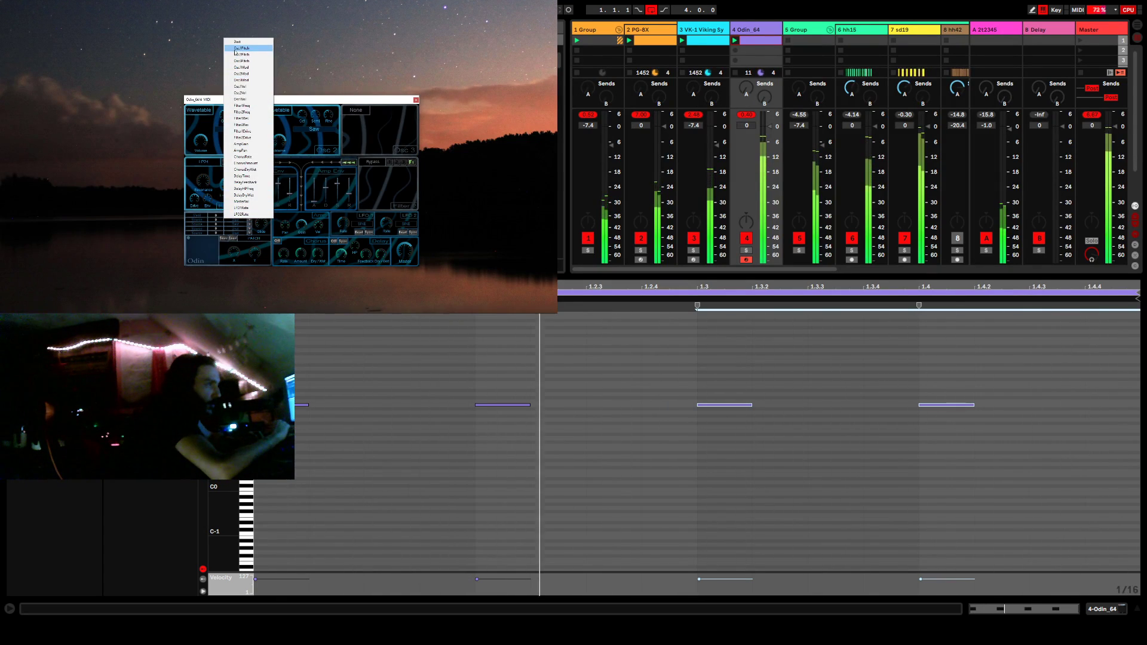
{"action": "left_click", "coordinate": [234, 197]}
{"action": "left_click_drag", "start_coordinate": [219, 215], "coordinate": [226, 201]}
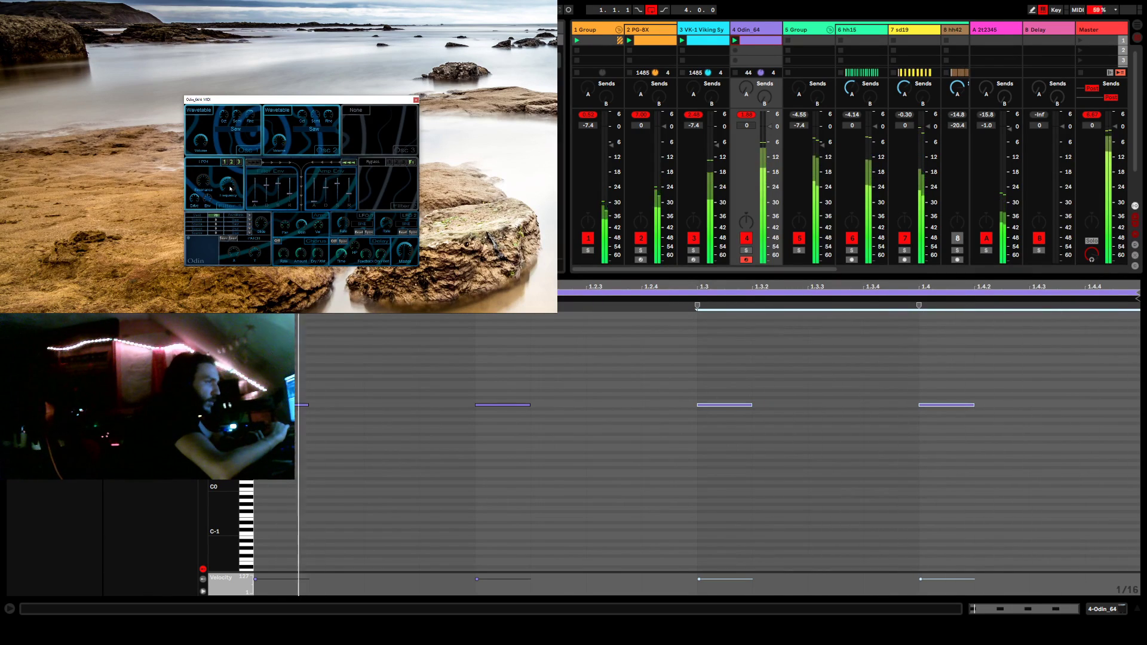
{"action": "left_click_drag", "start_coordinate": [213, 182], "coordinate": [210, 184]}
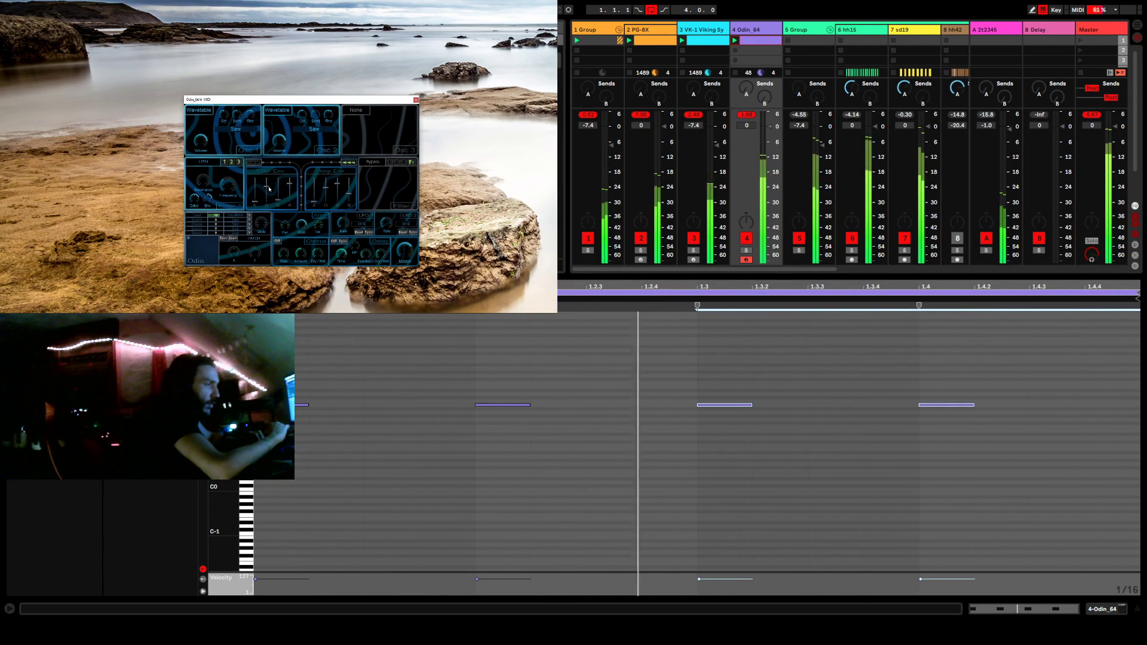
Open the source choices of a lower modulation row in Odin and reposition the point on its XY pad.
{"action": "left_click", "coordinate": [205, 224]}
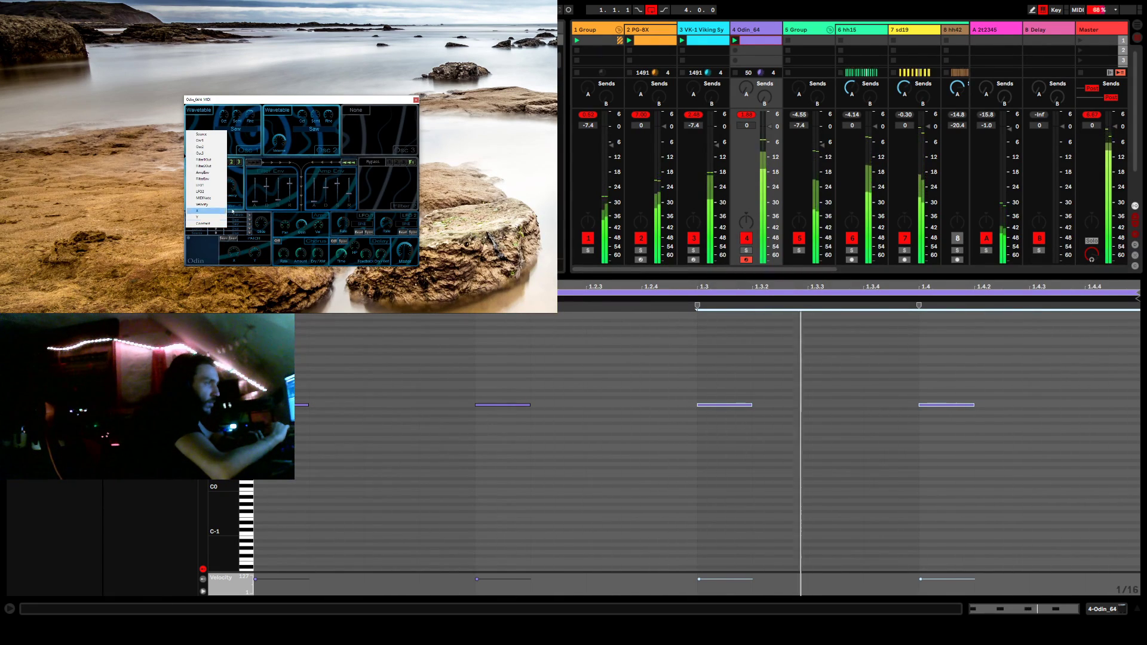
{"action": "left_click", "coordinate": [212, 222]}
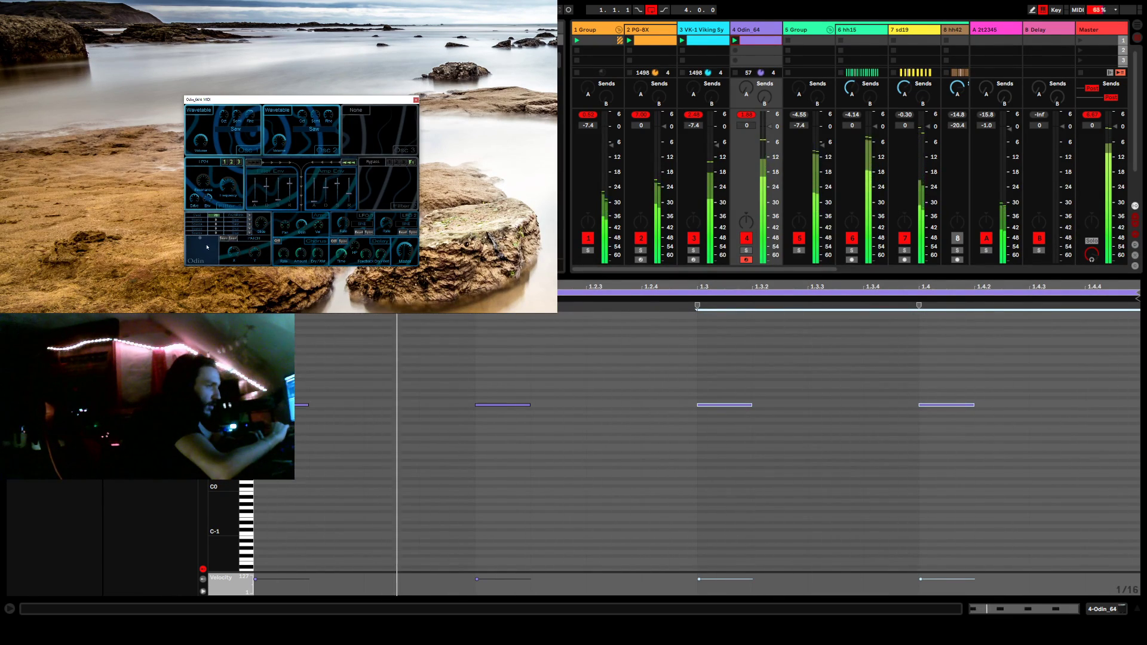
{"action": "left_click_drag", "start_coordinate": [204, 249], "coordinate": [214, 228]}
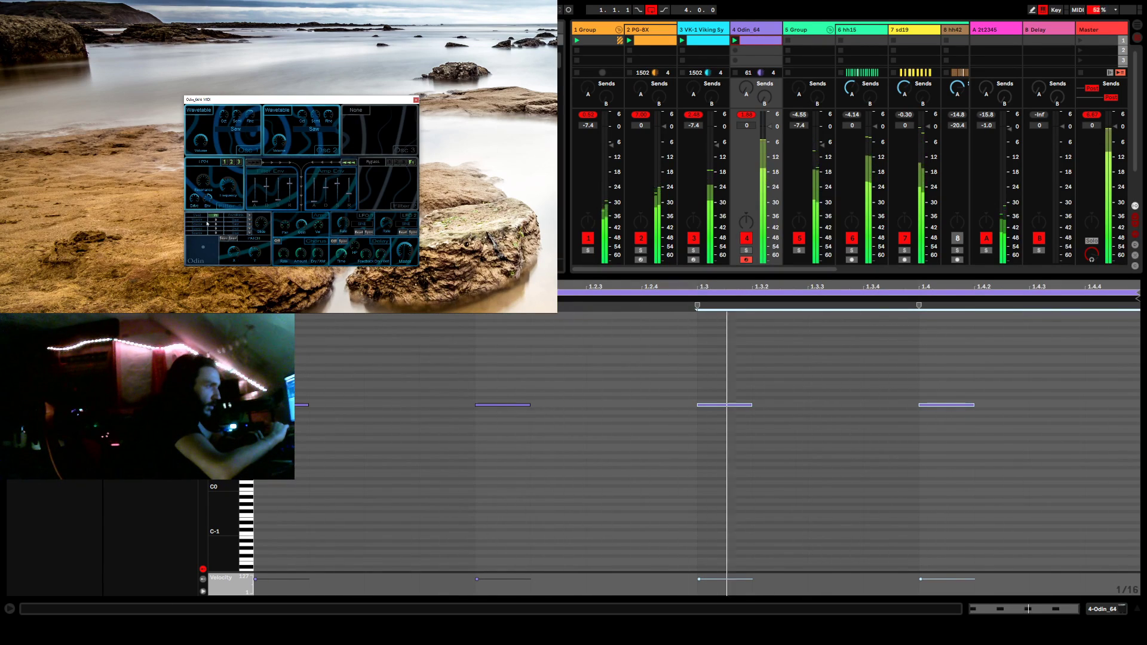
Set Odin's third oscillator to Wavetable and try different waveforms on the second oscillator, including Triangle.
{"action": "left_click", "coordinate": [361, 111]}
{"action": "left_click", "coordinate": [358, 122]}
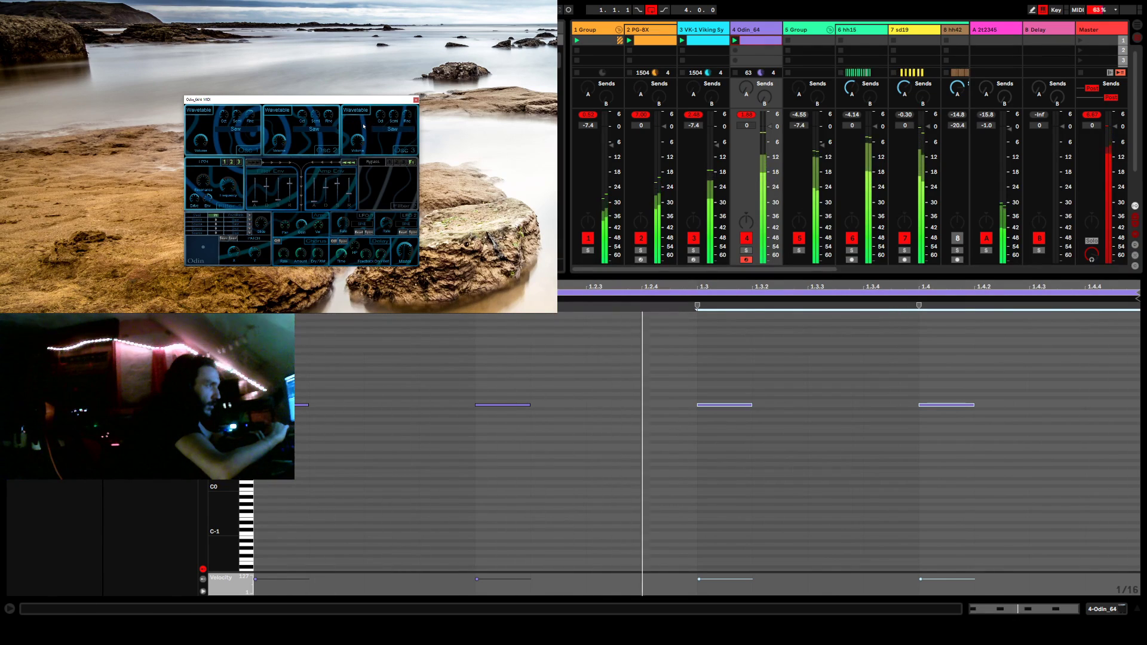
{"action": "left_click", "coordinate": [318, 130]}
{"action": "left_click", "coordinate": [319, 103]}
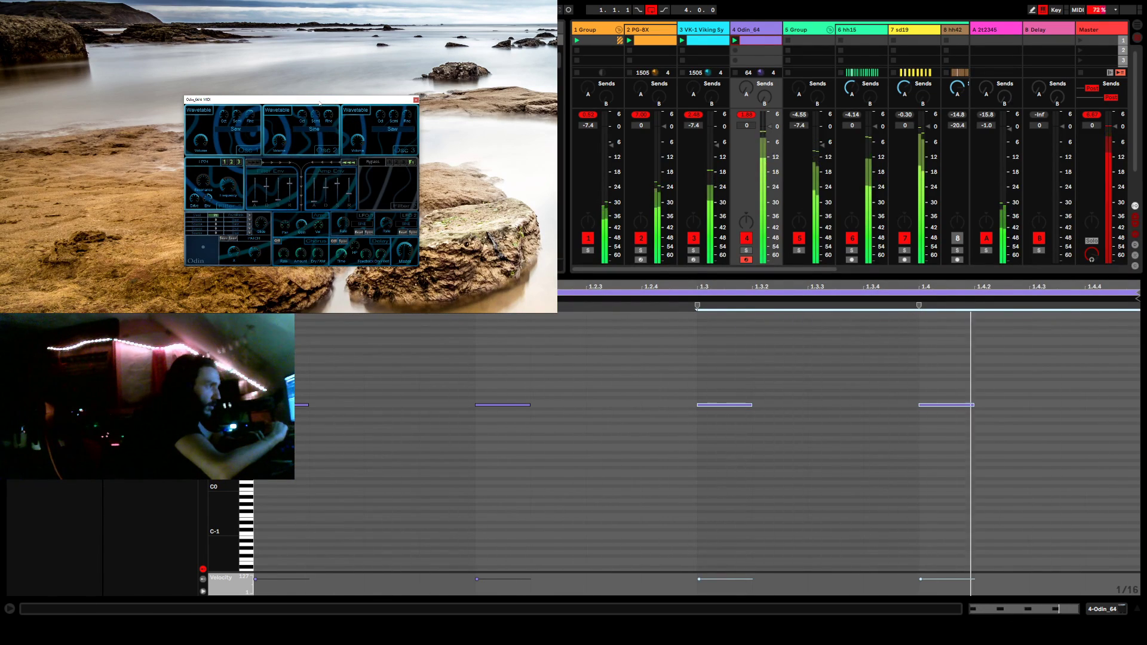
{"action": "key", "text": "Down"}
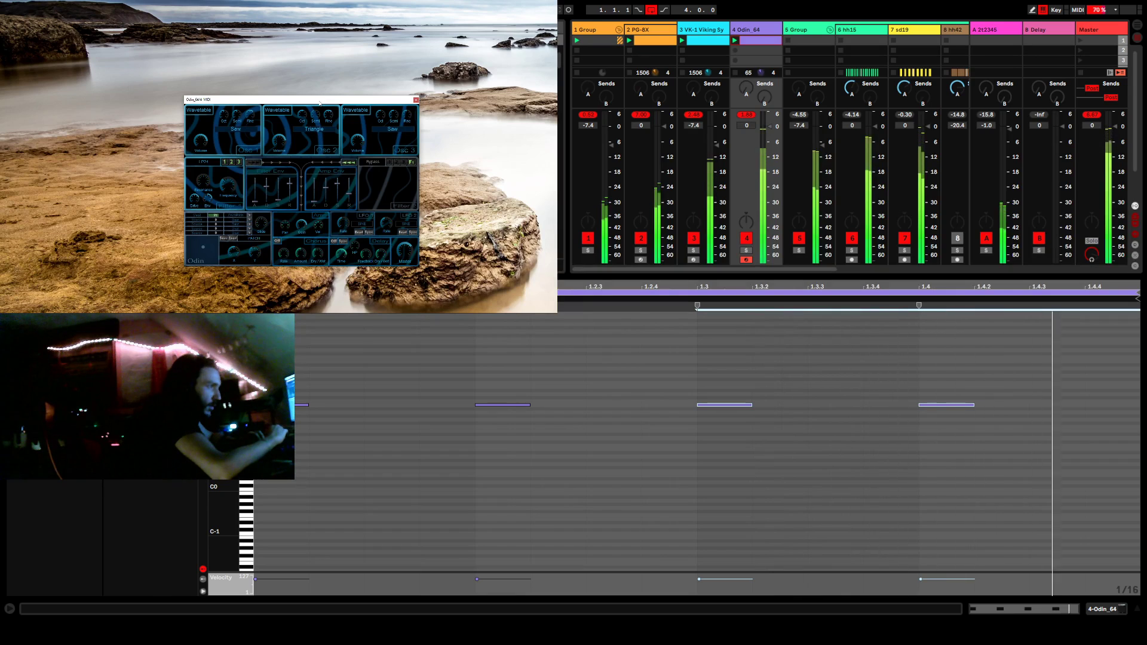
{"action": "key", "text": "Down"}
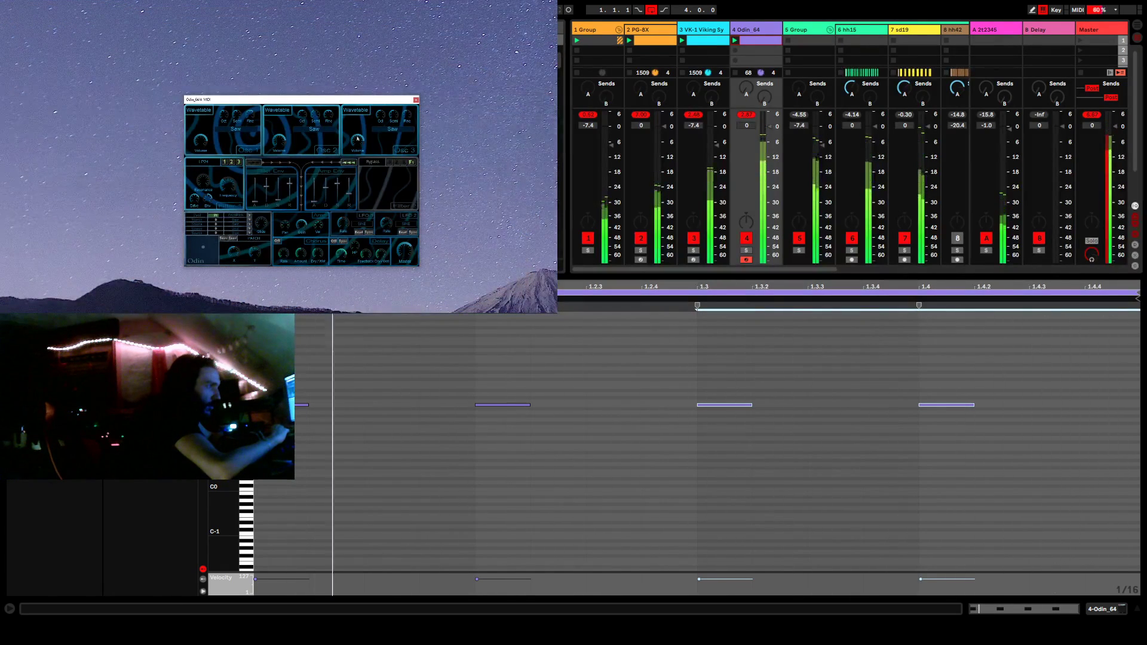
Assign a modulation source and destination in the second row of Odin's modulation matrix.
{"action": "left_click", "coordinate": [205, 221]}
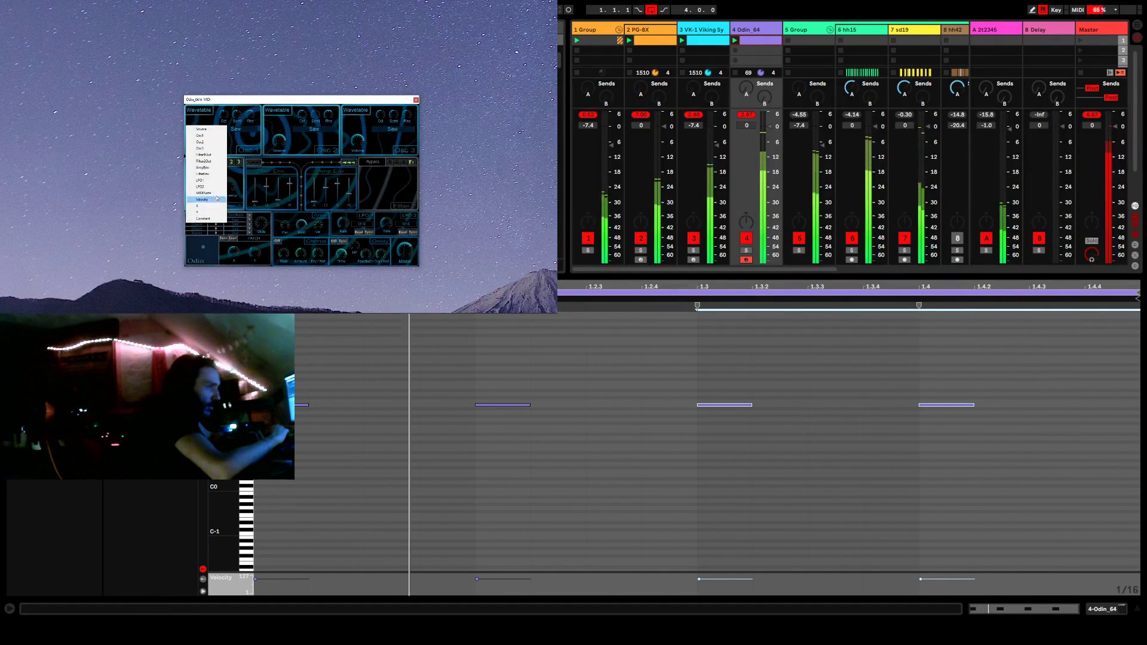
{"action": "left_click", "coordinate": [205, 145]}
{"action": "left_click", "coordinate": [227, 225]}
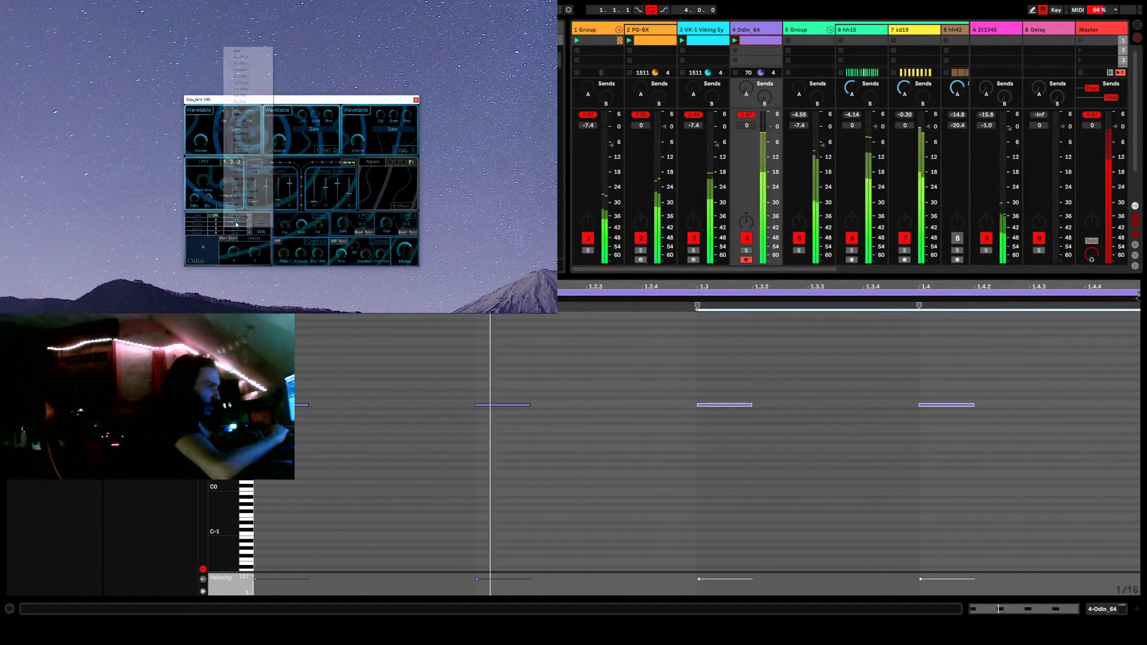
{"action": "left_click", "coordinate": [235, 224]}
{"action": "left_click", "coordinate": [235, 224]}
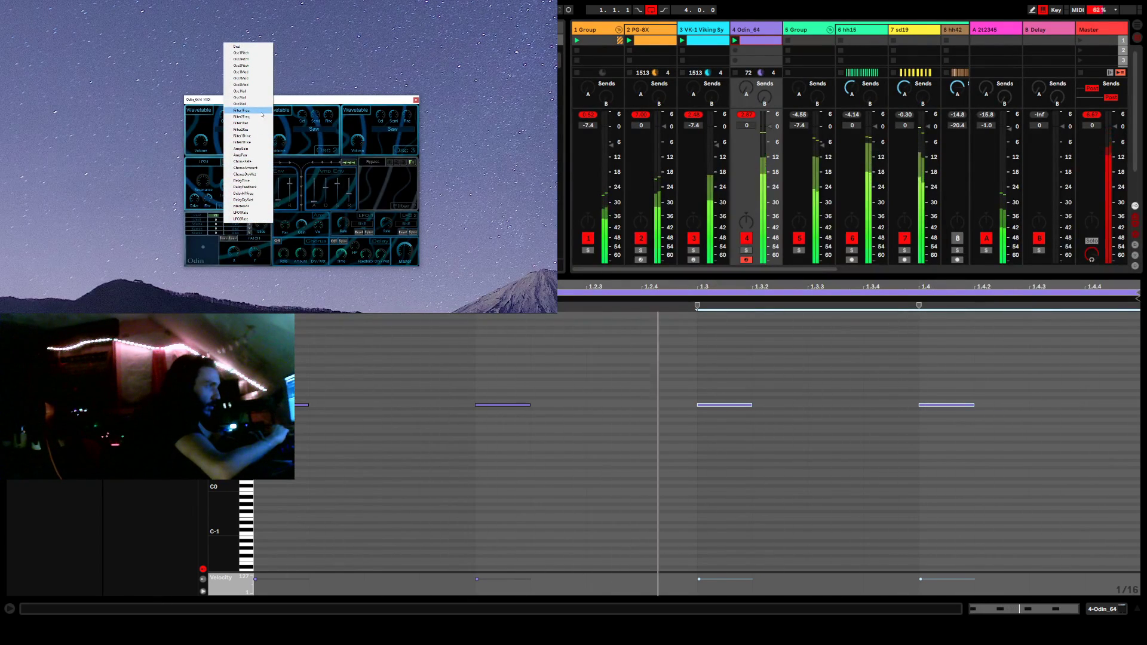
{"action": "left_click", "coordinate": [259, 72]}
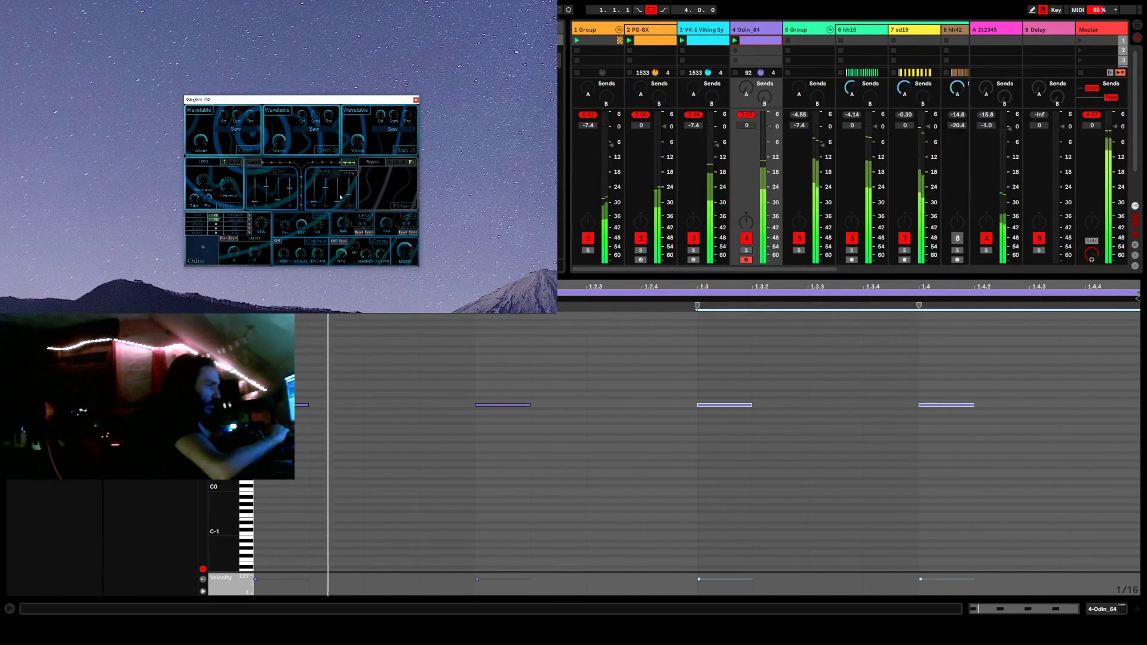
Fine-tune an envelope slider and a filter knob in Odin, and move the synth window out of the way.
{"action": "left_click_drag", "start_coordinate": [269, 188], "coordinate": [270, 190]}
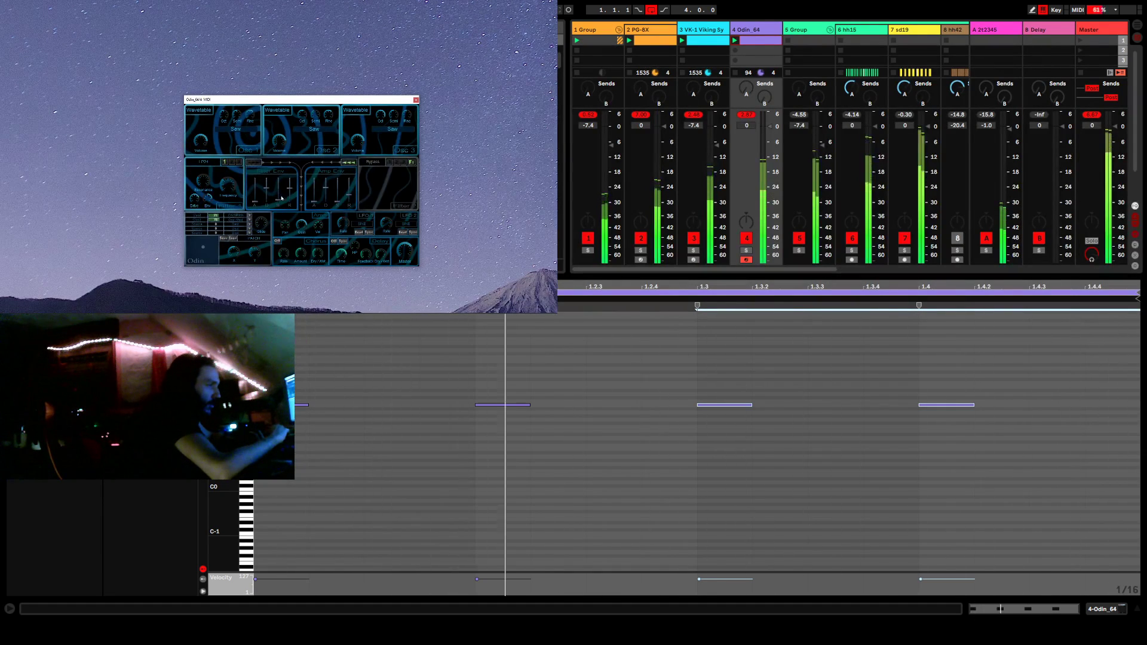
{"action": "left_click_drag", "start_coordinate": [205, 199], "coordinate": [206, 194]}
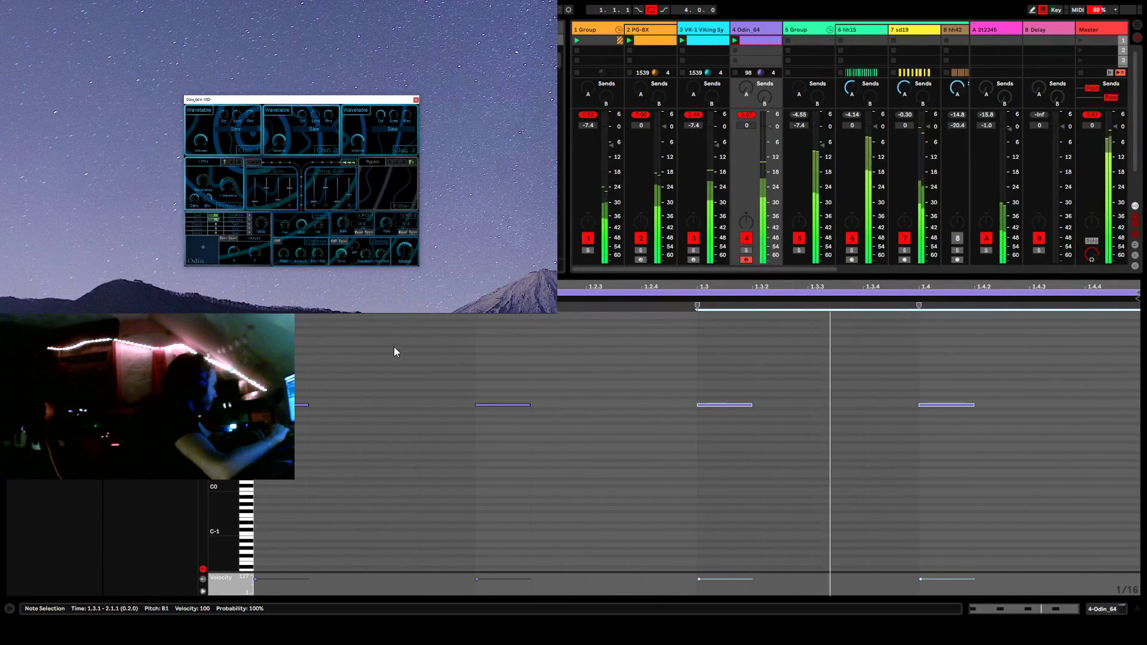
{"action": "left_click_drag", "start_coordinate": [373, 101], "coordinate": [193, 14]}
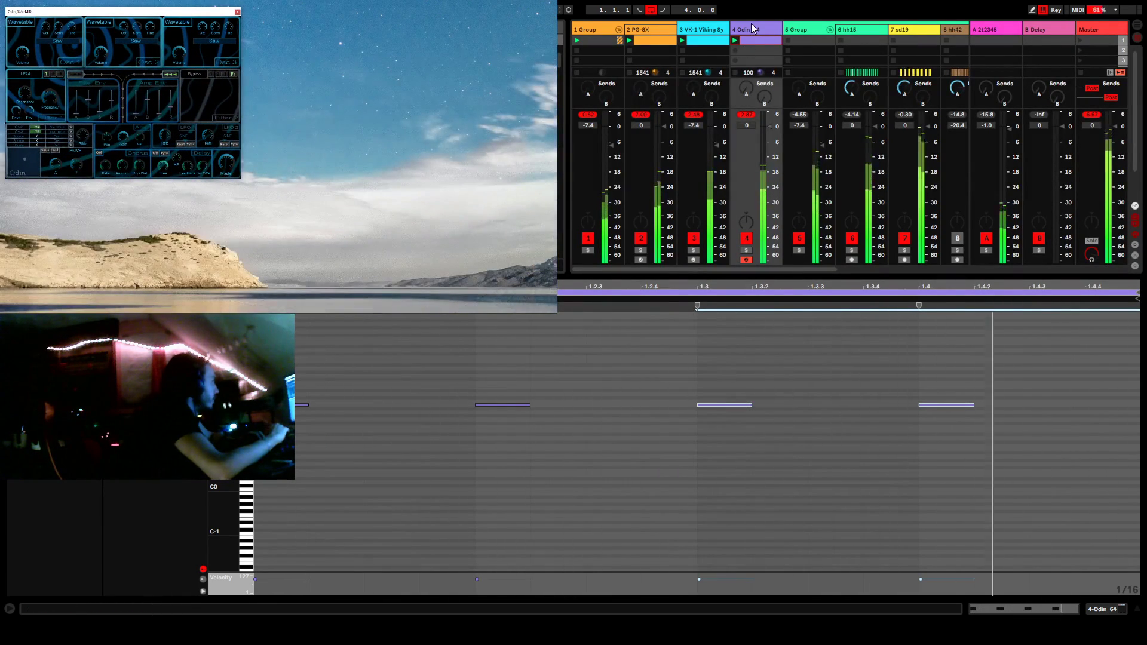
In the Odin_64 clip, shift the beat 2 and beat 4 notes one sixteenth earlier, to 1.1.4 and 1.3.4, keeping their pitch.
{"action": "left_click", "coordinate": [1099, 607]}
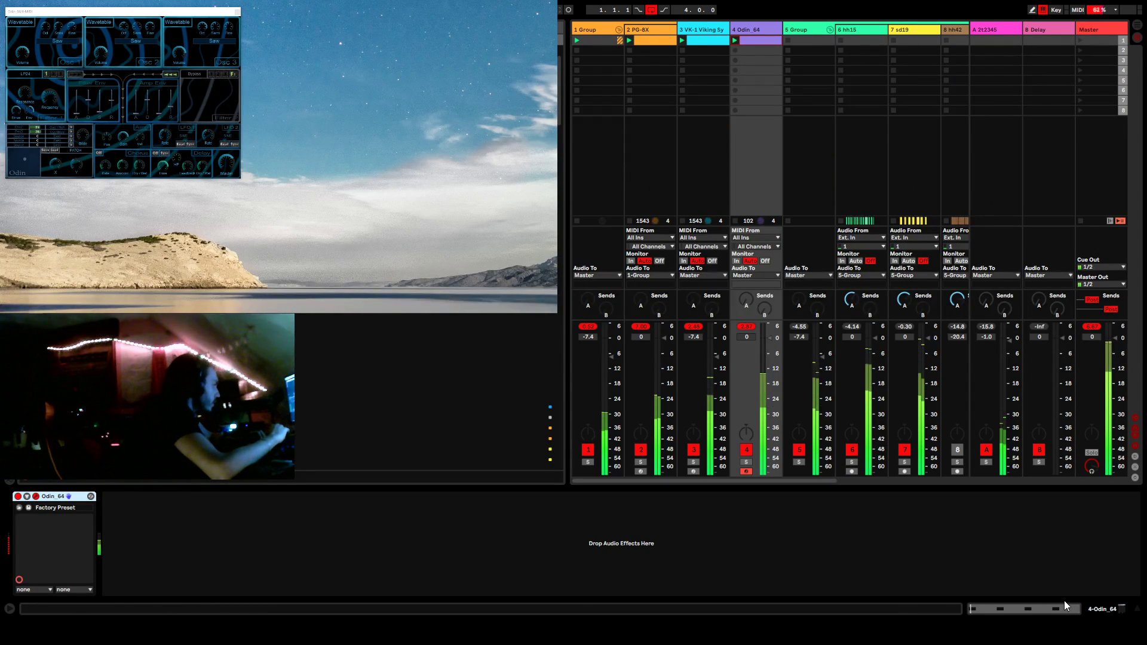
{"action": "left_click", "coordinate": [758, 41]}
{"action": "left_click", "coordinate": [980, 607]}
{"action": "left_click", "coordinate": [496, 404]}
{"action": "left_click_drag", "start_coordinate": [494, 404], "coordinate": [440, 408]}
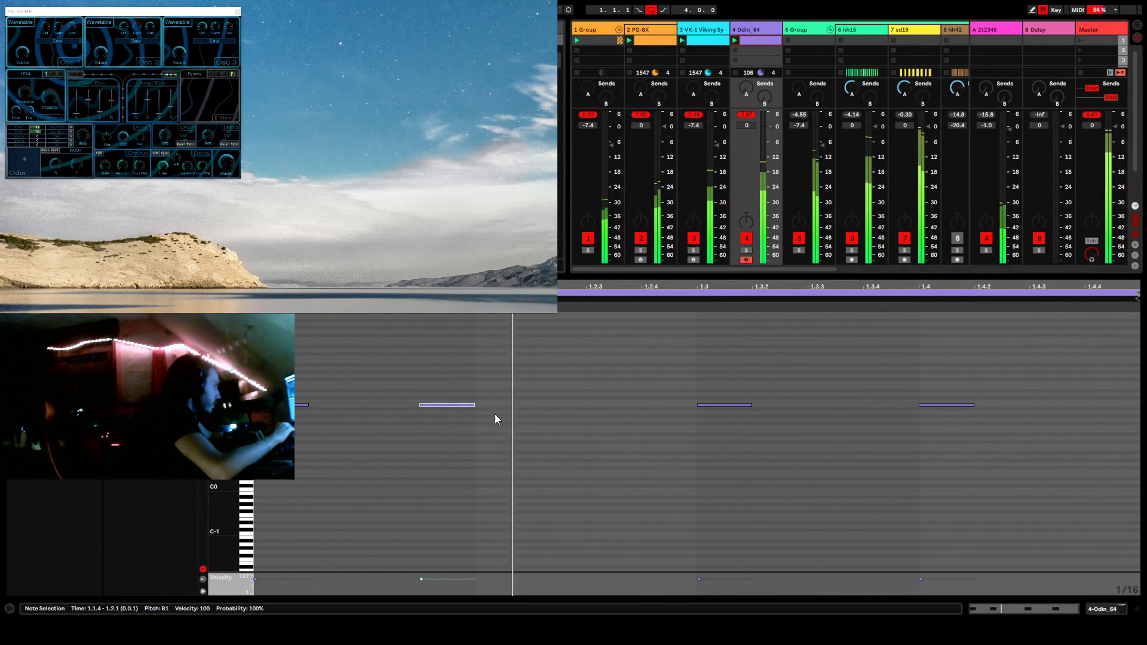
{"action": "left_click_drag", "start_coordinate": [933, 406], "coordinate": [892, 409]}
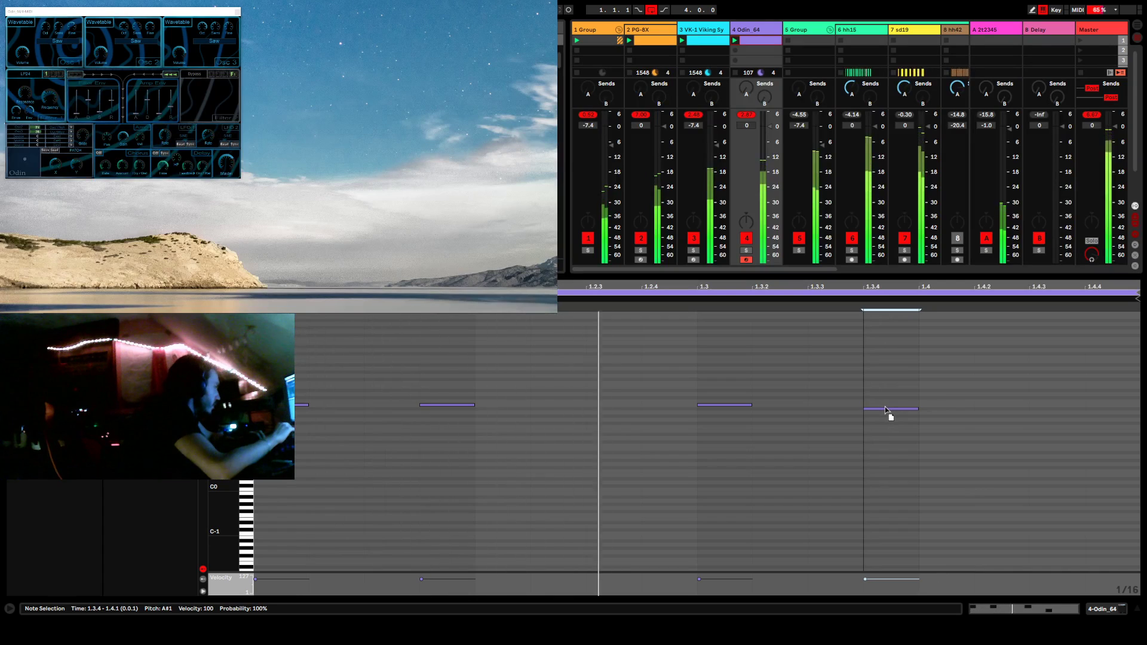
{"action": "left_click", "coordinate": [895, 435]}
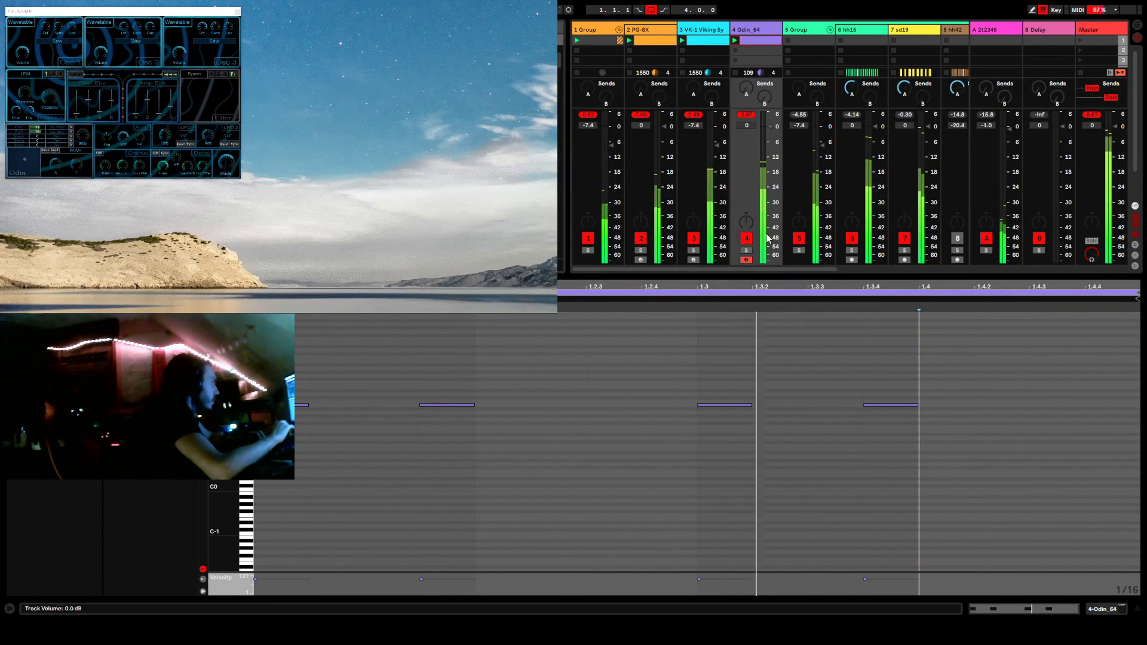
Add FetSnap after Odin_64 in the device chain and place its window beside the Odin window.
{"action": "left_click", "coordinate": [1099, 610]}
{"action": "left_click", "coordinate": [55, 497]}
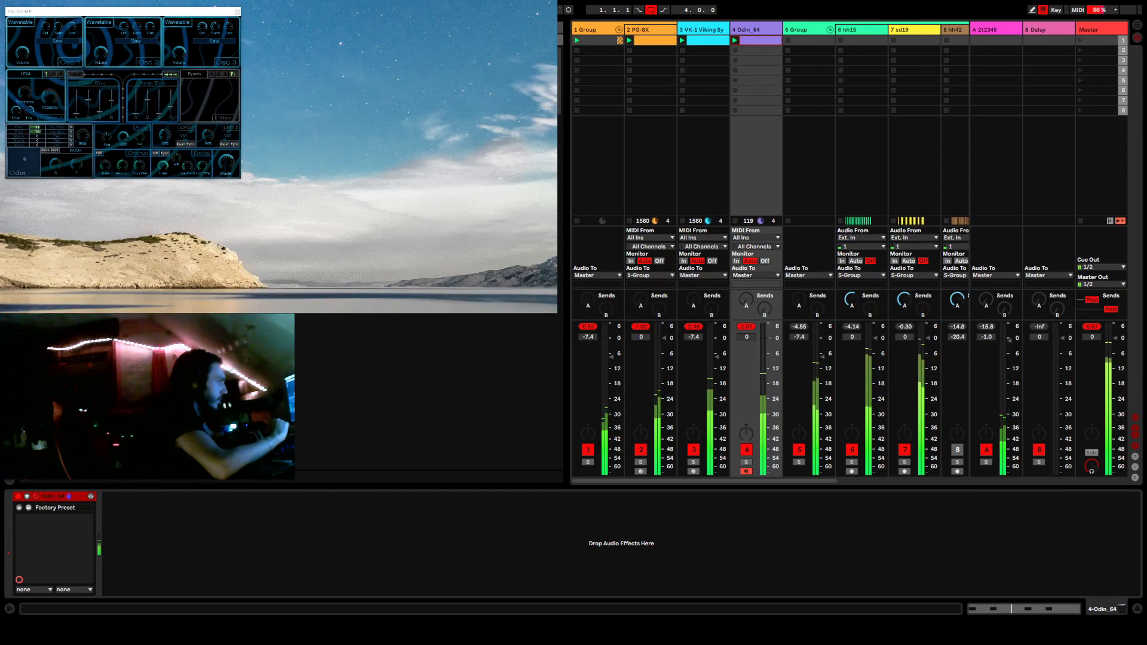
{"action": "left_click_drag", "start_coordinate": [201, 560], "coordinate": [187, 544]}
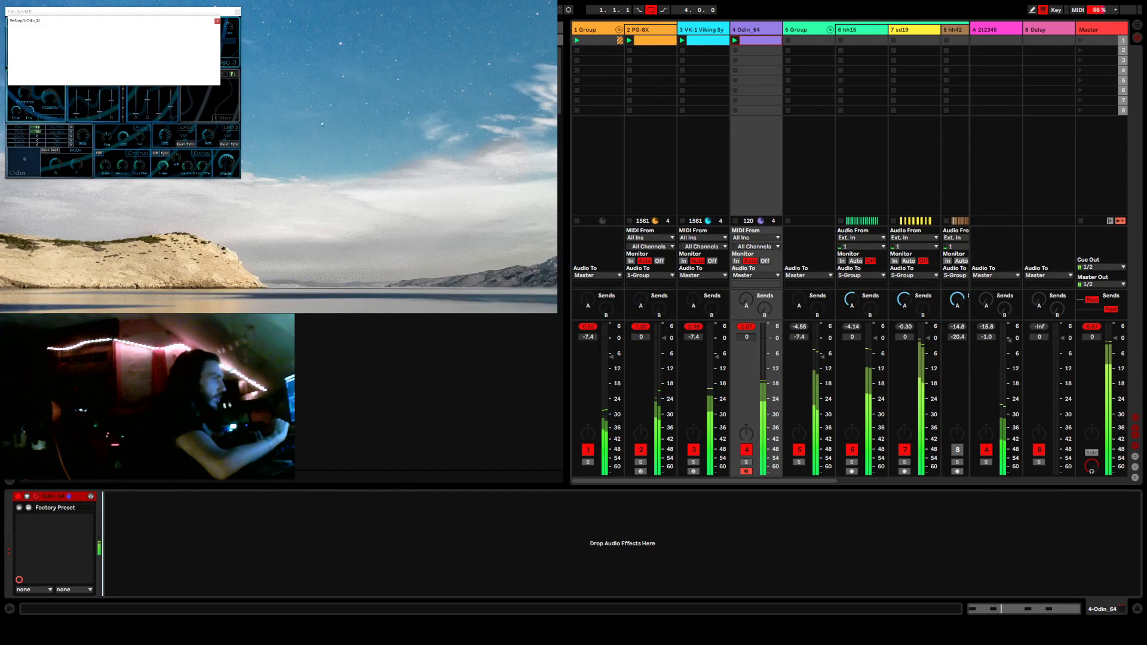
{"action": "left_click_drag", "start_coordinate": [110, 21], "coordinate": [348, 26]}
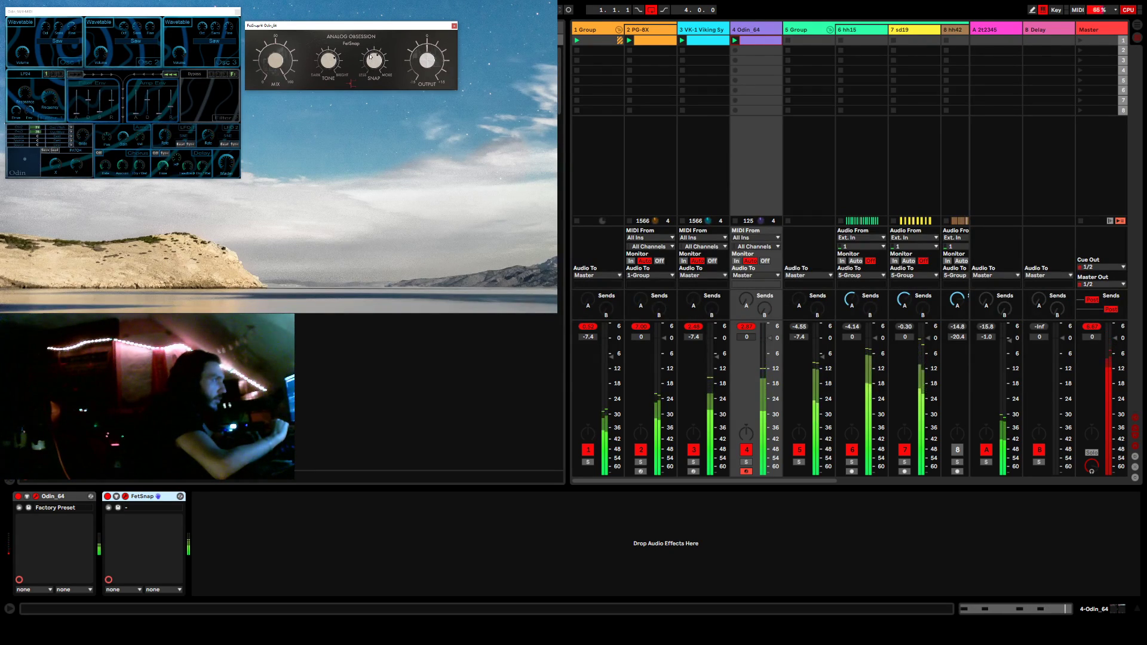
{"action": "left_click_drag", "start_coordinate": [344, 27], "coordinate": [342, 14]}
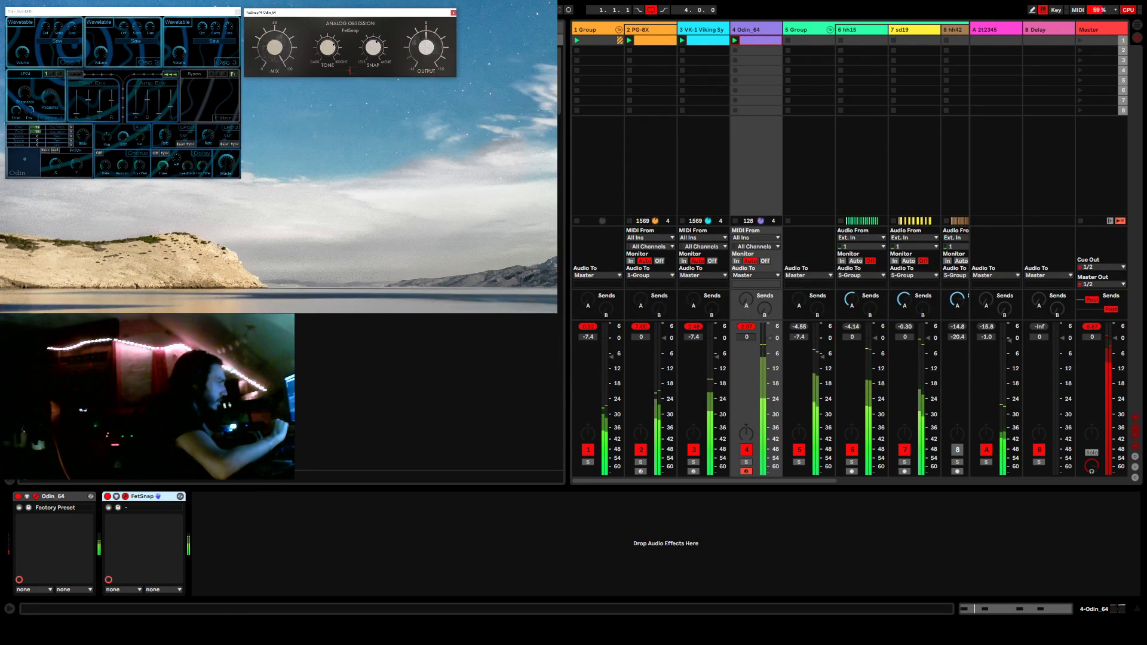
Add the MJUCjr compressor after FetSnap, raise its Compress amount and place its window below FetSnap's.
{"action": "left_click", "coordinate": [142, 497]}
{"action": "left_click_drag", "start_coordinate": [250, 523], "coordinate": [251, 522]}
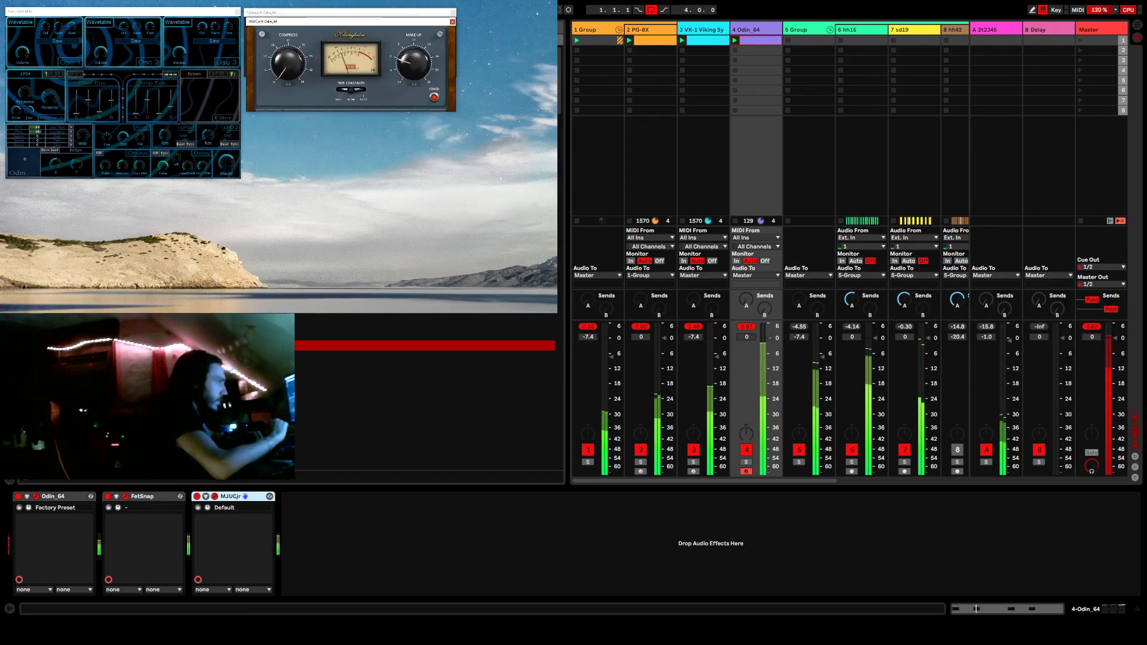
{"action": "left_click_drag", "start_coordinate": [357, 7], "coordinate": [355, 90]}
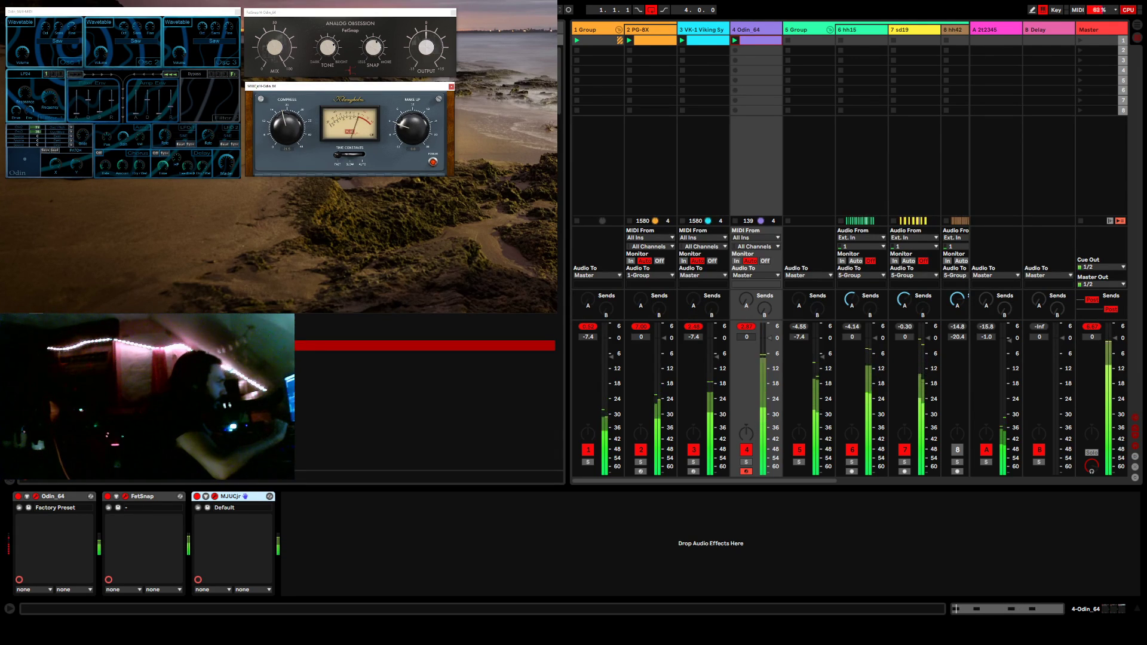
Add the PTEq-1a equalizer after MJUCjr and place its window below the Odin window.
{"action": "left_click", "coordinate": [231, 496]}
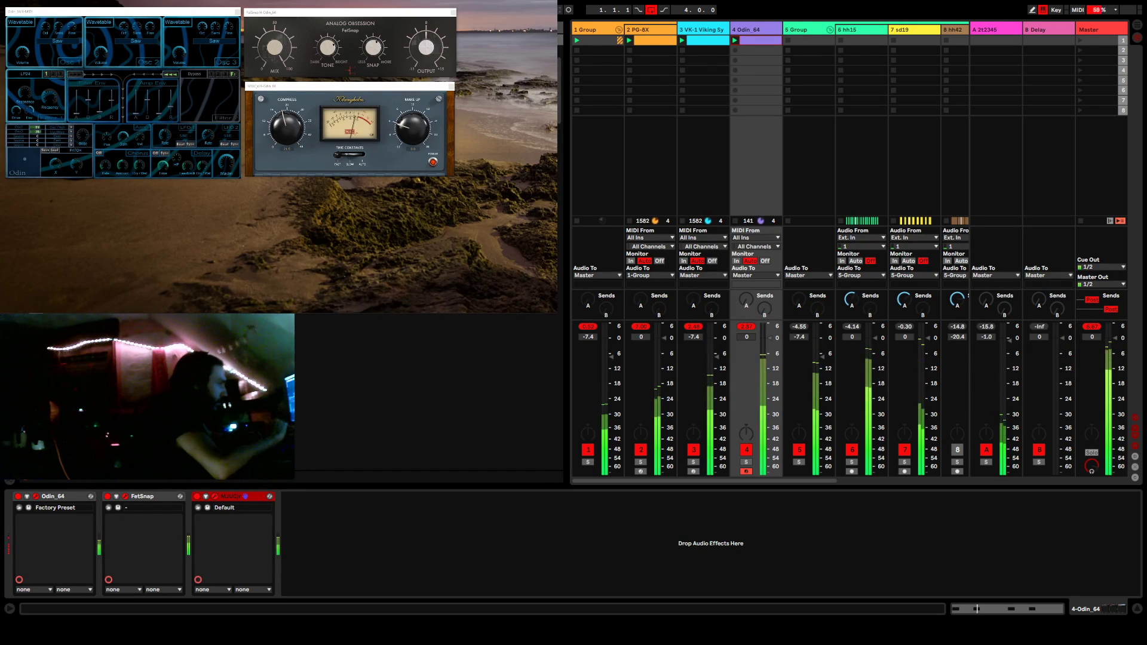
{"action": "left_click_drag", "start_coordinate": [257, 332], "coordinate": [323, 514]}
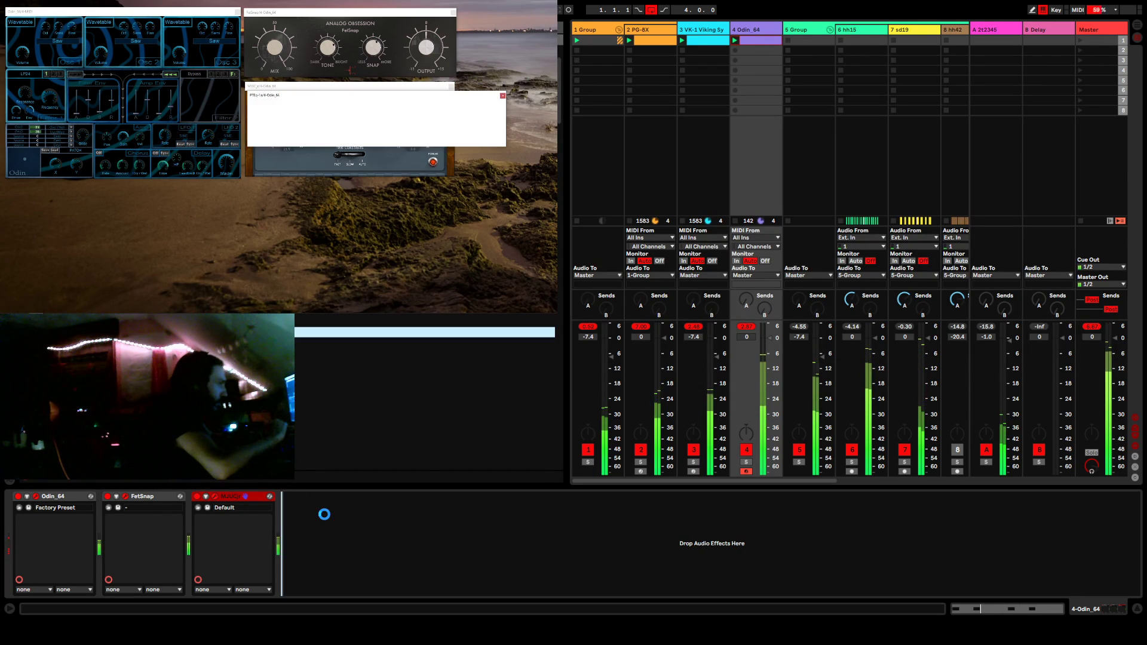
{"action": "left_click_drag", "start_coordinate": [449, 96], "coordinate": [206, 192]}
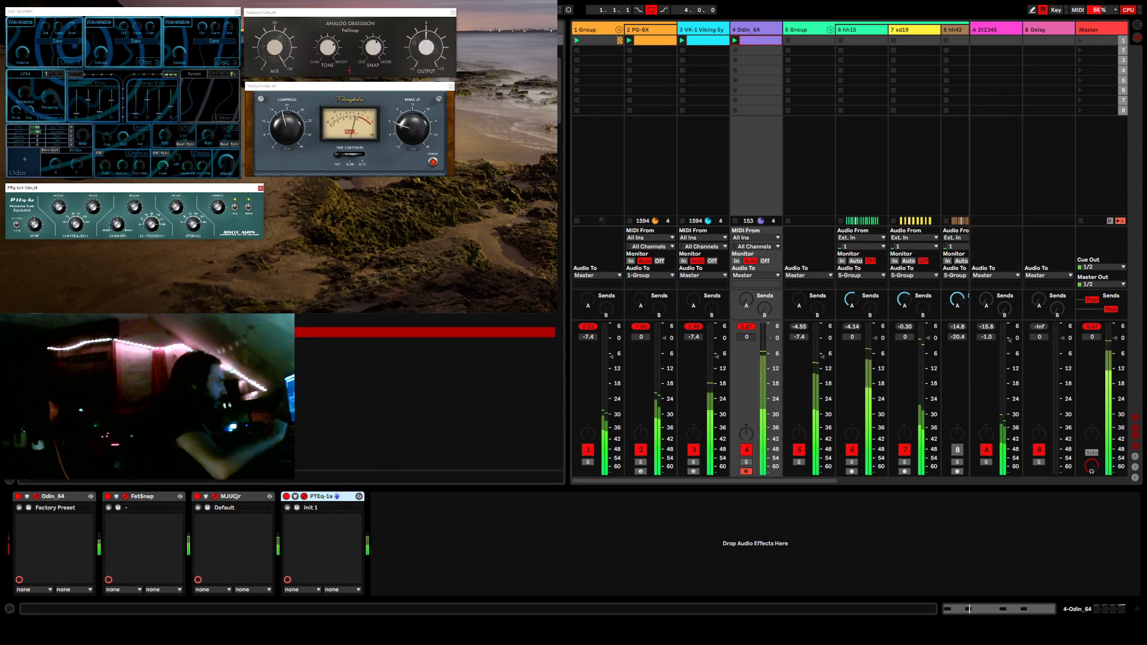
Add another audio effect after PTEq-1a on the Odin_64 track.
{"action": "scroll", "coordinate": [424, 366], "scroll_direction": "up", "scroll_amount": 5}
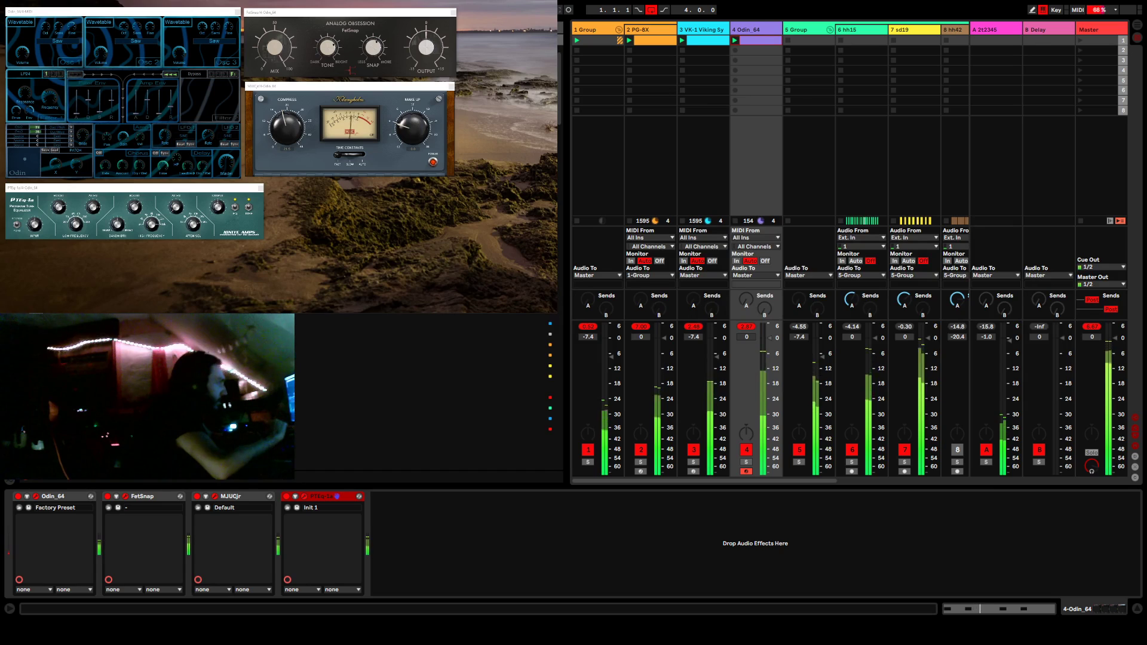
{"action": "left_click_drag", "start_coordinate": [418, 538], "coordinate": [439, 564]}
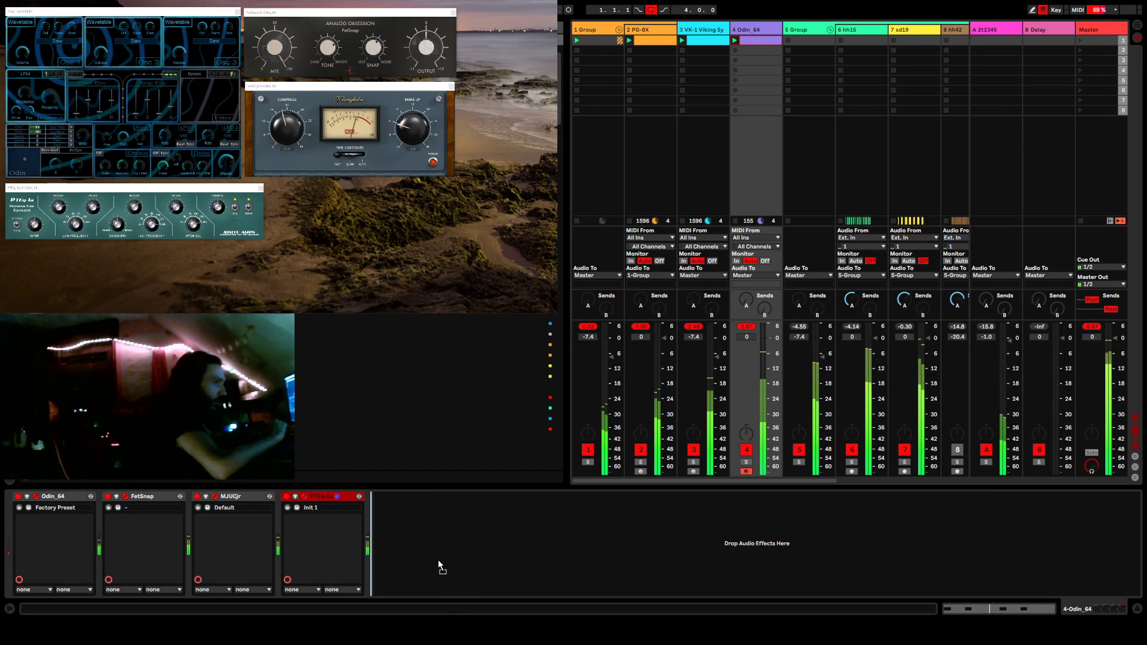